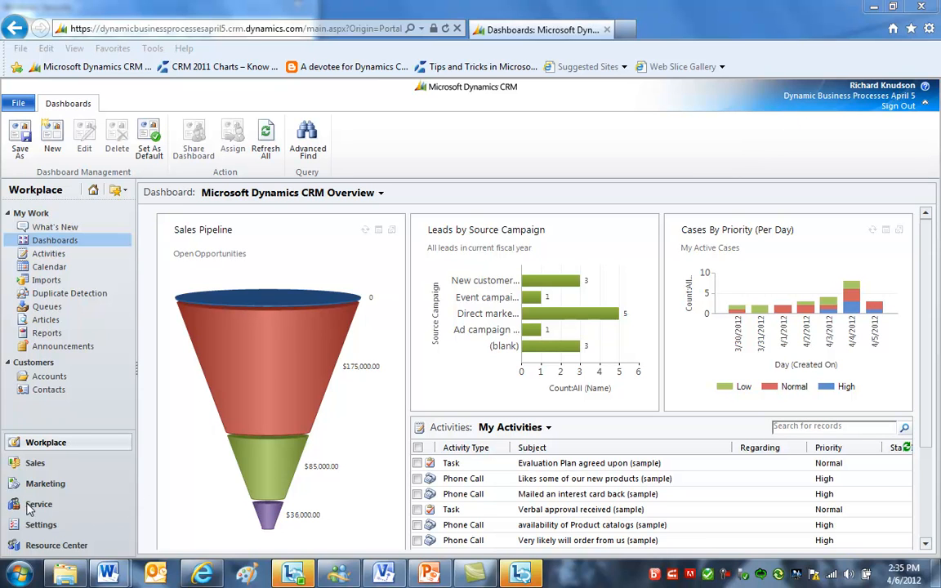
# - Open the Business Units list under Administration settings and examine the root and West business units
pyautogui.click(45, 527)
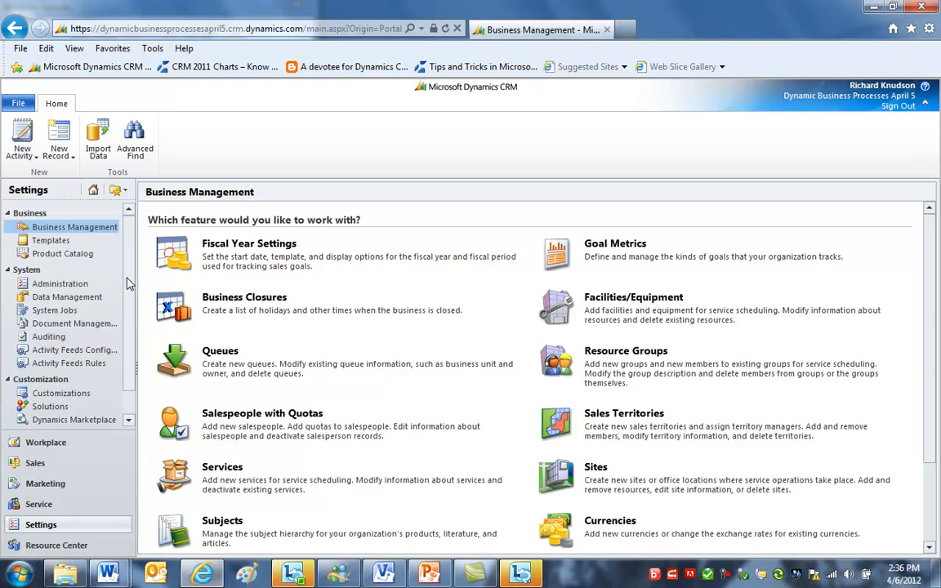
pyautogui.scroll(-2, 123, 270)
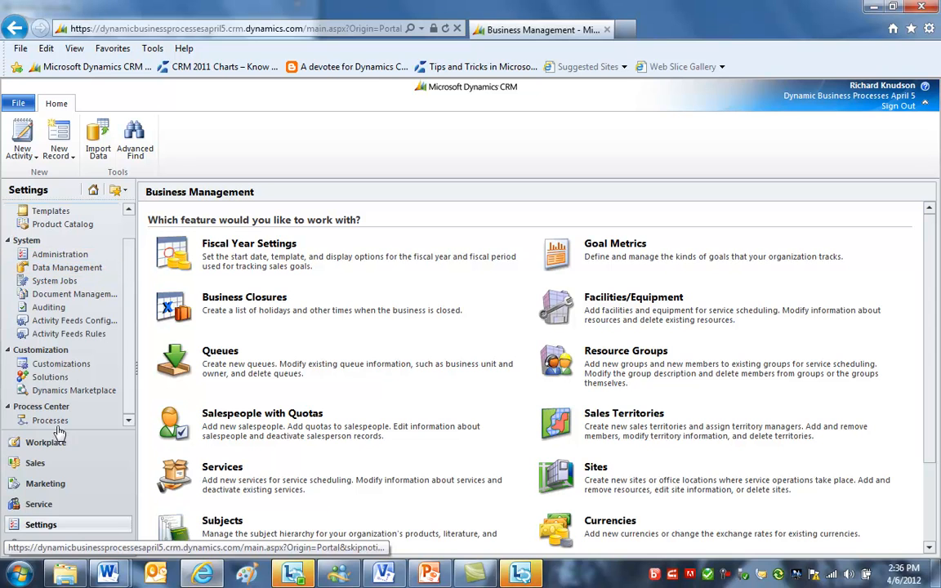
pyautogui.click(70, 258)
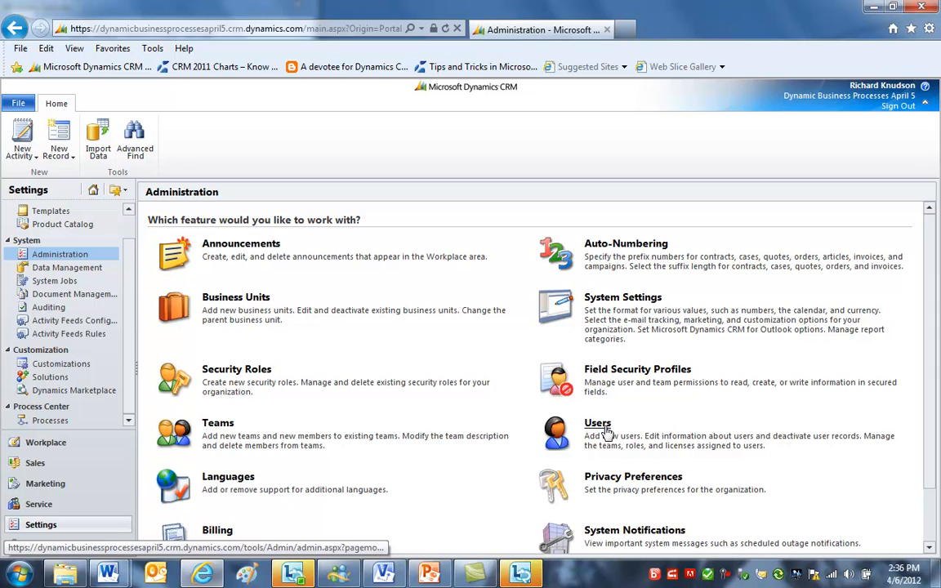
pyautogui.click(221, 299)
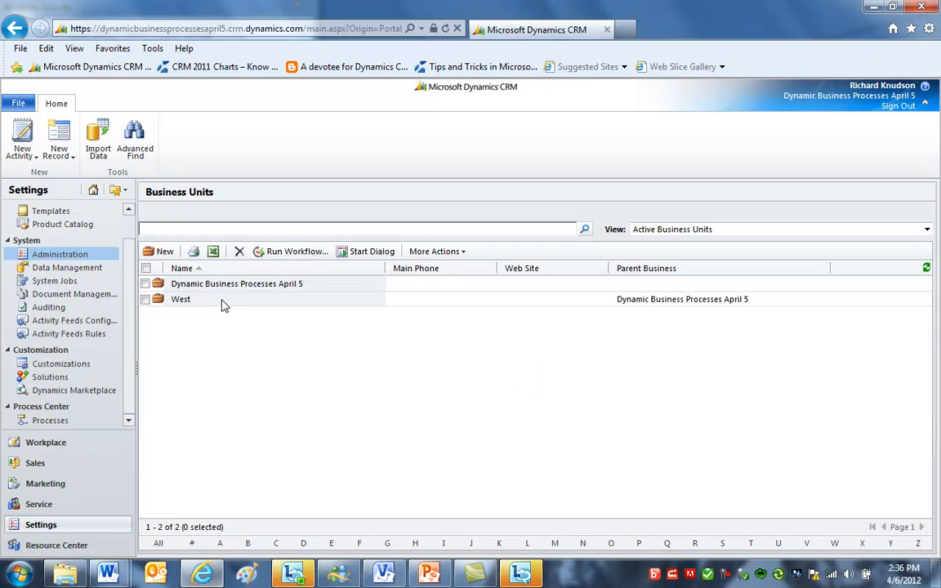
pyautogui.click(343, 290)
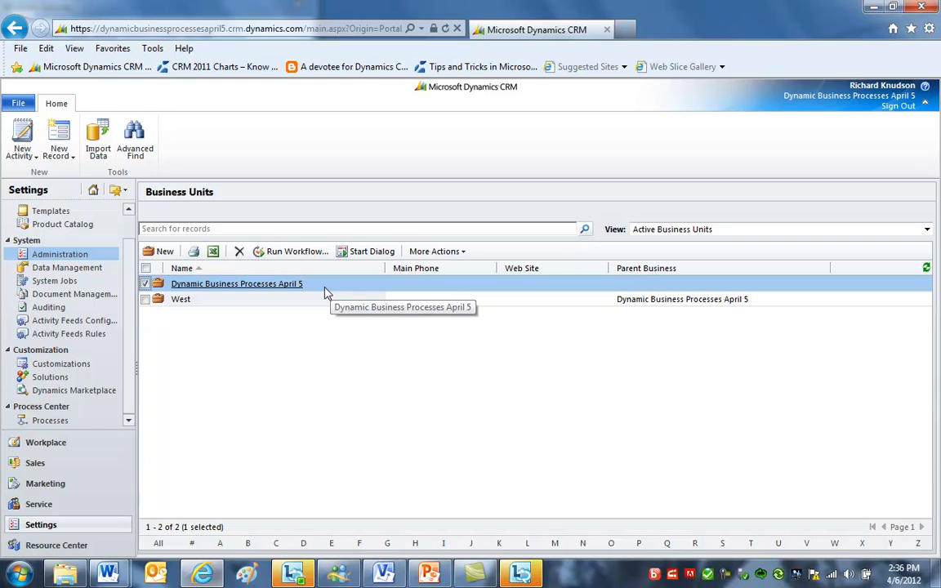
pyautogui.click(242, 303)
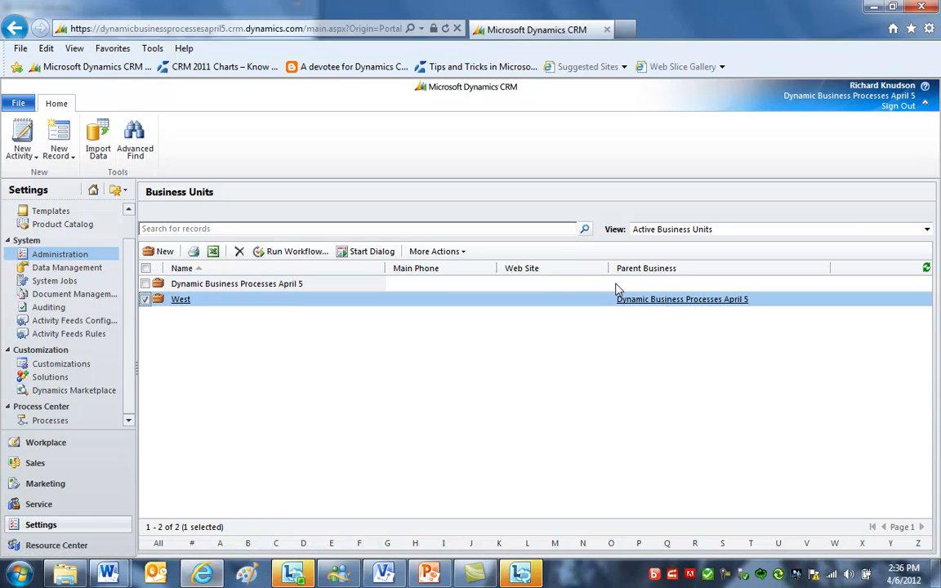
pyautogui.click(339, 285)
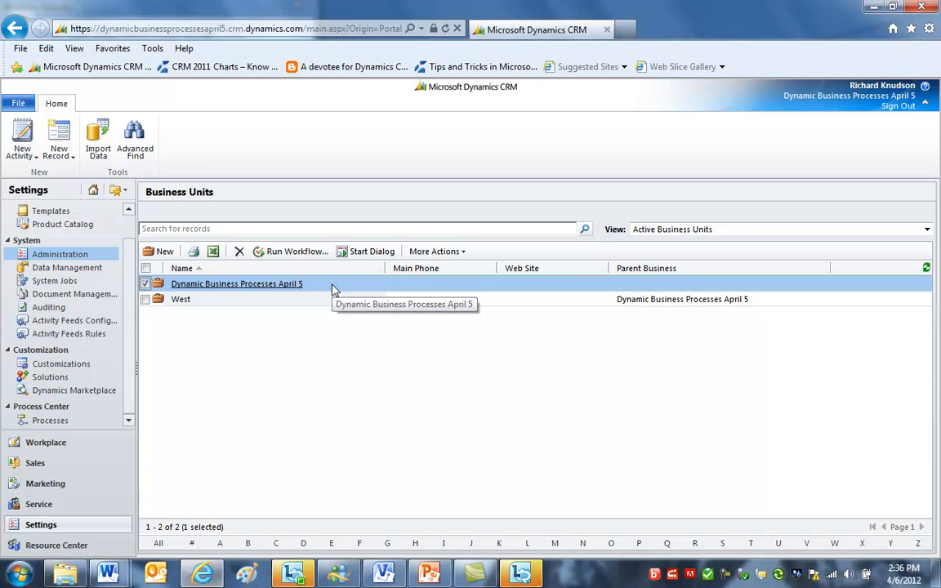
# - Open the Users list and review the security roles of the user in the root business unit without saving changes
pyautogui.click(69, 257)
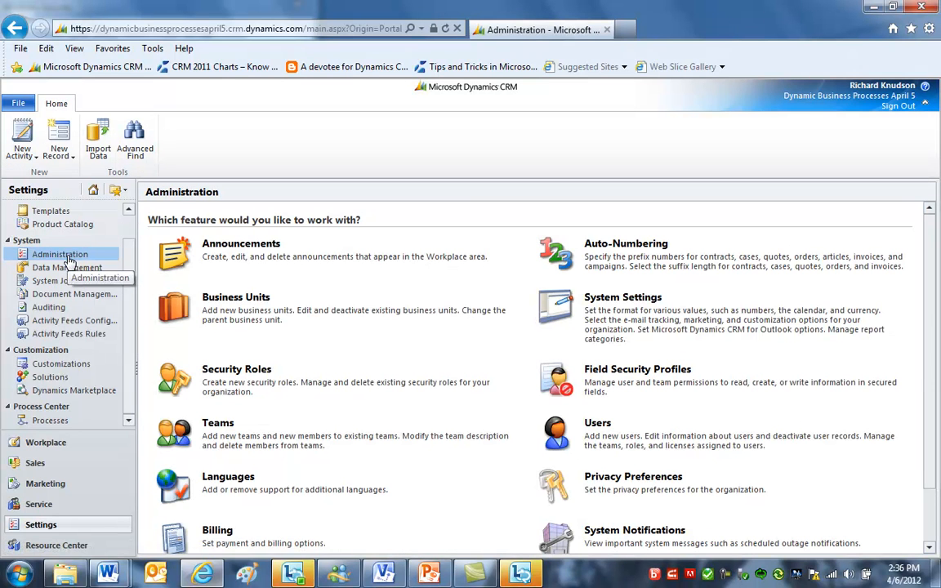
pyautogui.click(596, 424)
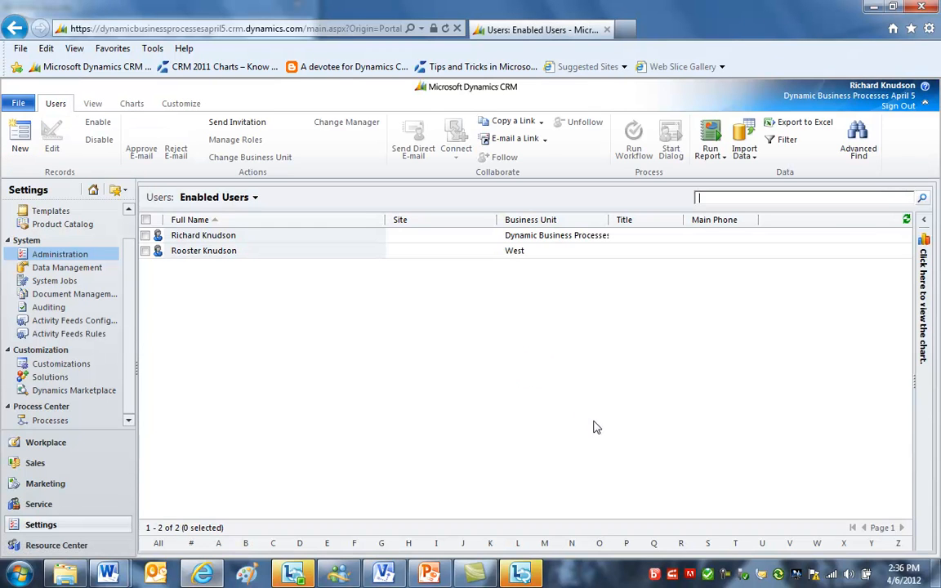
pyautogui.click(435, 239)
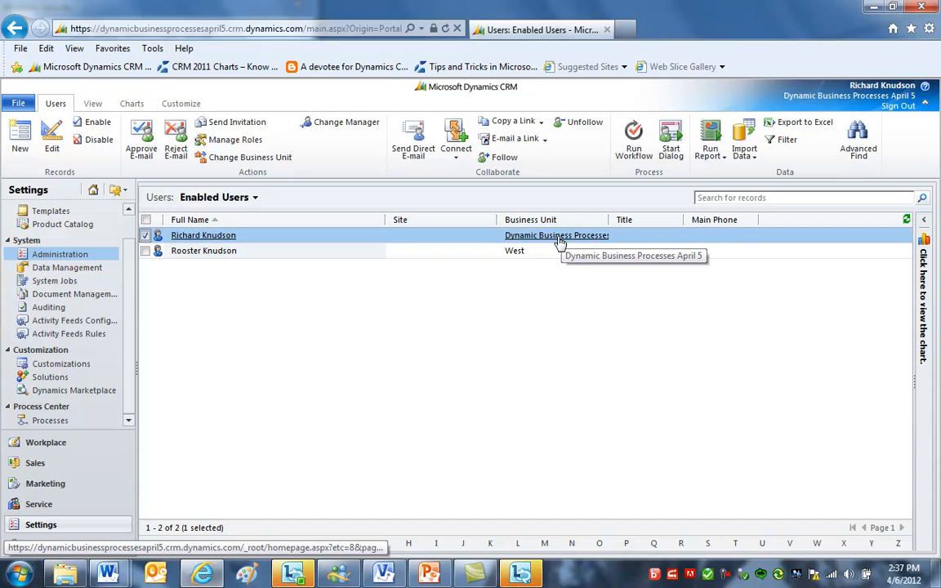
pyautogui.click(235, 140)
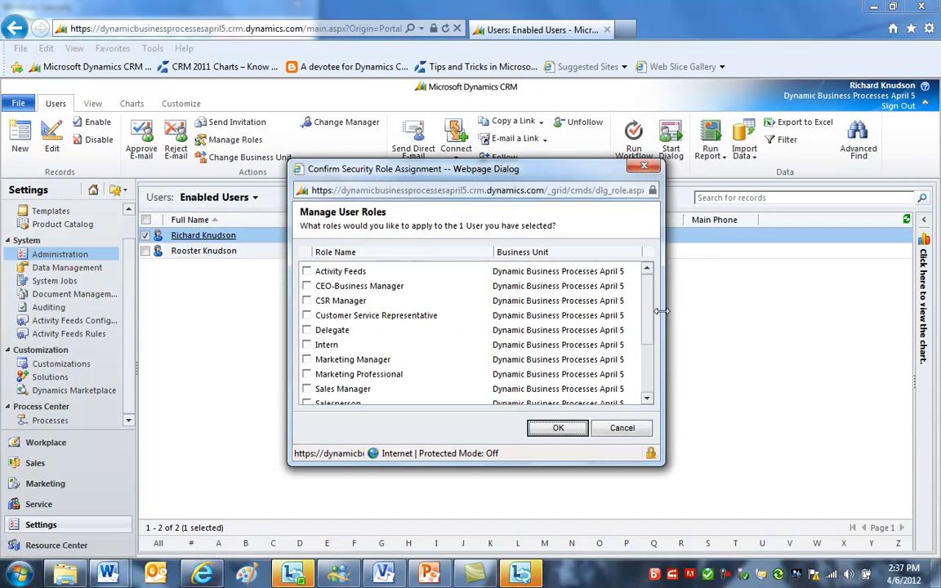
pyautogui.scroll(-2, 648, 364)
pyautogui.scroll(-1, 648, 364)
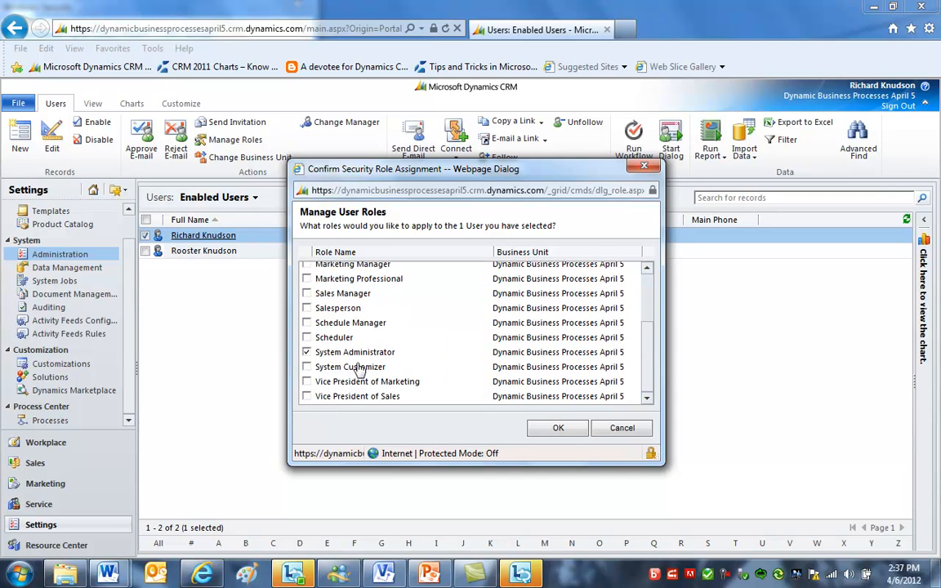
pyautogui.click(307, 352)
pyautogui.click(626, 428)
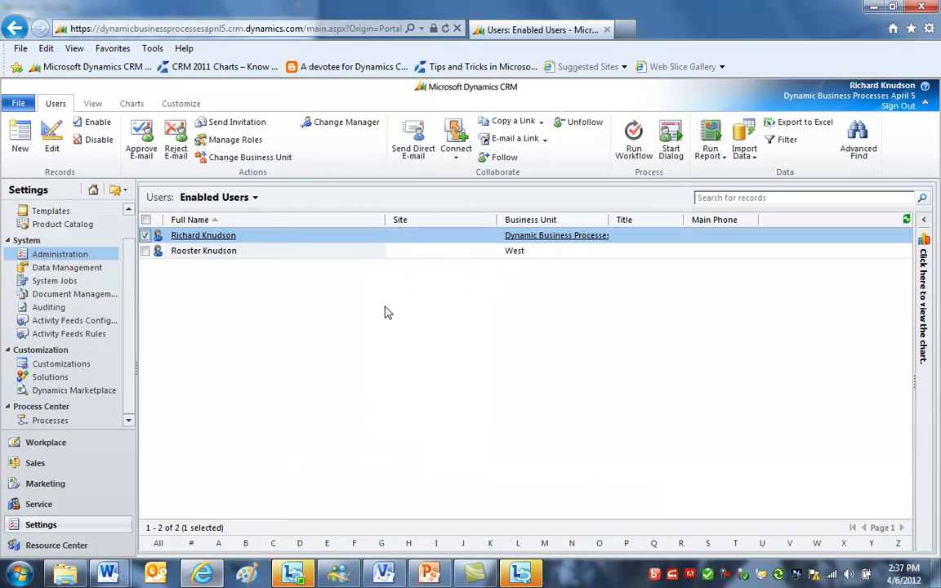
# - Review the security roles available to the user in the West business unit and close the dialog
pyautogui.click(318, 254)
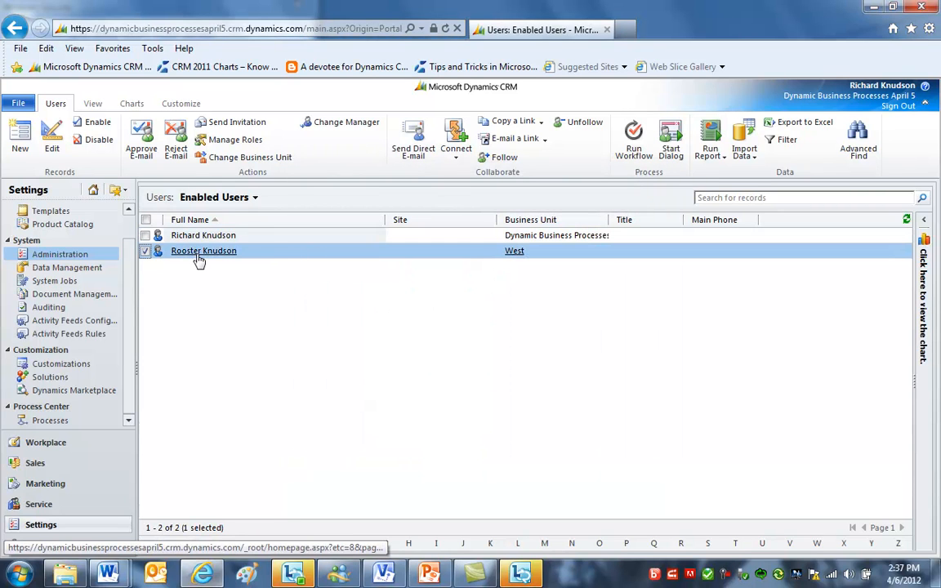
pyautogui.click(217, 144)
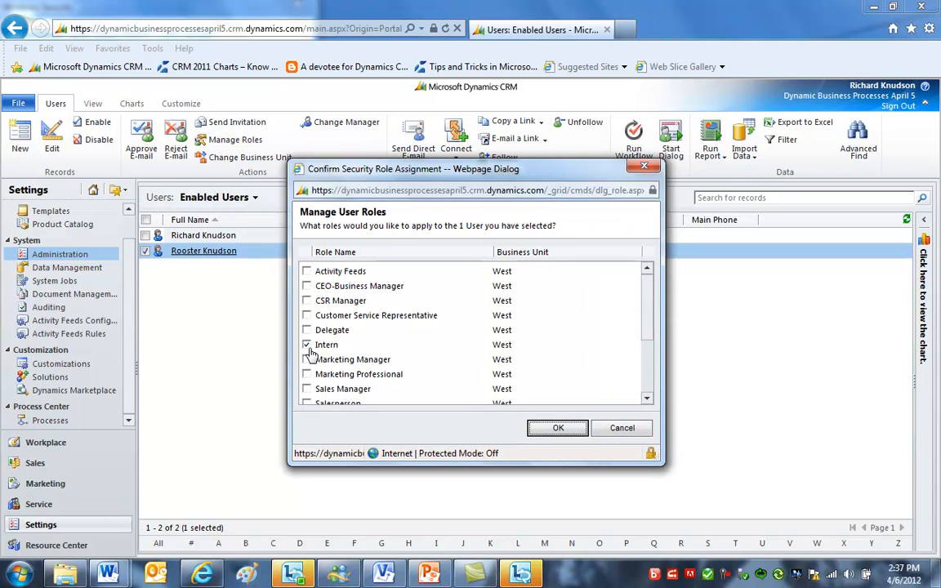
pyautogui.moveTo(647, 333); pyautogui.dragTo(655, 514)
pyautogui.scroll(-3, 582, 309)
pyautogui.click(636, 428)
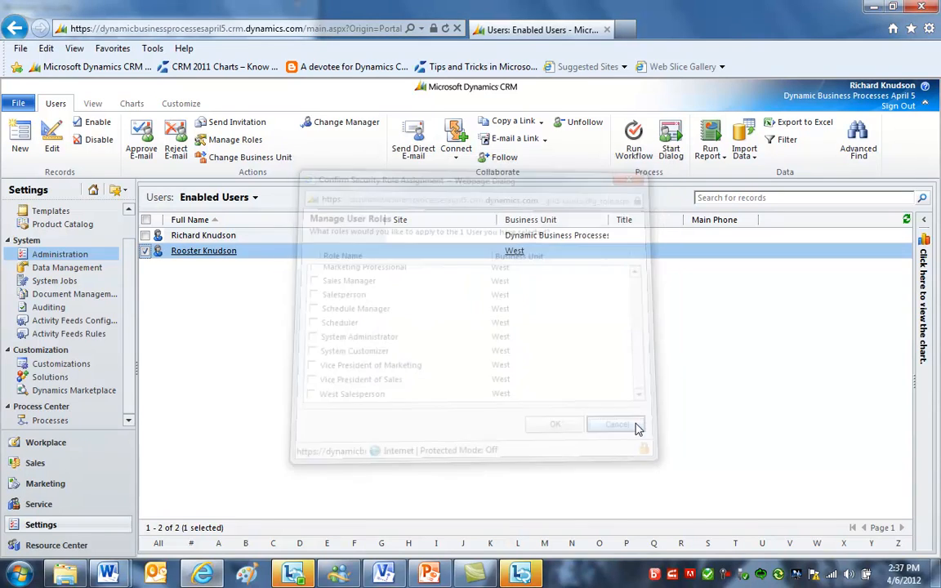
# - Try to remove the System Administrator role from the user in the root business unit, confirming every prompt
pyautogui.click(359, 238)
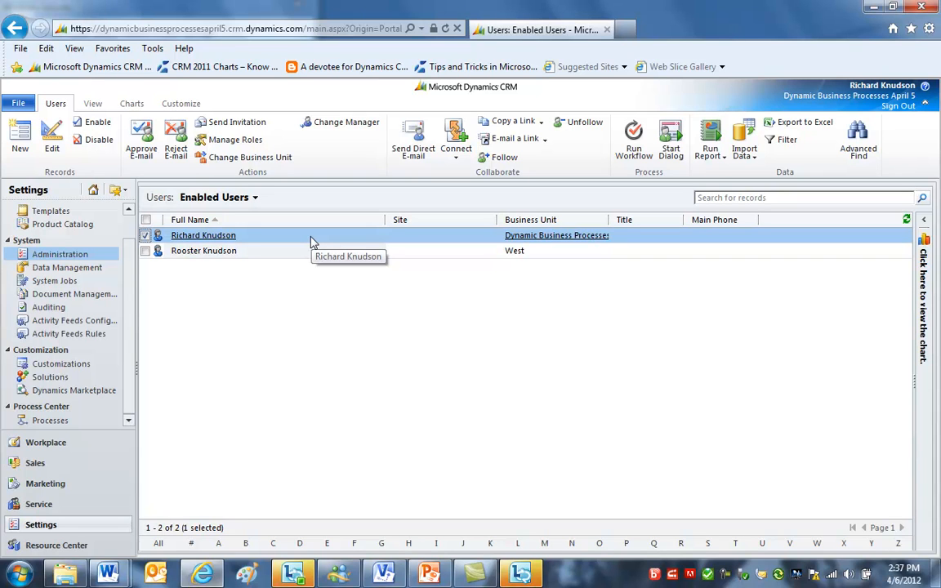
pyautogui.click(233, 139)
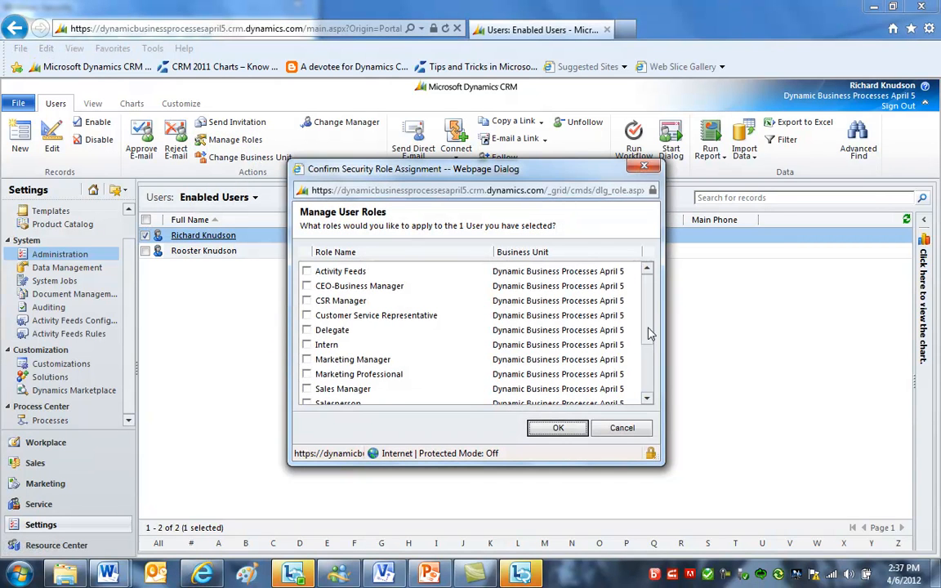
pyautogui.scroll(-3, 586, 300)
pyautogui.click(307, 352)
pyautogui.click(307, 352)
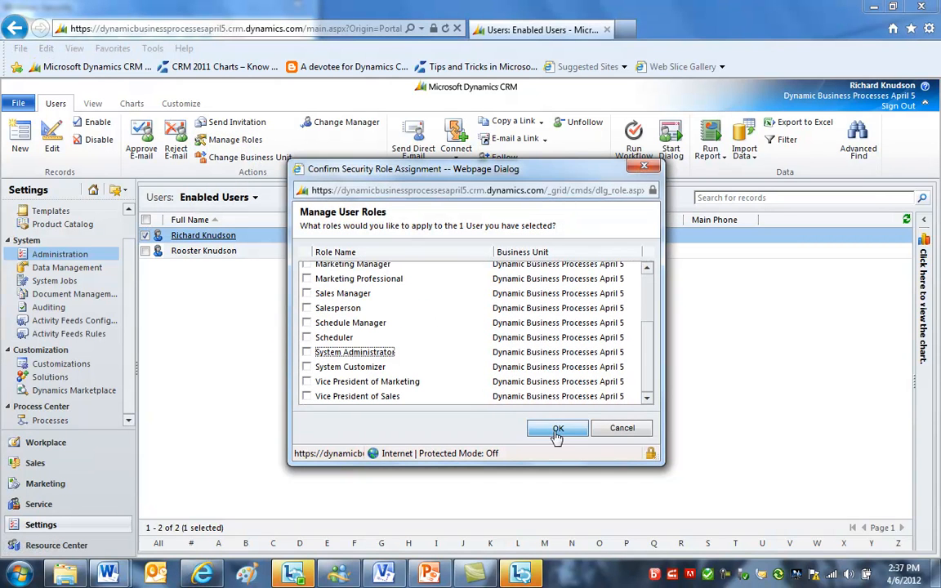
pyautogui.click(558, 429)
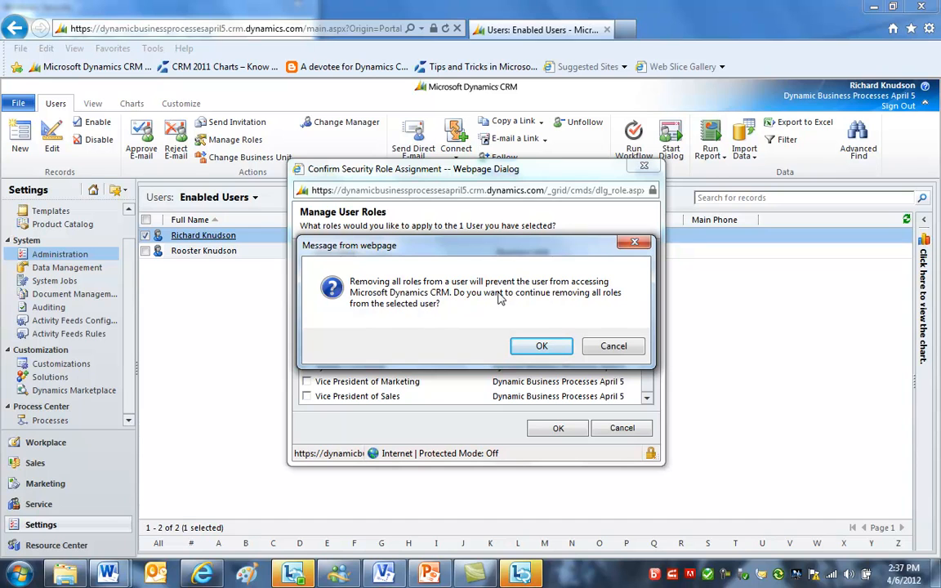
pyautogui.click(543, 348)
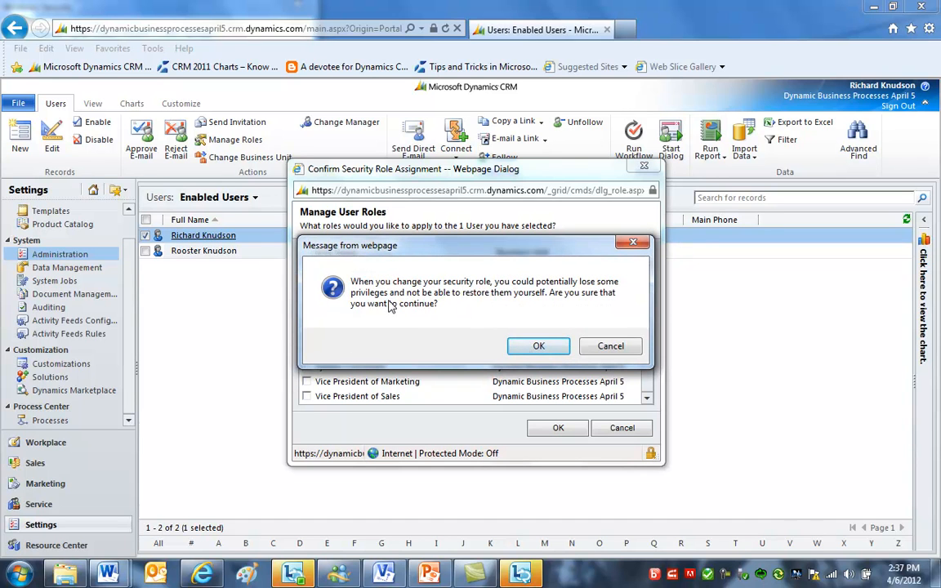
pyautogui.click(536, 346)
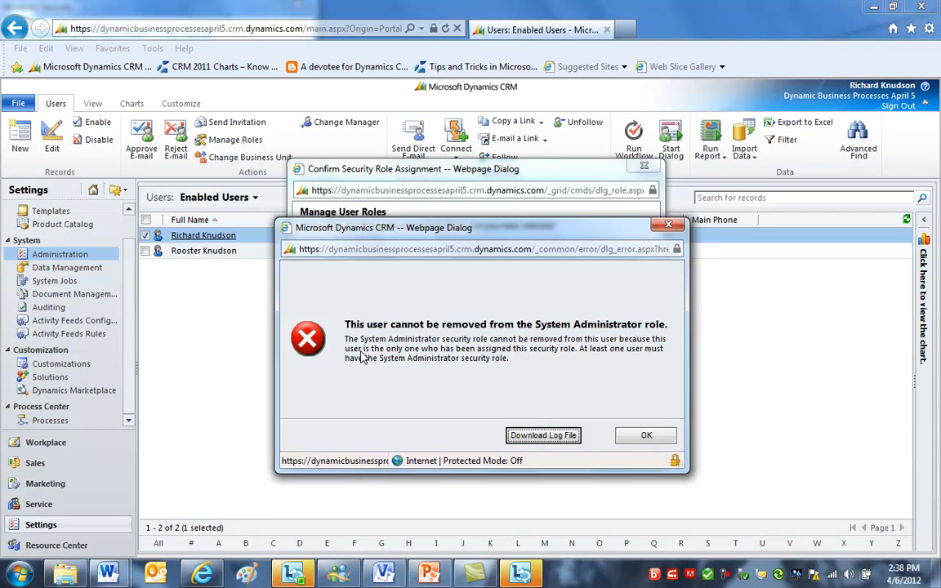
pyautogui.click(646, 439)
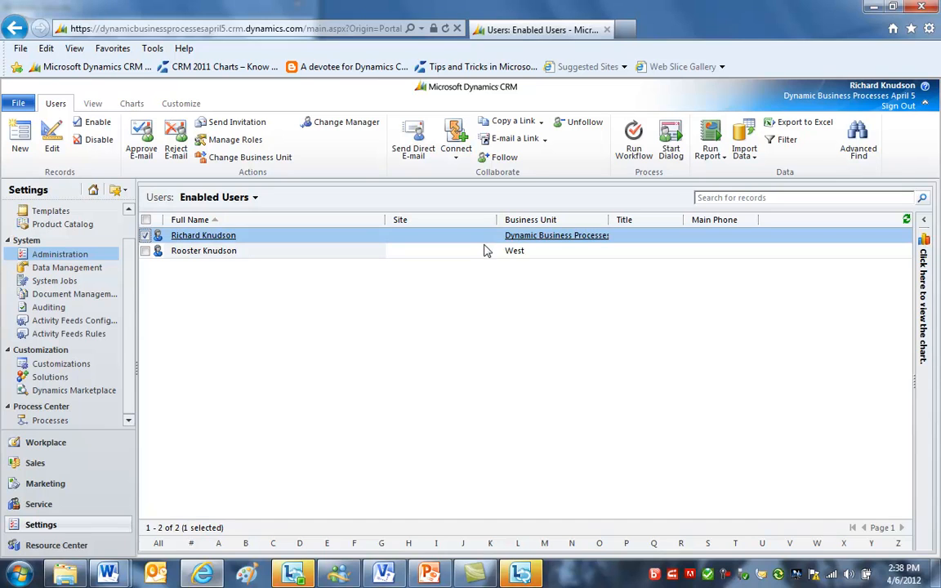
# - Return to the Business Units list and select the Dynamic Business Processes April 5 unit
pyautogui.click(483, 251)
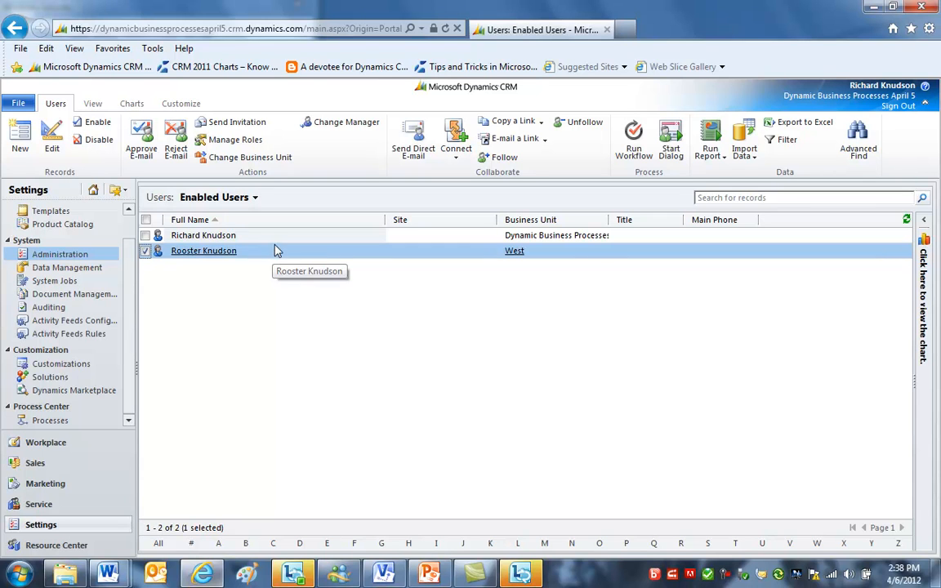
pyautogui.press('Up')
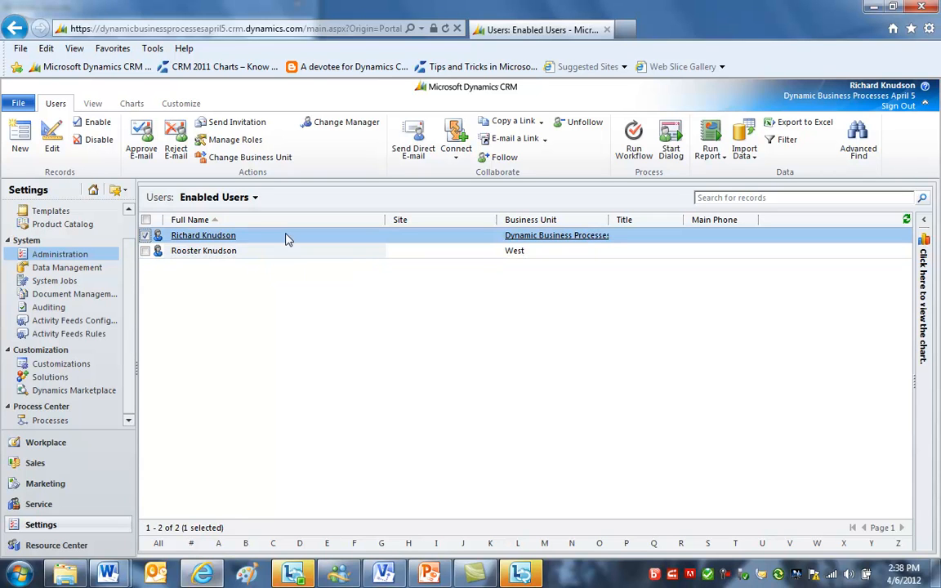
pyautogui.click(57, 255)
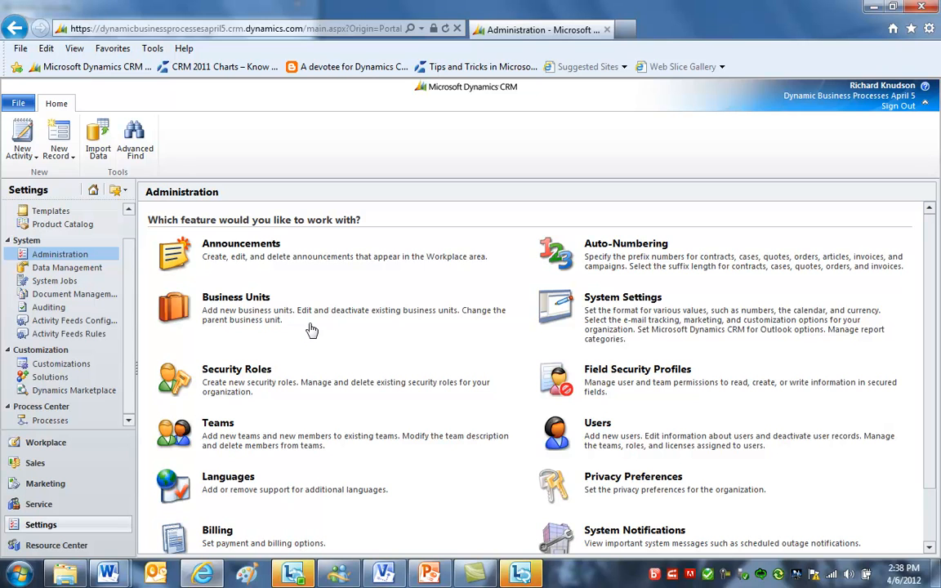
pyautogui.click(251, 301)
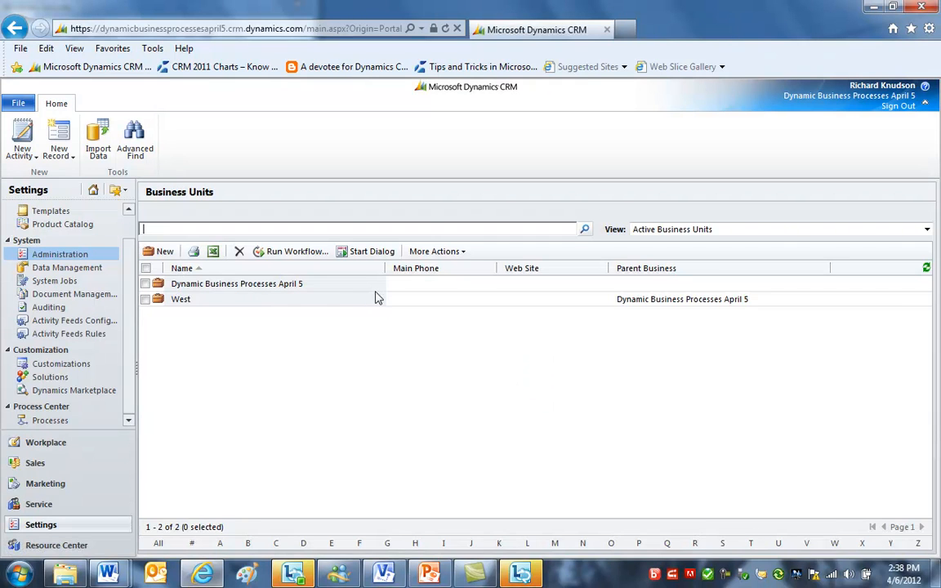
pyautogui.click(379, 288)
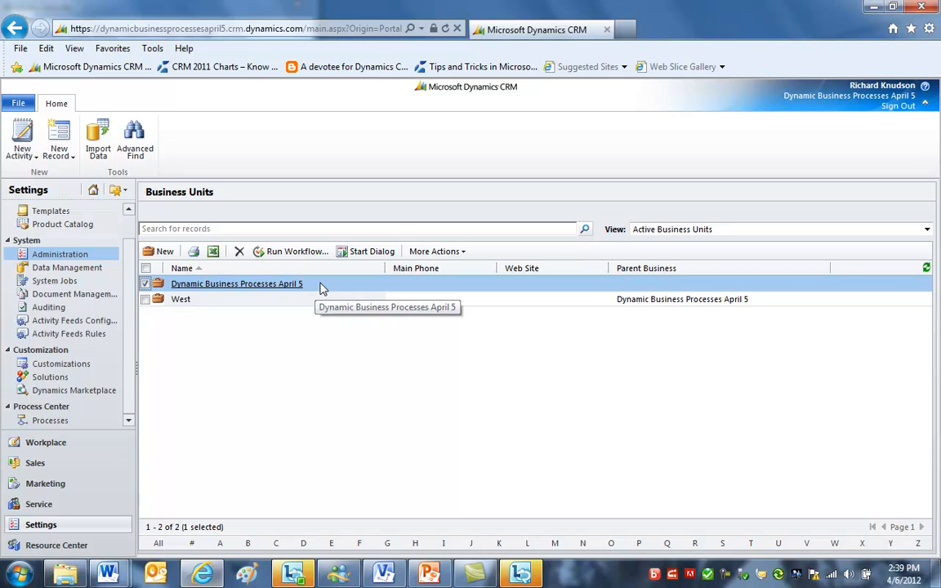
# - Open Security Roles and compare the role lists for the Dynamic Business Processes April 5 and West business units
pyautogui.click(82, 256)
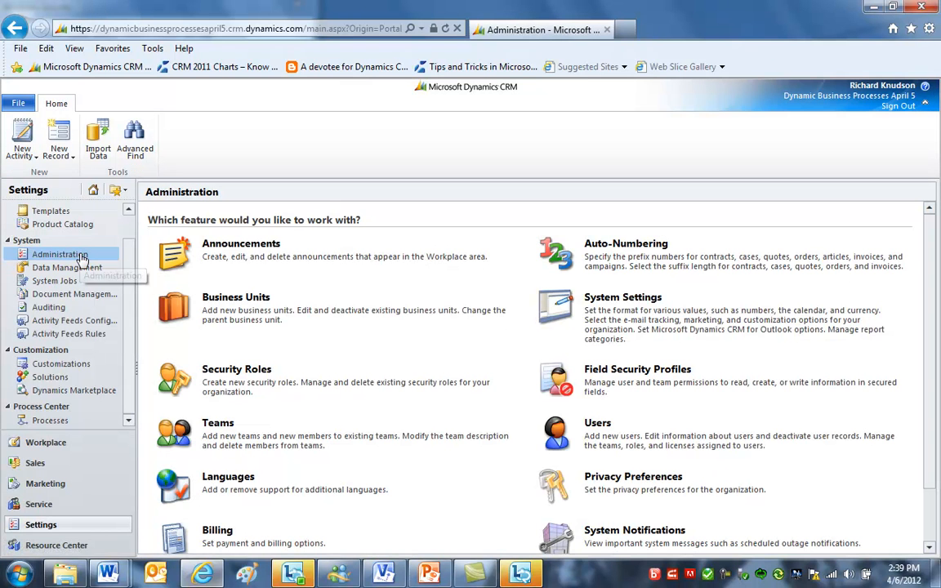
pyautogui.click(221, 376)
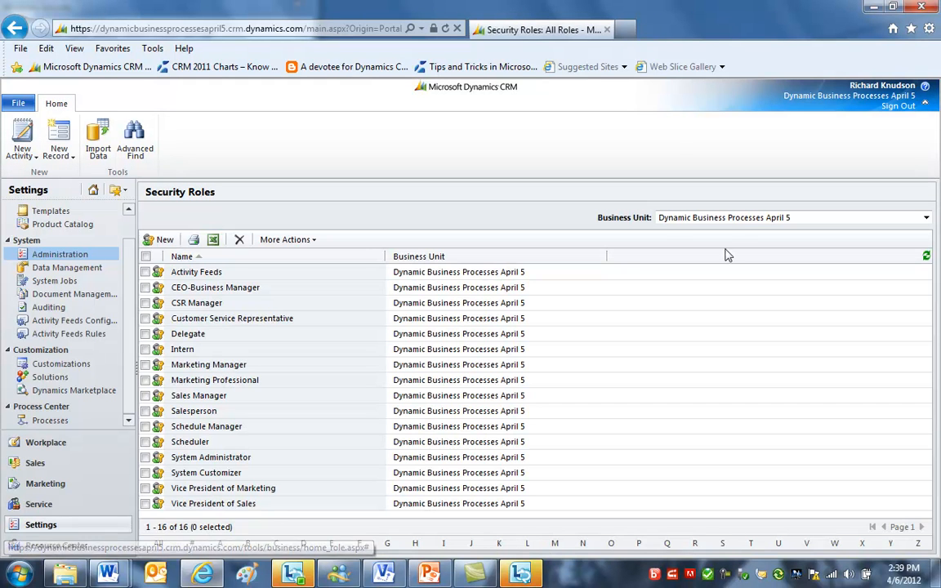
pyautogui.click(675, 229)
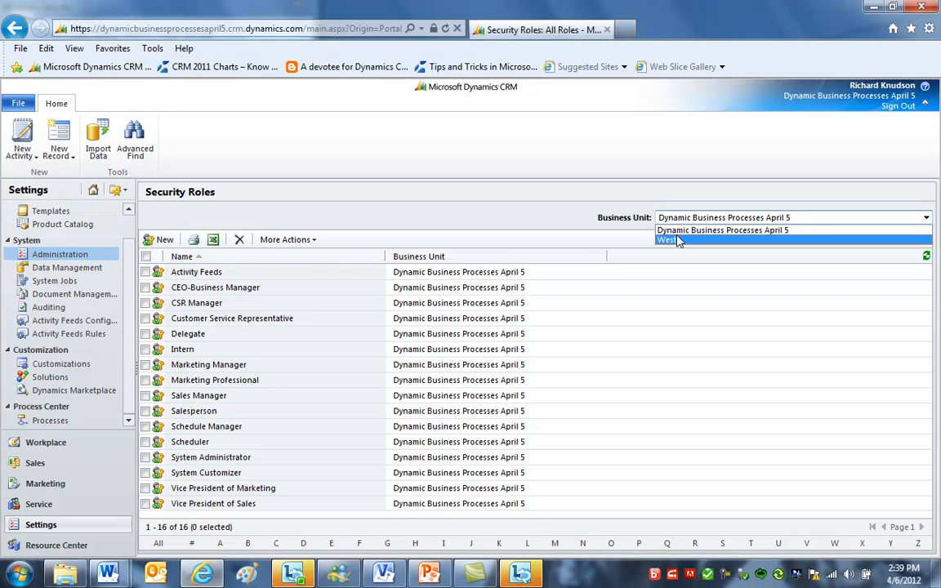
pyautogui.click(675, 238)
pyautogui.click(683, 221)
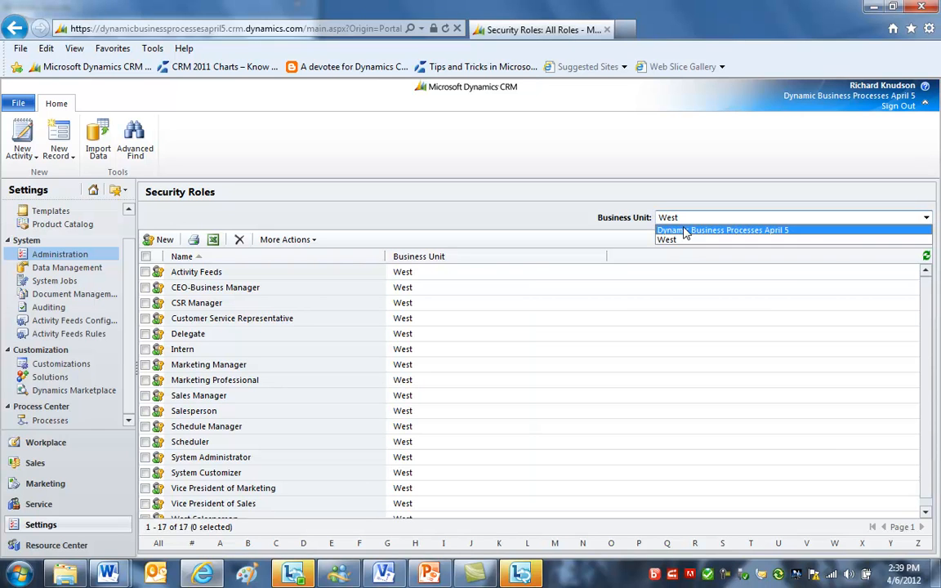
pyautogui.click(686, 232)
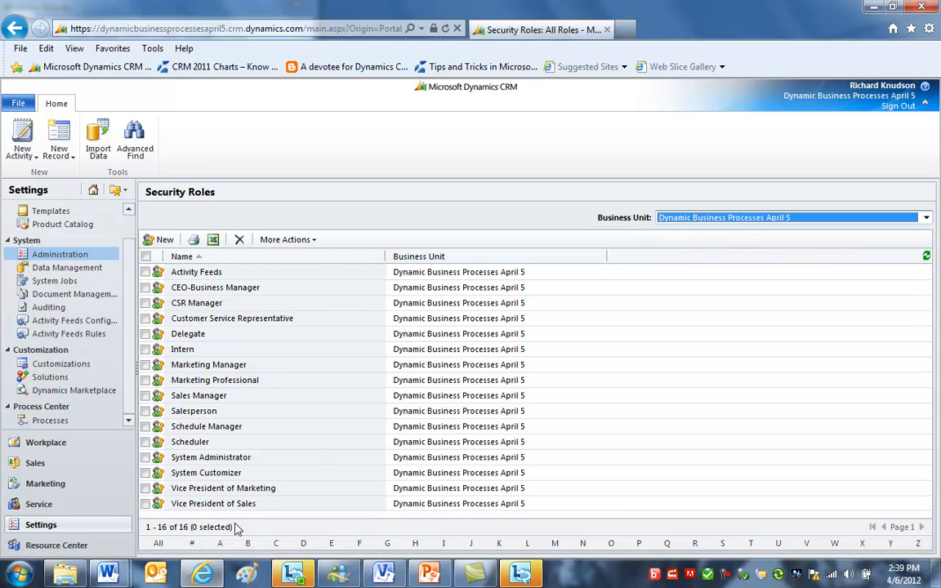
pyautogui.click(698, 219)
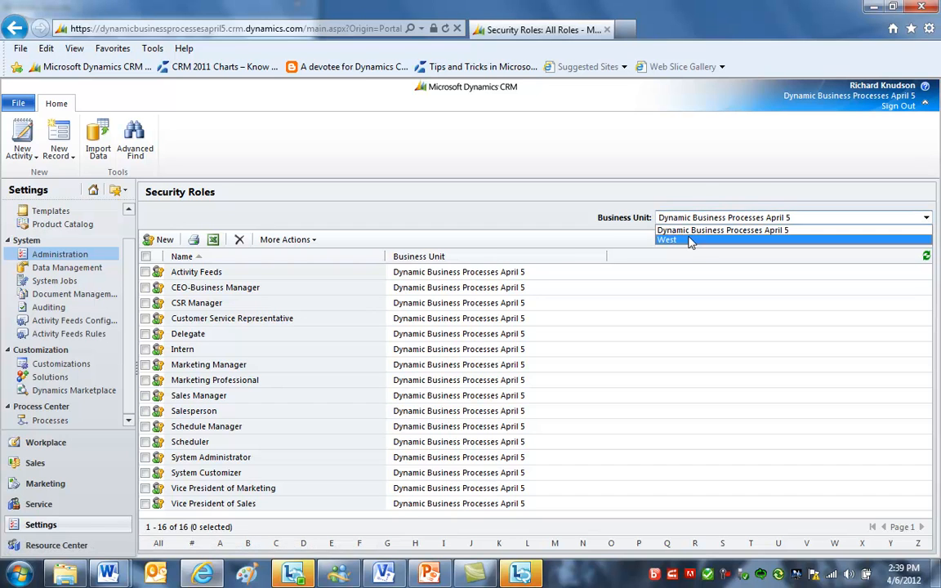
pyautogui.click(689, 239)
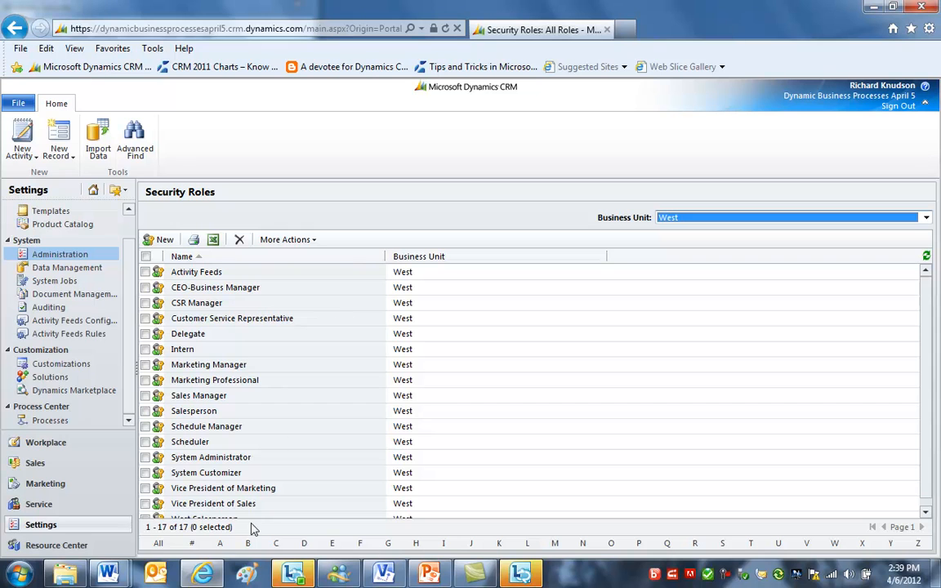
# - Inspect the West unit's Intern and West Salesperson roles, opening the inherited Intern role and closing it
pyautogui.click(254, 350)
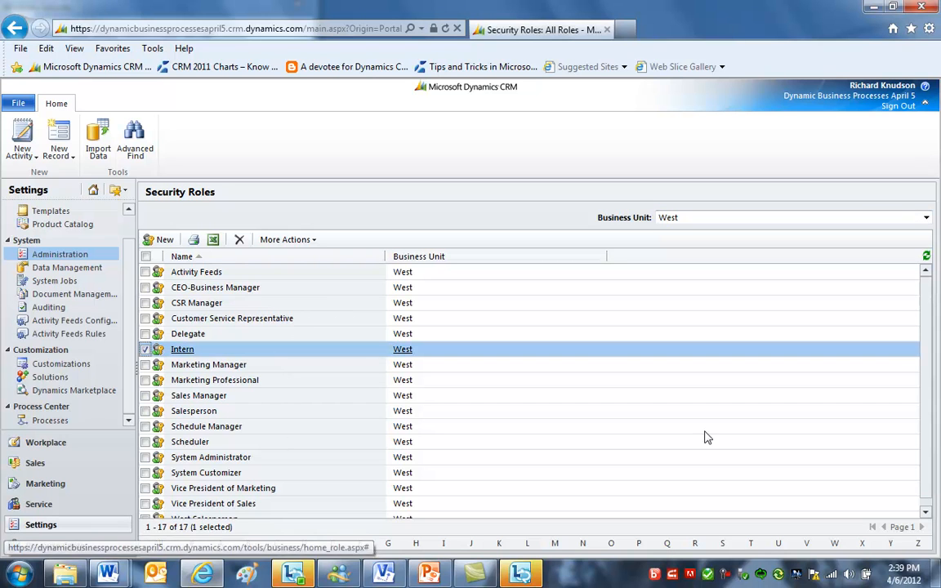
pyautogui.scroll(-1, 928, 482)
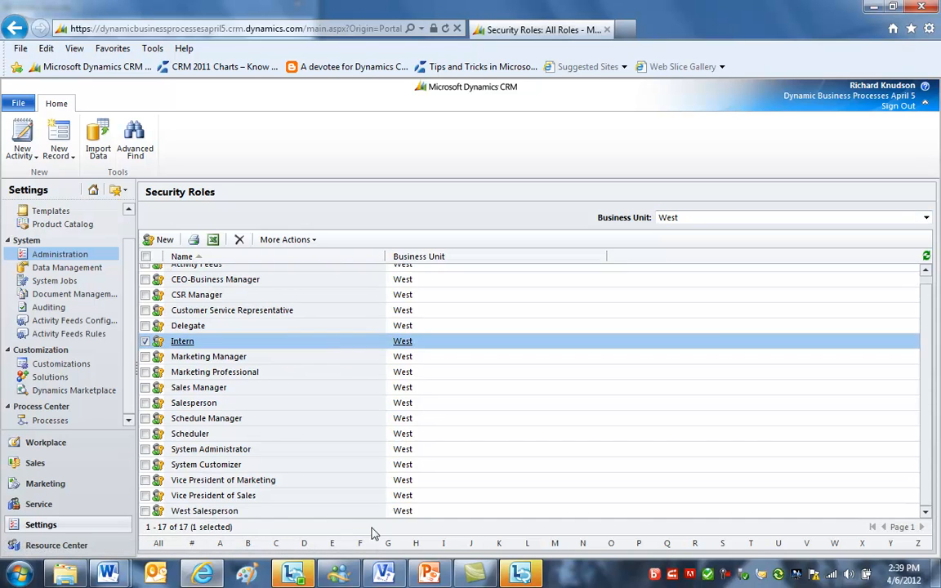
pyautogui.click(318, 512)
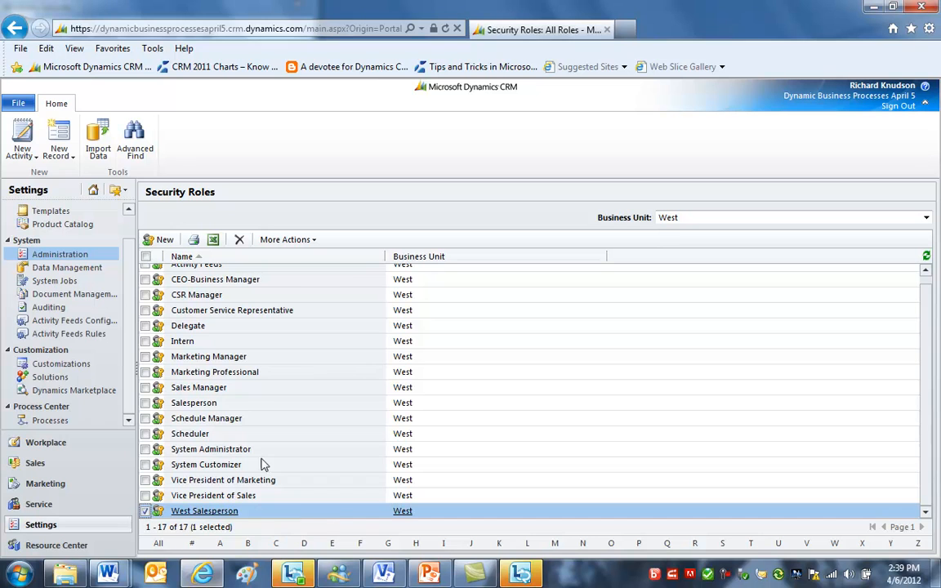
pyautogui.click(291, 344)
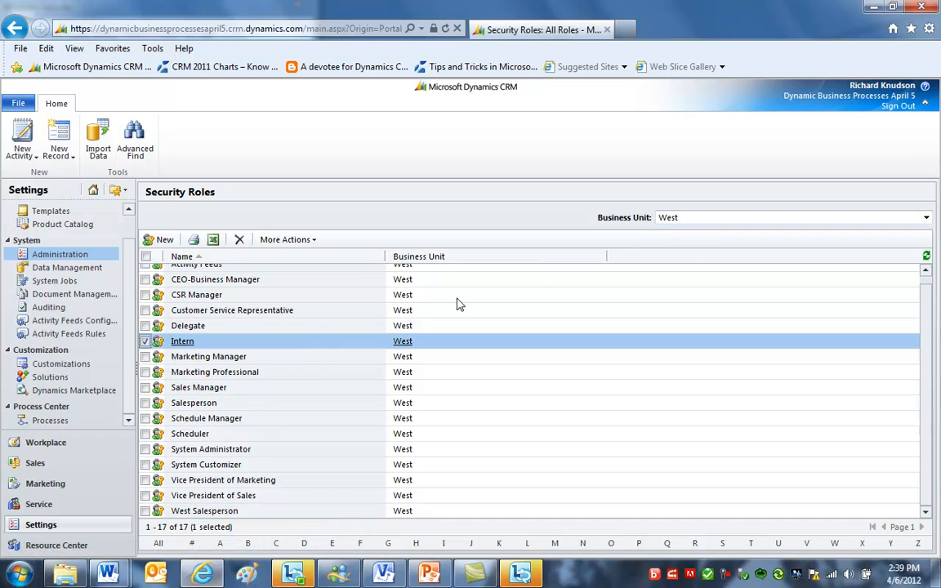
pyautogui.click(185, 342)
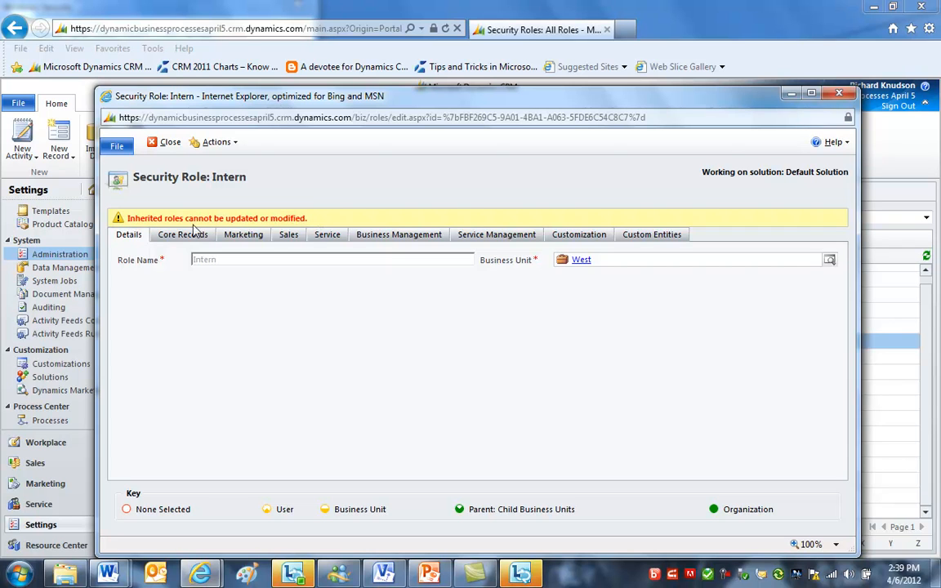
pyautogui.click(844, 97)
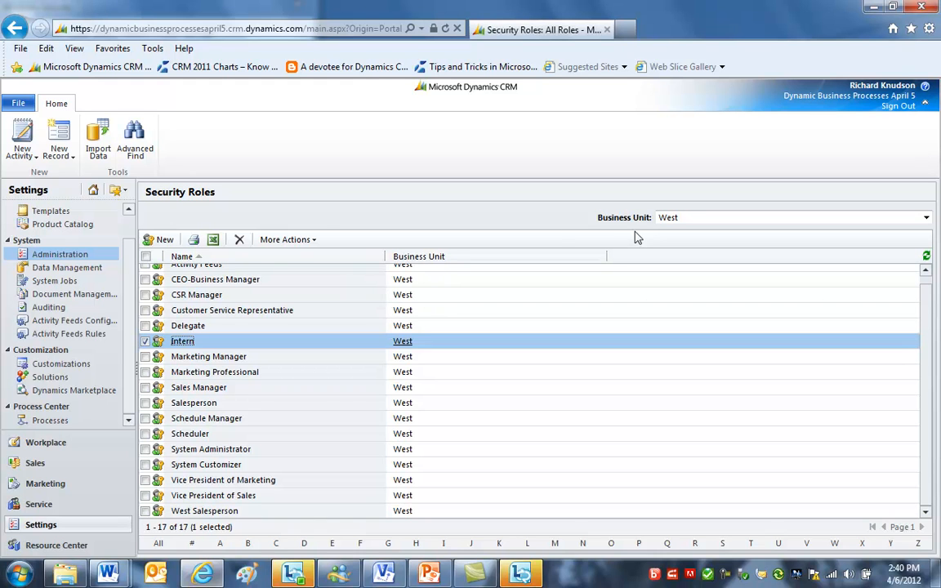
# - Create a new business unit named East with Dynamic Business Processes April 5 as its parent business
pyautogui.click(53, 255)
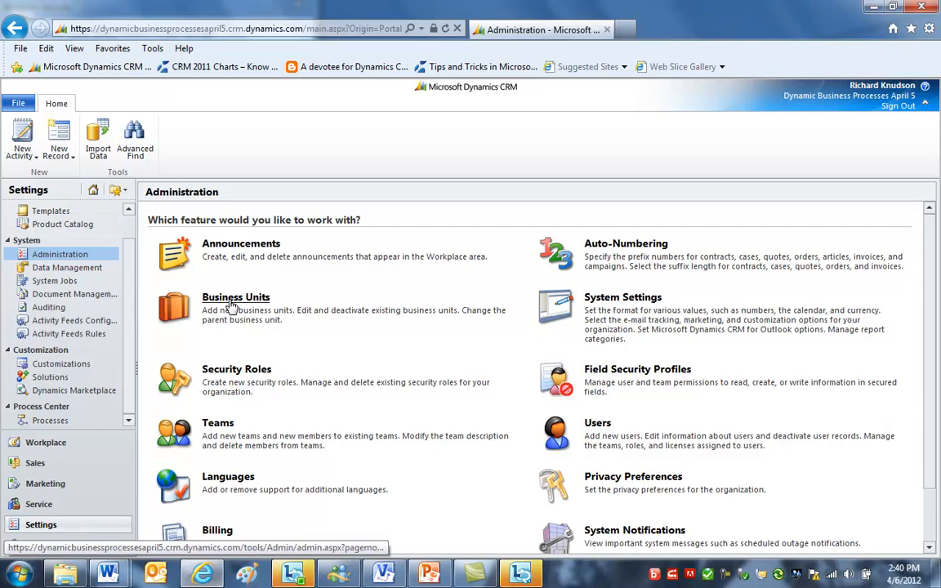
pyautogui.click(234, 298)
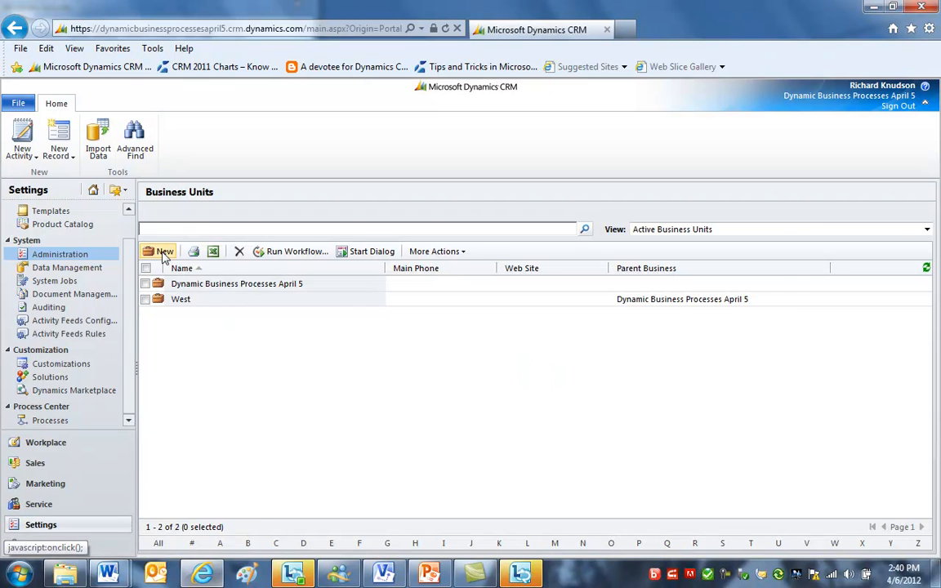
pyautogui.click(163, 252)
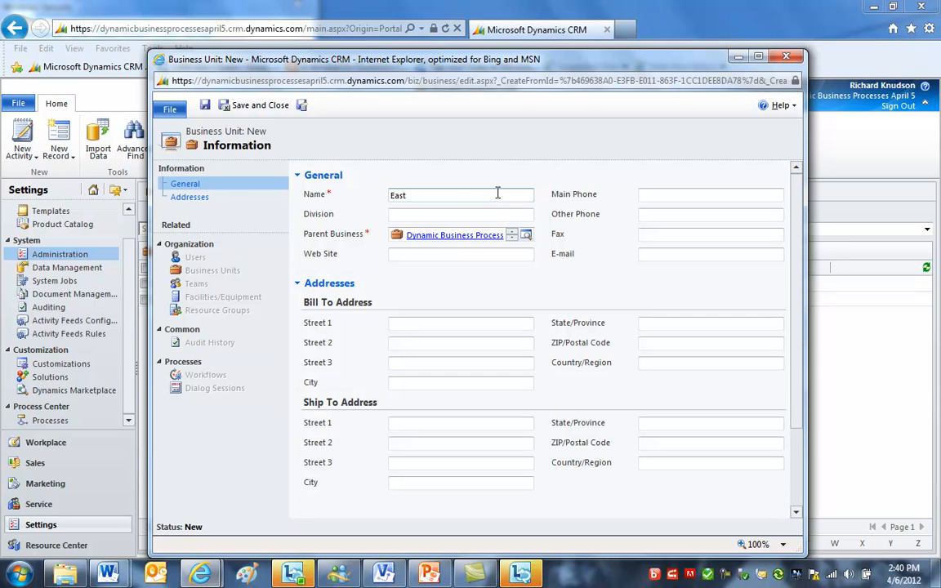
pyautogui.write('East')
pyautogui.press('Tab')
pyautogui.press('Tab')
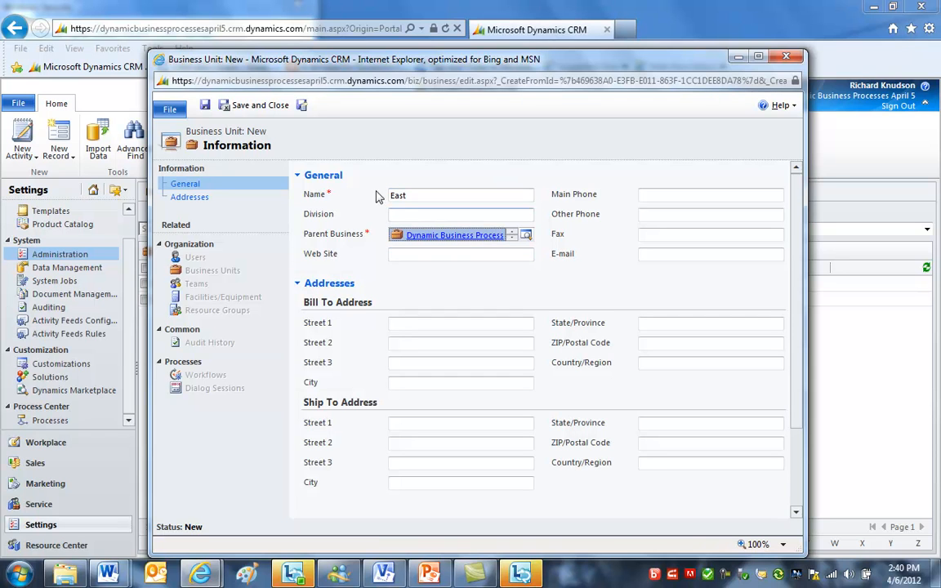
pyautogui.click(264, 105)
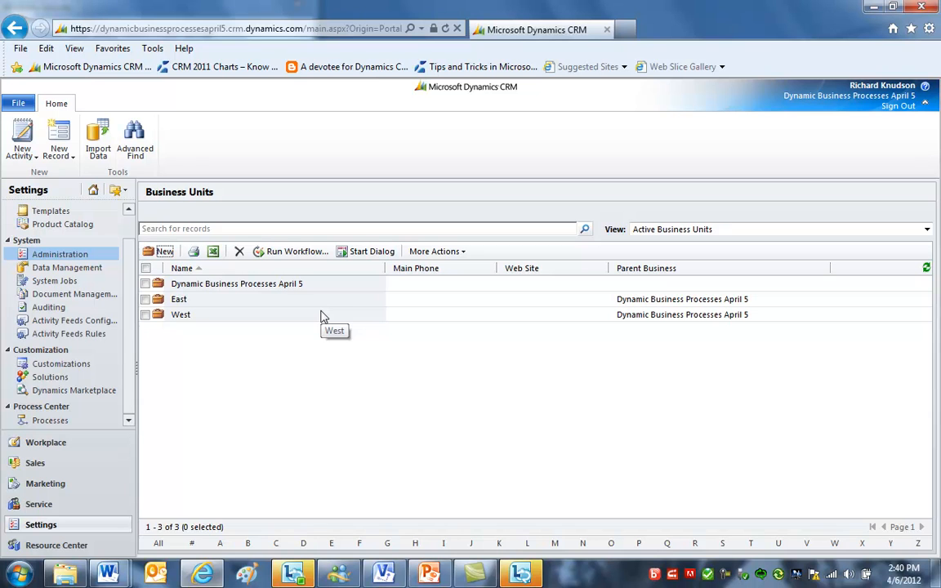
# - Open Security Roles and compare the role lists for the East and Dynamic Business Processes April 5 business units
pyautogui.click(82, 254)
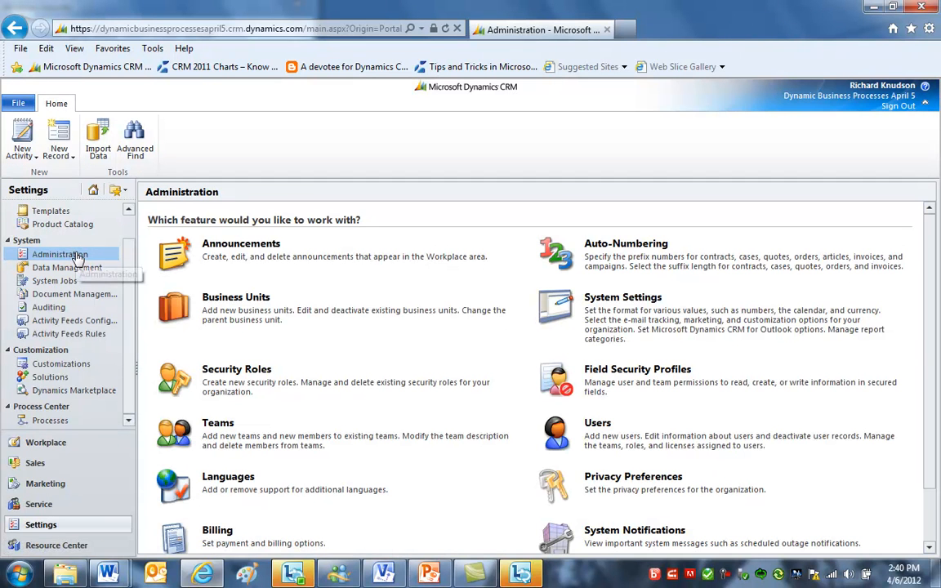
pyautogui.click(216, 372)
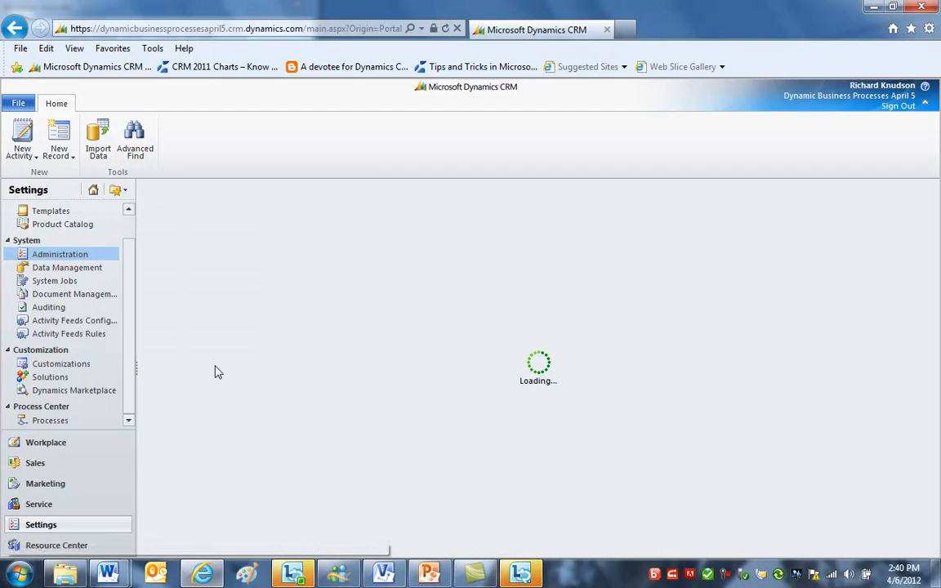
pyautogui.click(697, 218)
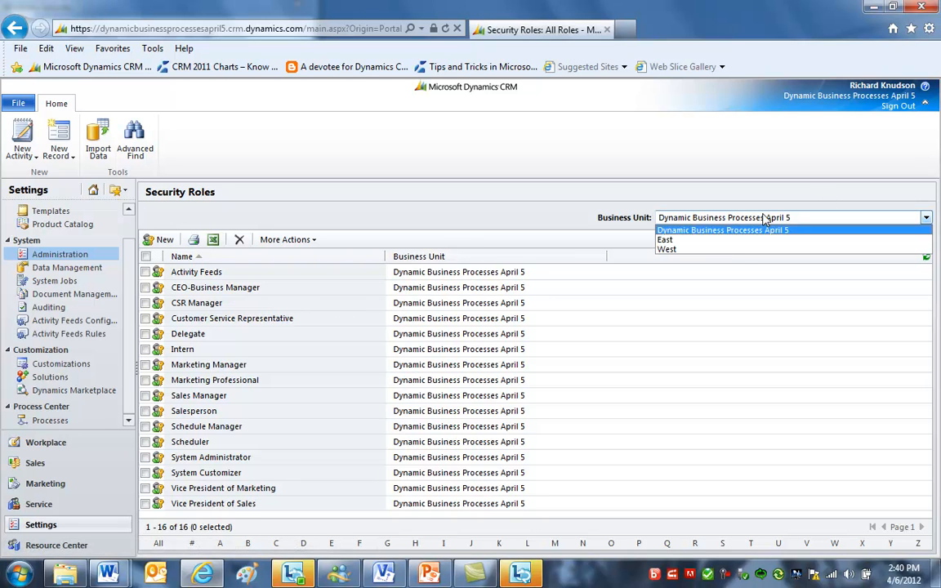
pyautogui.click(663, 239)
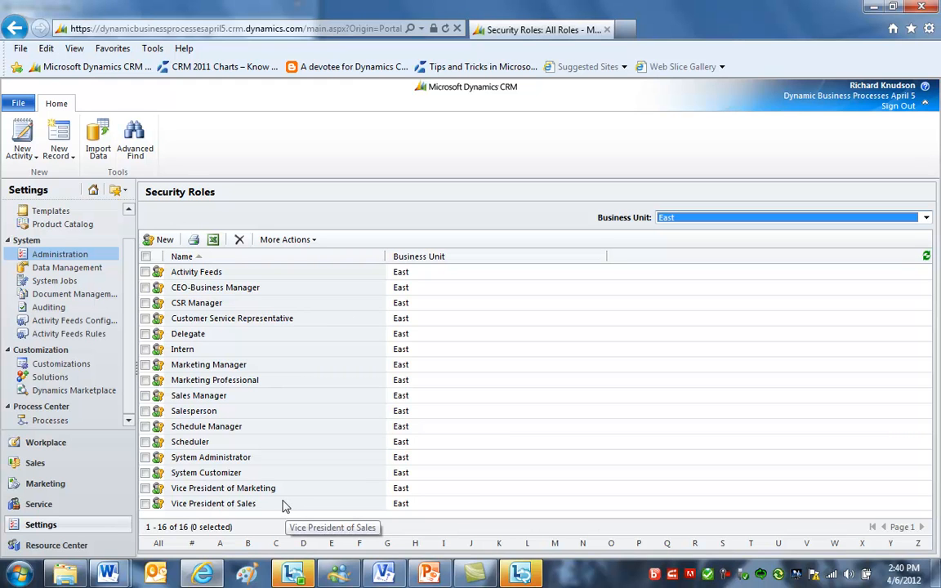
pyautogui.click(697, 219)
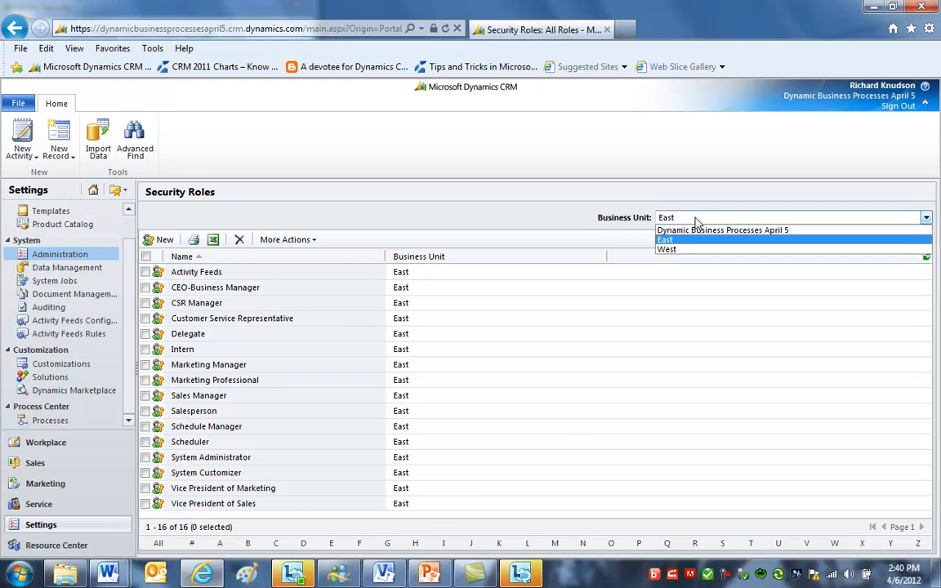
pyautogui.click(696, 230)
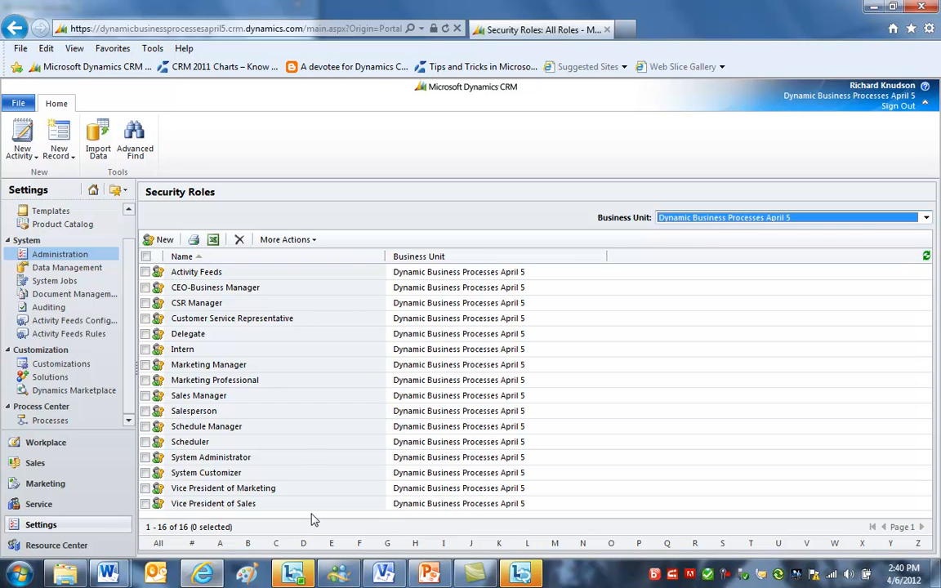
# - Compare the Intern role across the Dynamic Business Processes April 5, West and East business units
pyautogui.click(278, 353)
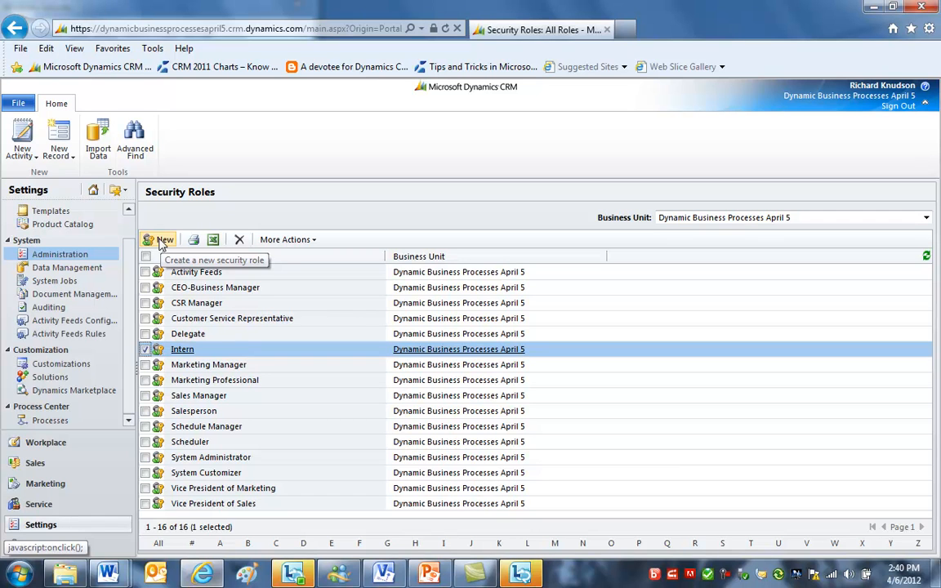
pyautogui.click(752, 221)
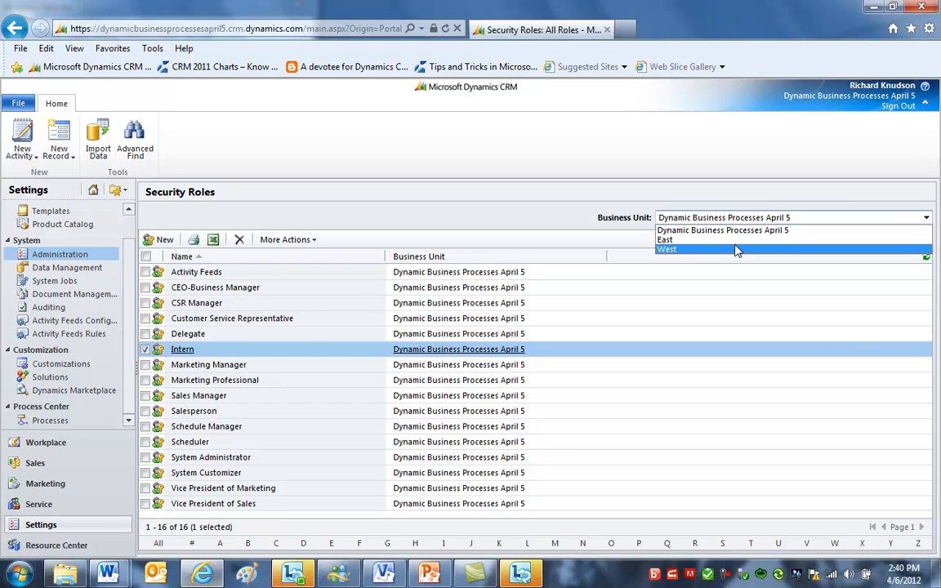
pyautogui.click(735, 249)
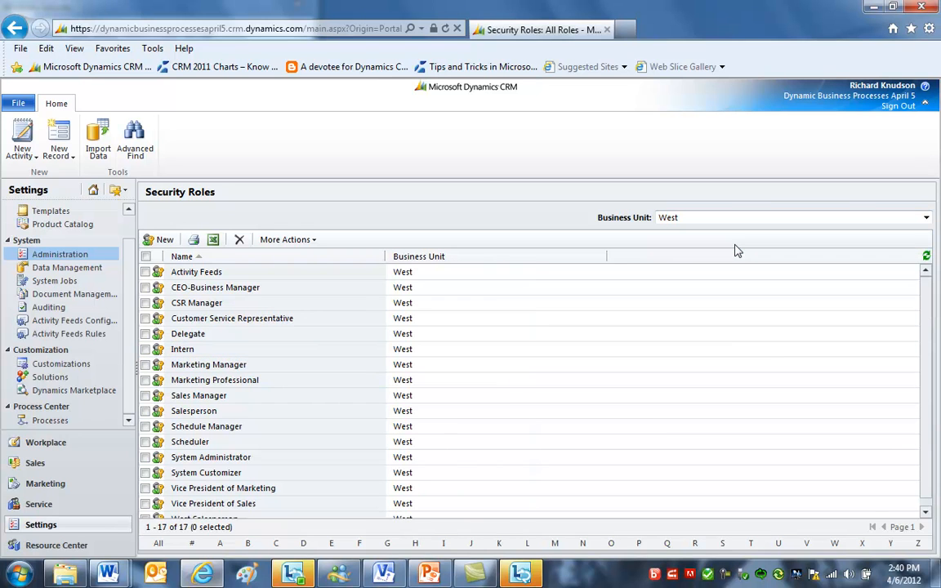
pyautogui.click(278, 353)
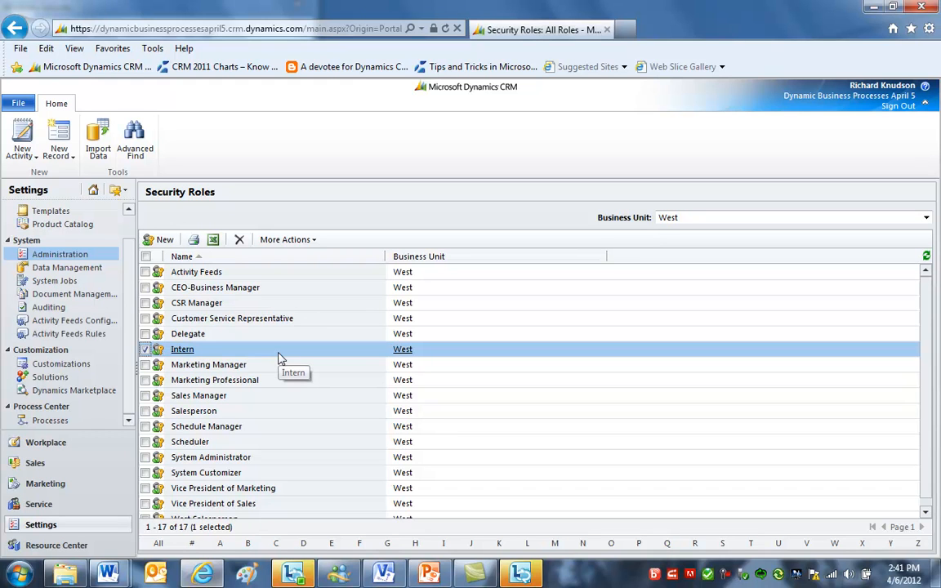
pyautogui.click(669, 219)
pyautogui.click(666, 240)
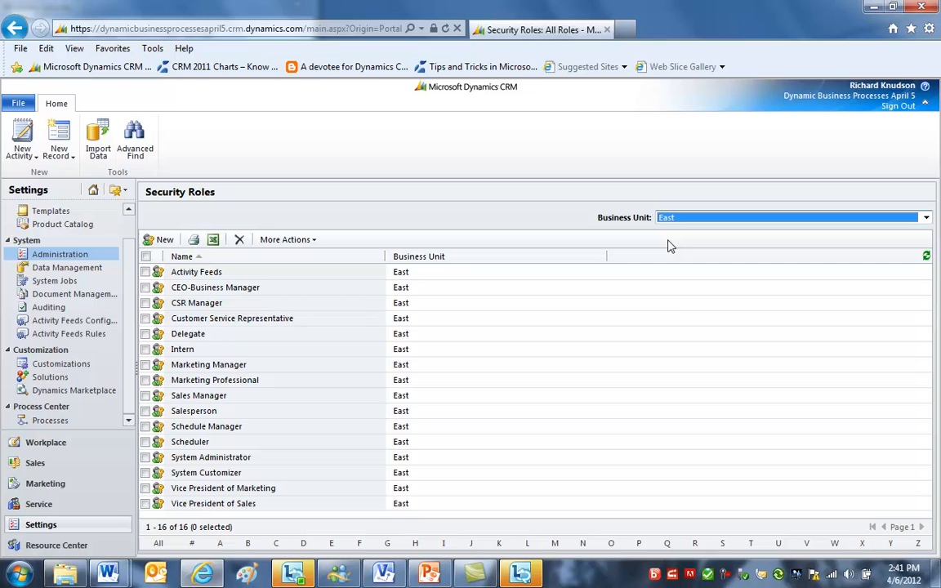
# - Copy the East unit's Salesperson role as a new security role named East Salesperson
pyautogui.click(662, 287)
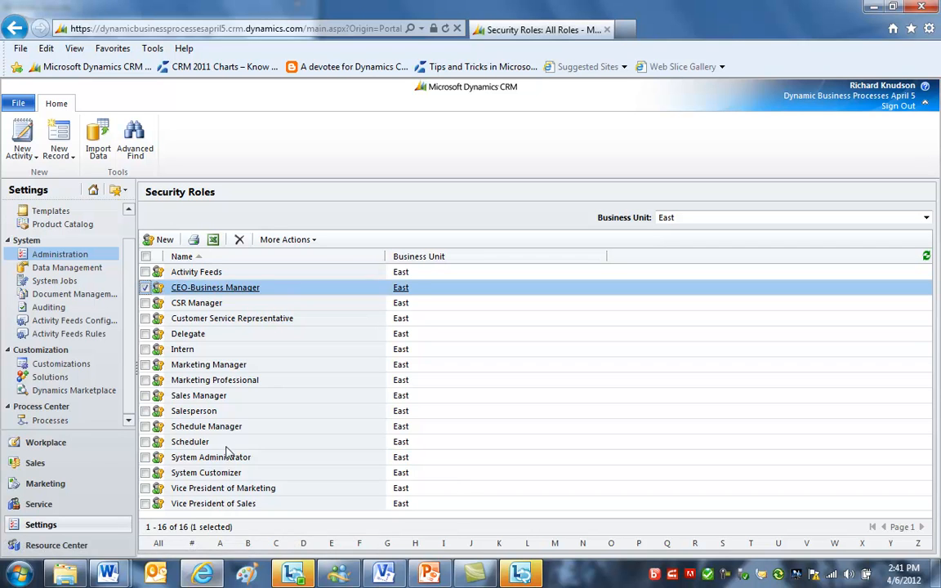
pyautogui.click(234, 414)
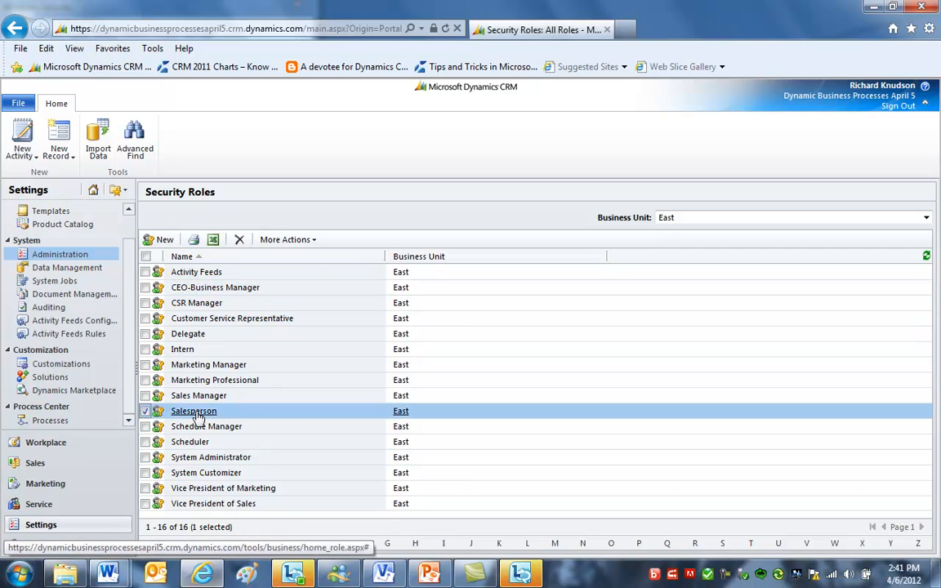
pyautogui.click(288, 240)
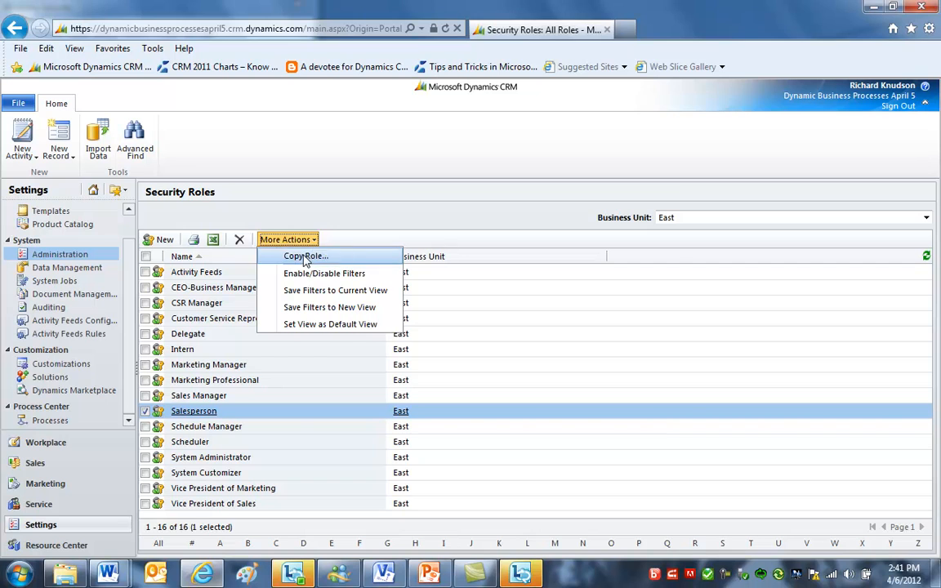
pyautogui.click(304, 258)
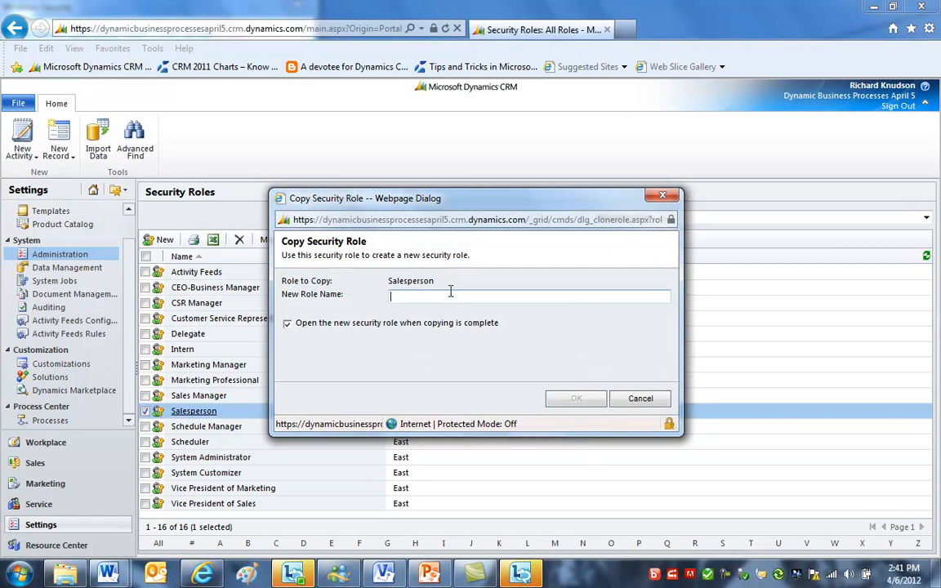
pyautogui.write('East Salesperson')
pyautogui.click(577, 398)
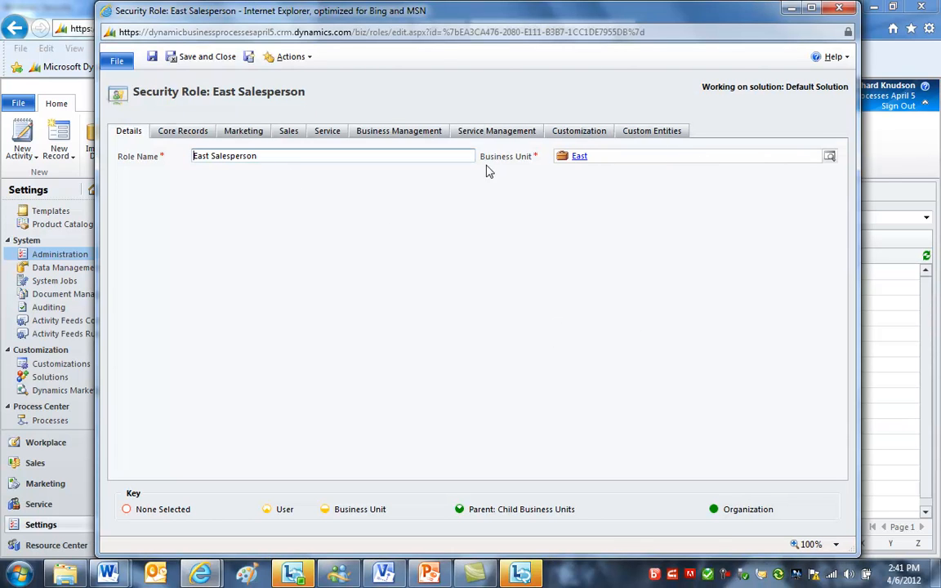
# - Review the East Salesperson role's privilege tabs, then save and close it
pyautogui.click(183, 134)
pyautogui.click(233, 134)
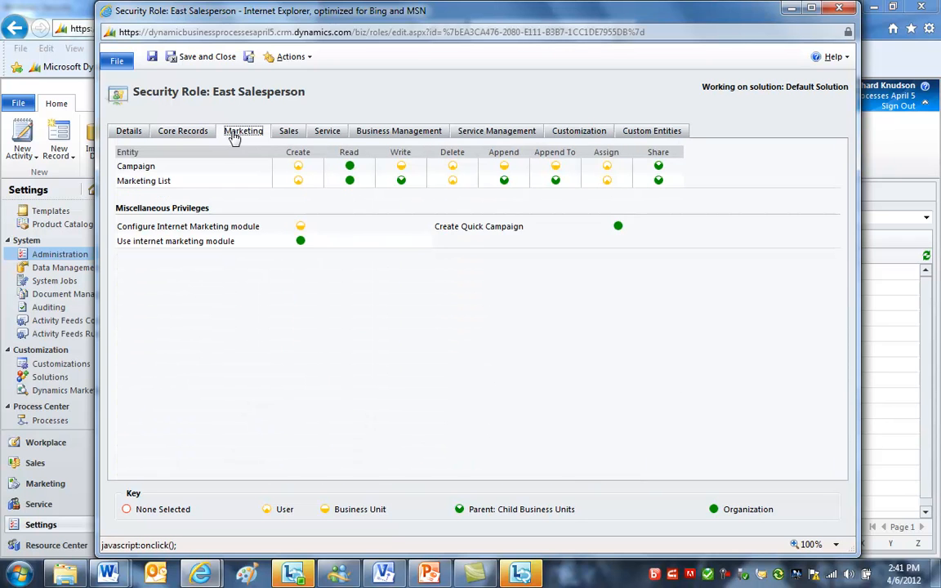
pyautogui.click(285, 132)
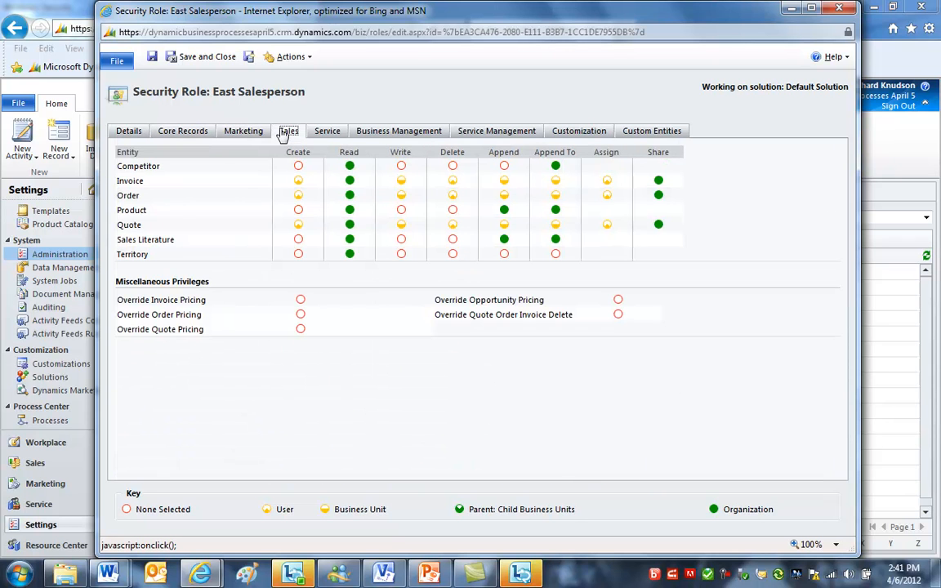
pyautogui.click(323, 133)
pyautogui.click(184, 133)
pyautogui.click(129, 132)
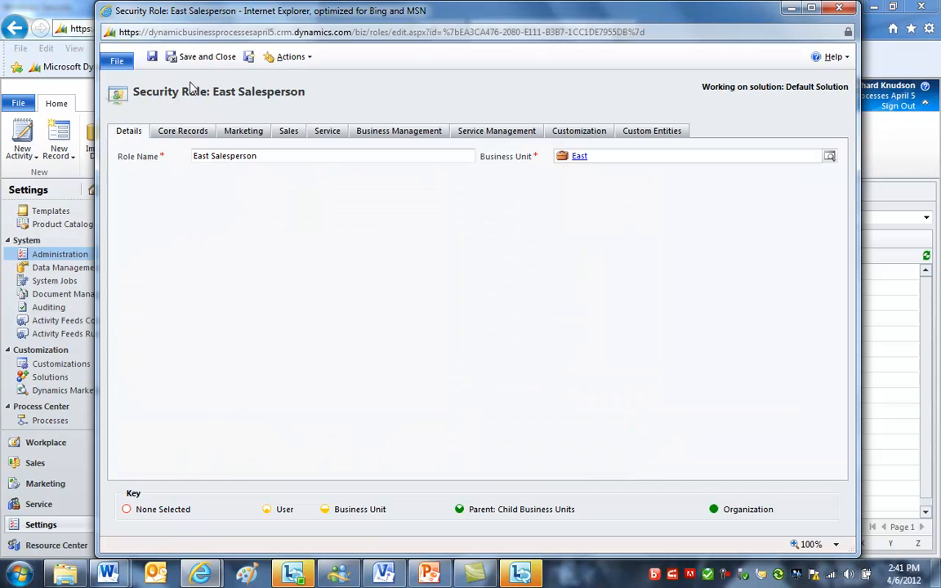
pyautogui.click(200, 56)
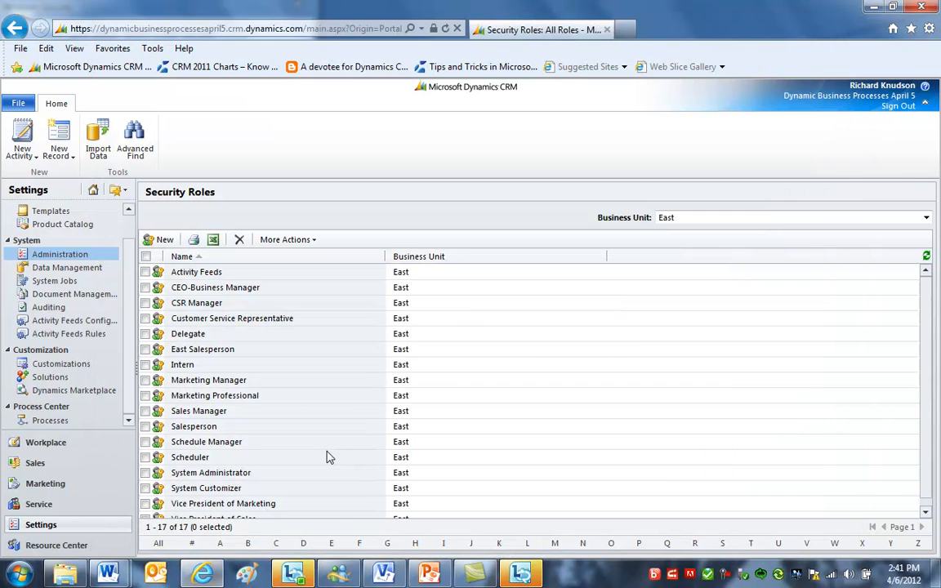
# - Return to the Business Units list and select the Dynamic Business Processes April 5 unit
pyautogui.click(253, 353)
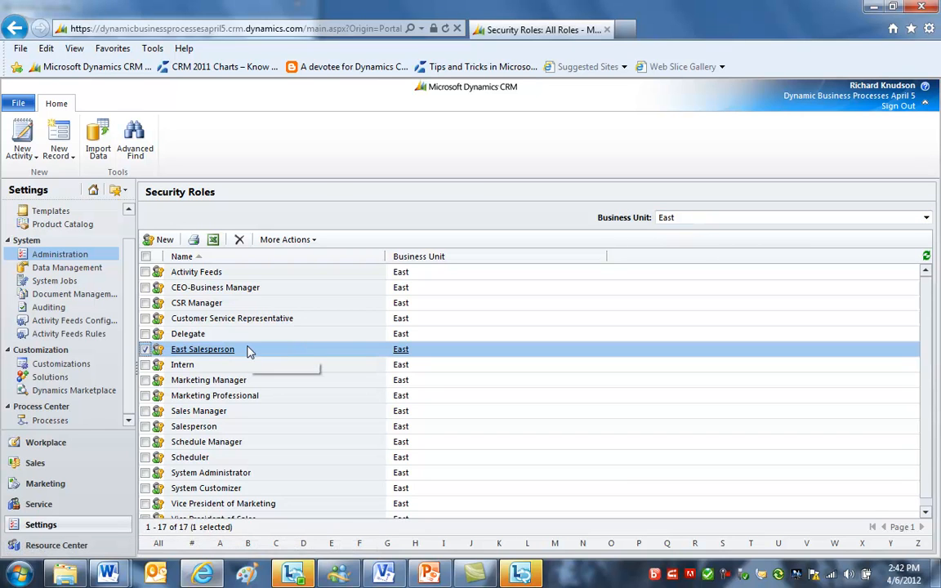
pyautogui.click(57, 254)
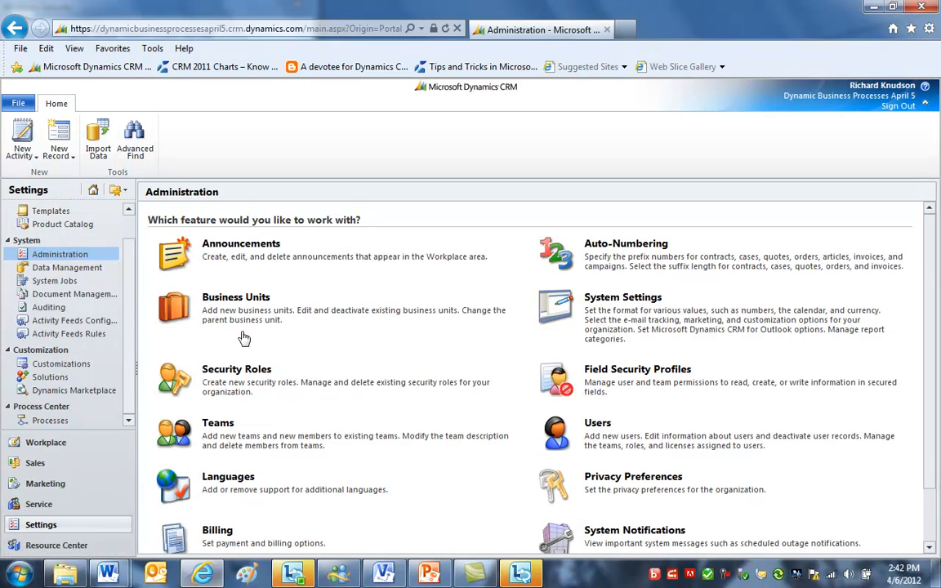
pyautogui.click(229, 297)
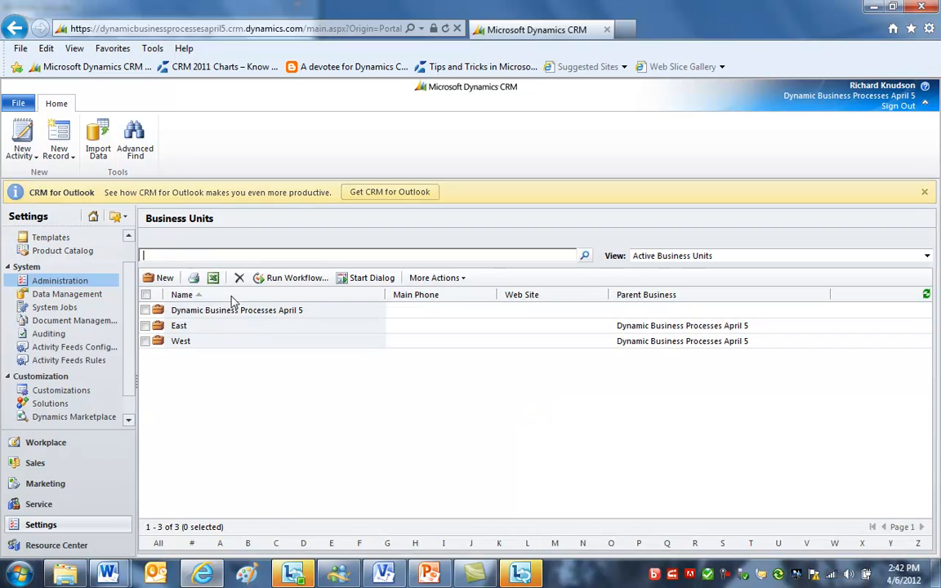
pyautogui.click(160, 284)
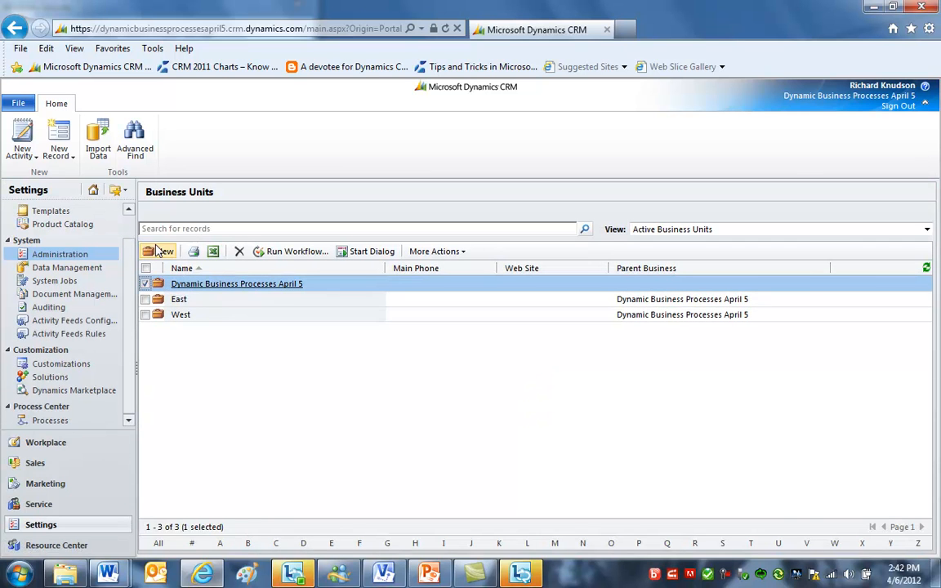
# - Create a new business unit named East IT with East as its parent business, and save it
pyautogui.click(154, 251)
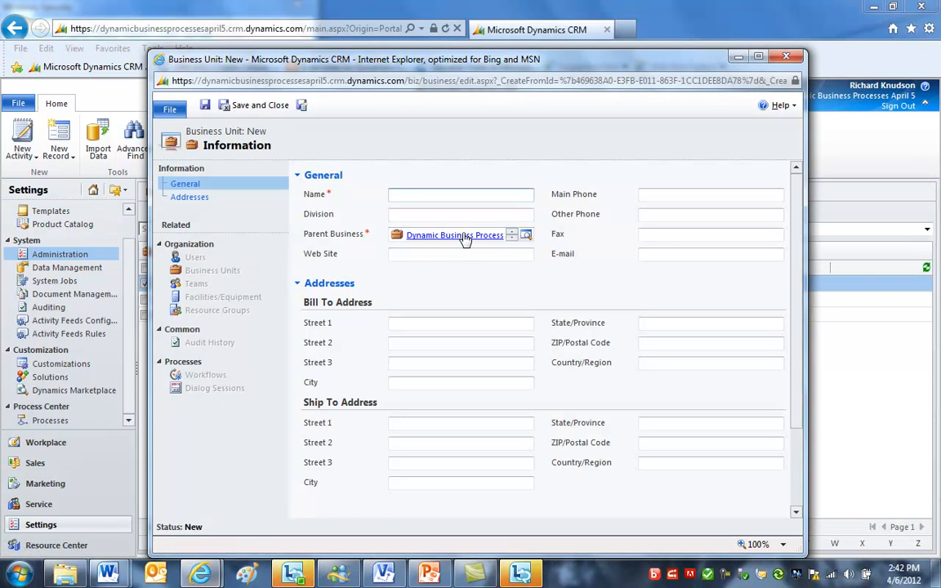
pyautogui.click(528, 237)
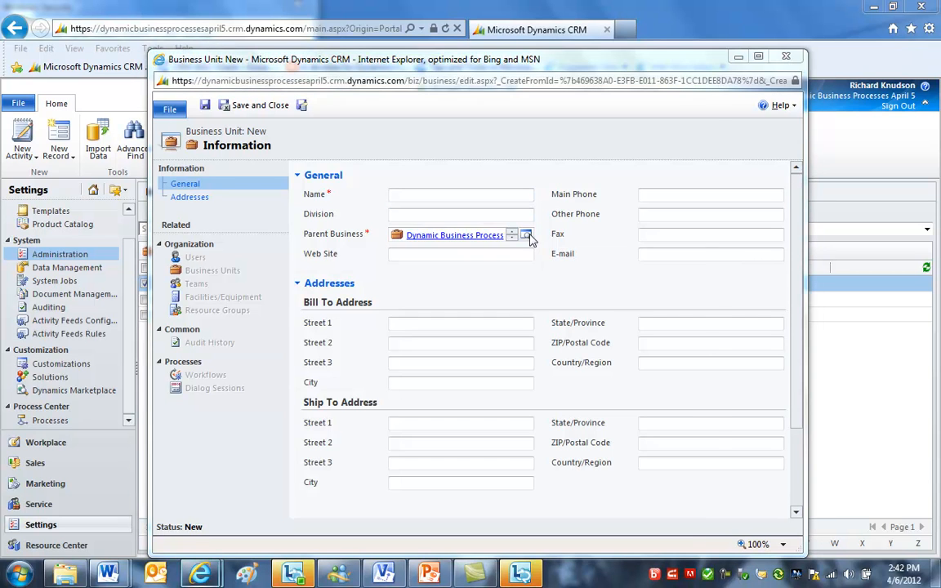
pyautogui.click(352, 273)
pyautogui.doubleClick(352, 274)
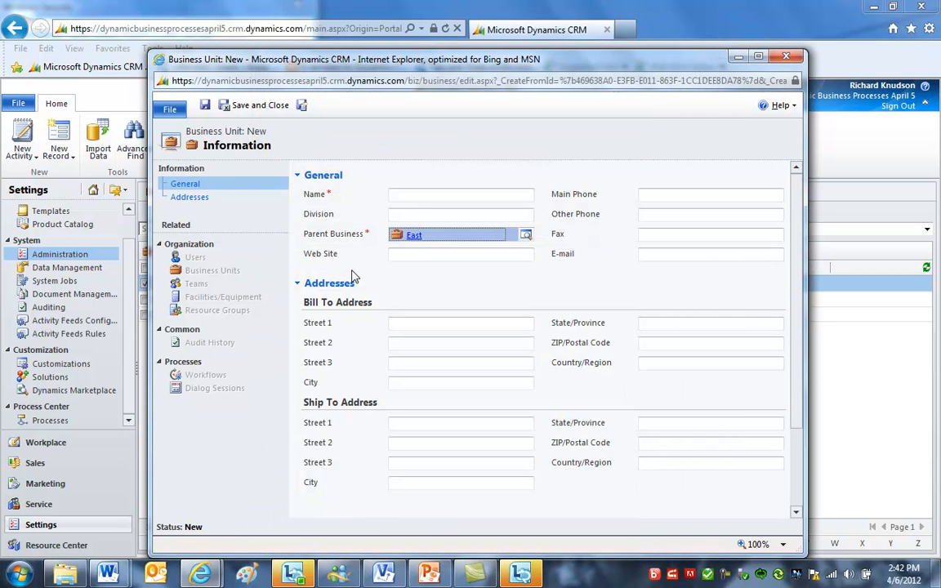
pyautogui.click(428, 194)
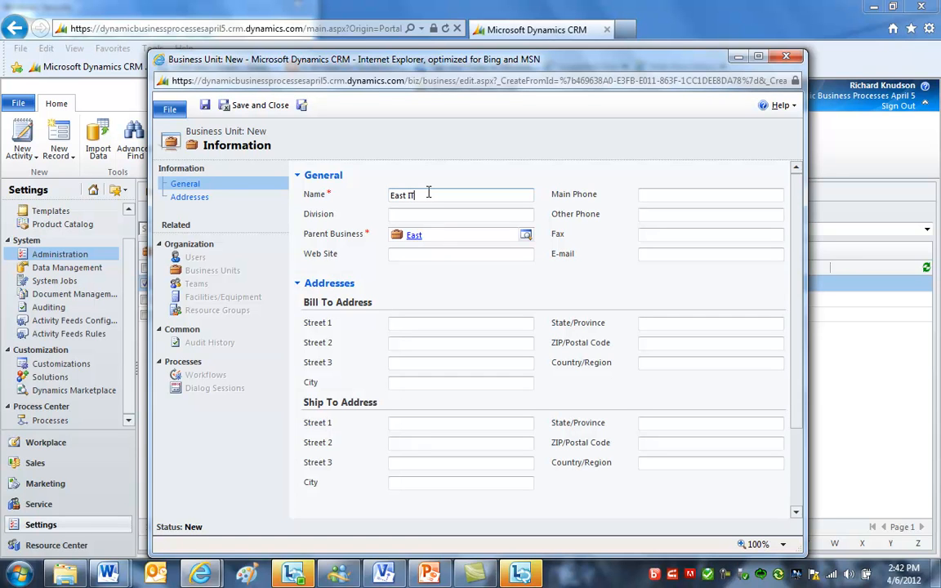
pyautogui.click(258, 109)
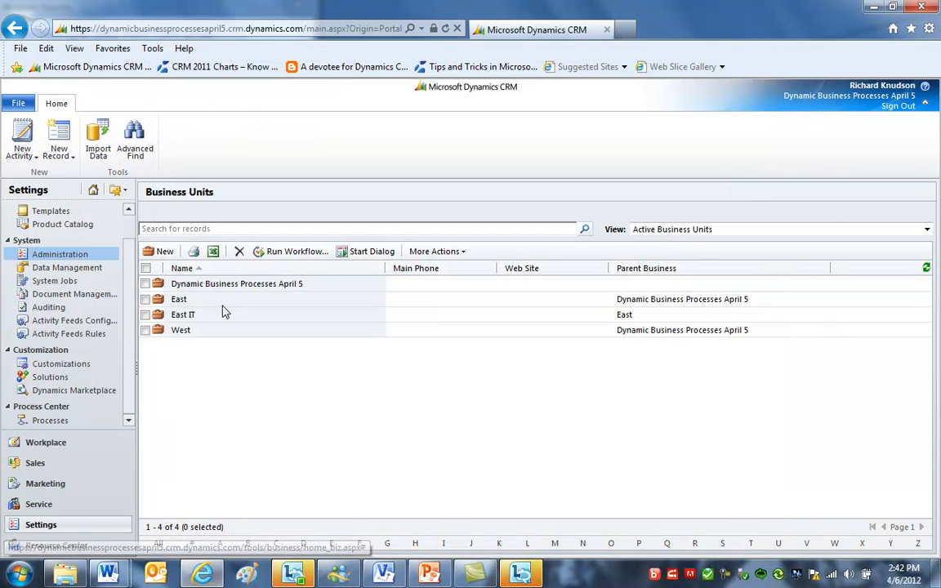
# - View the security roles listed for the East IT business unit, opening the inherited East Salesperson role
pyautogui.click(66, 254)
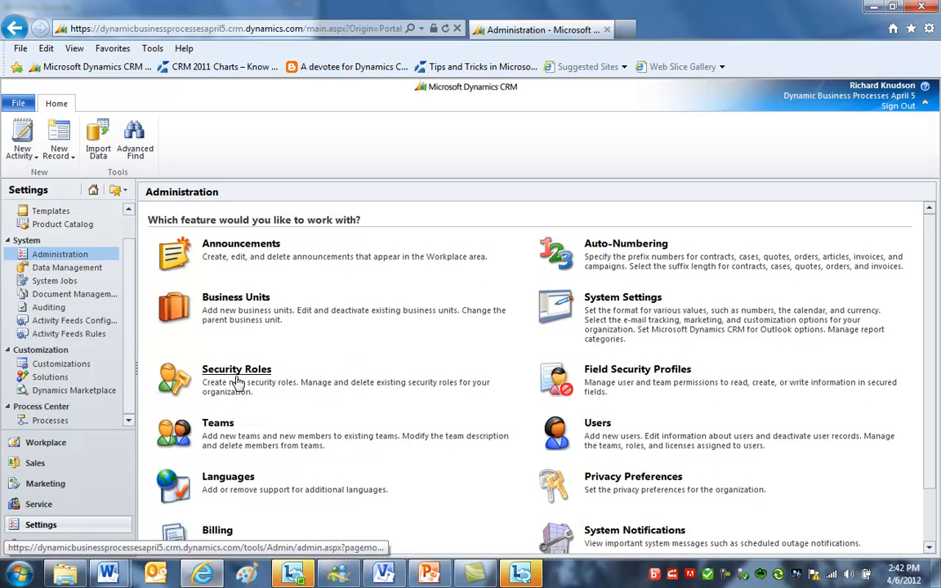
pyautogui.click(236, 377)
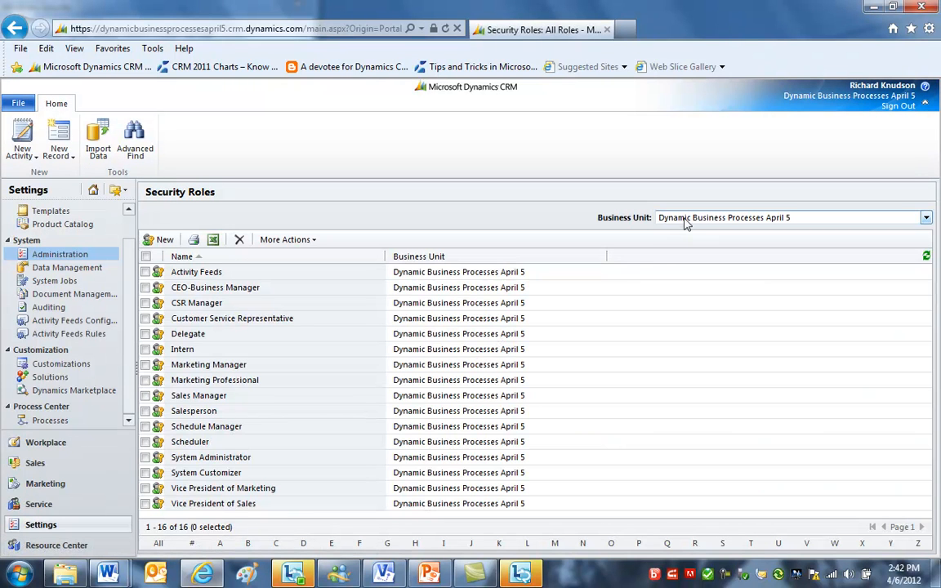
pyautogui.click(686, 224)
pyautogui.click(686, 249)
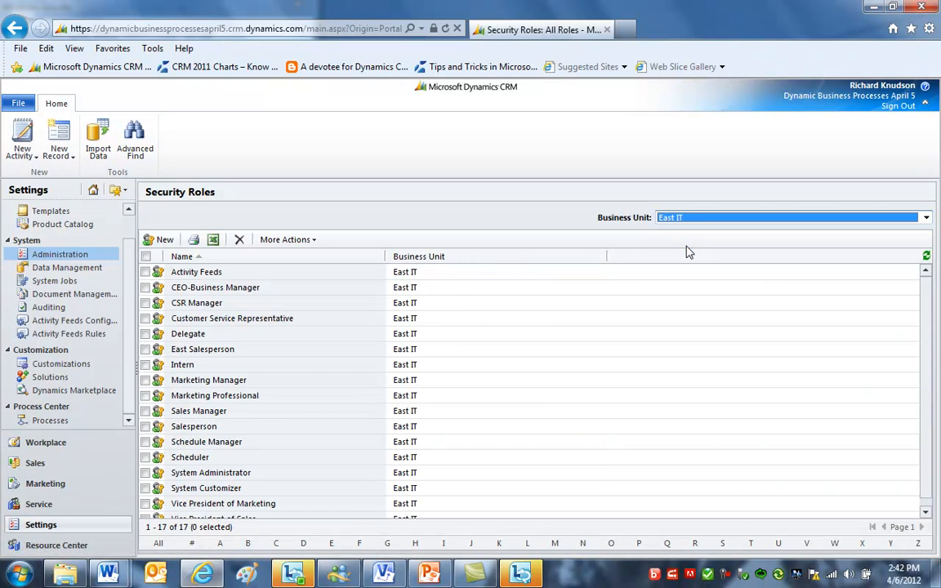
pyautogui.click(292, 355)
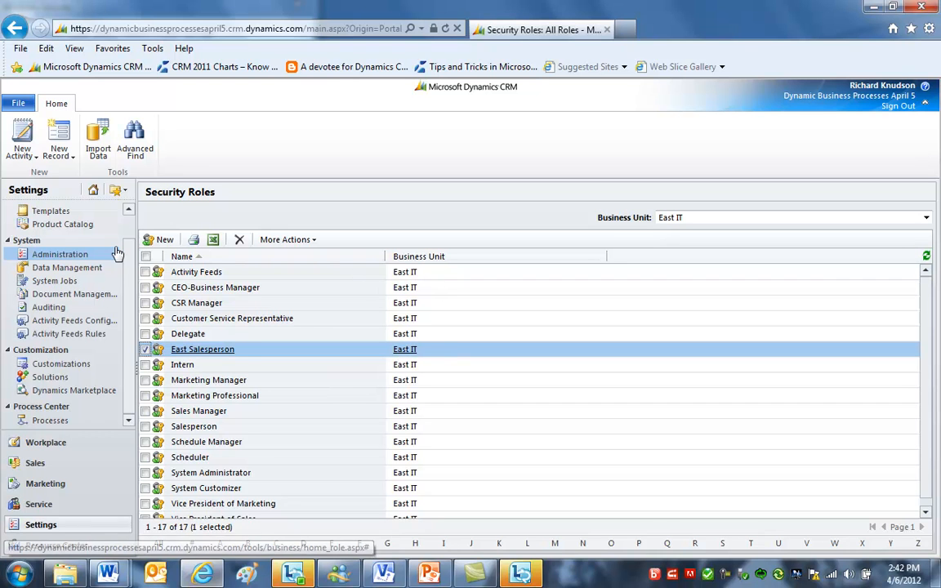
pyautogui.click(201, 349)
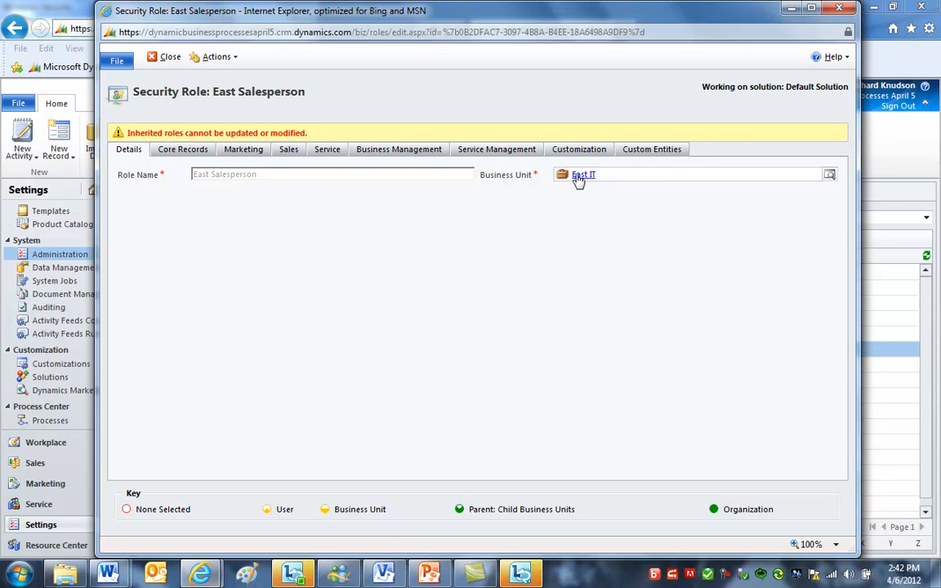
pyautogui.click(839, 7)
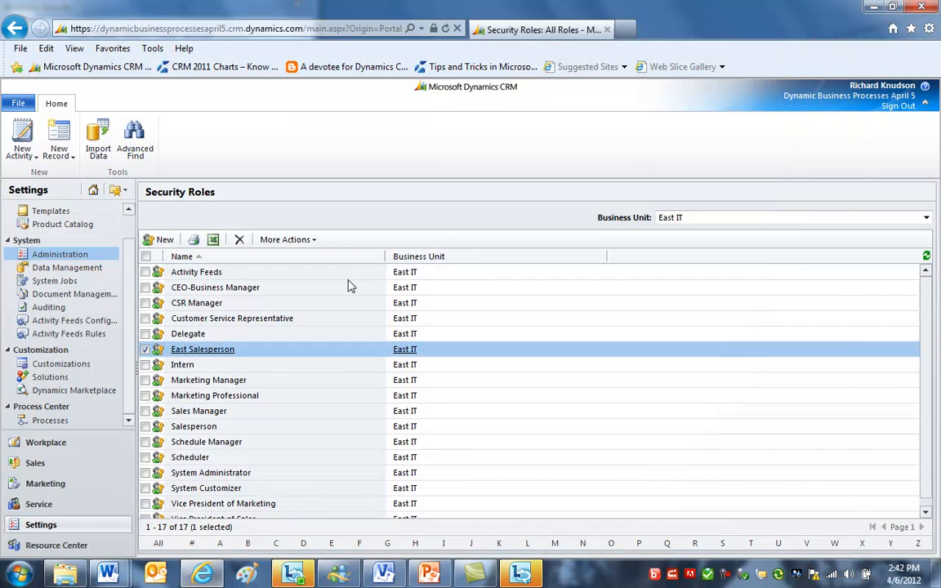
pyautogui.click(353, 288)
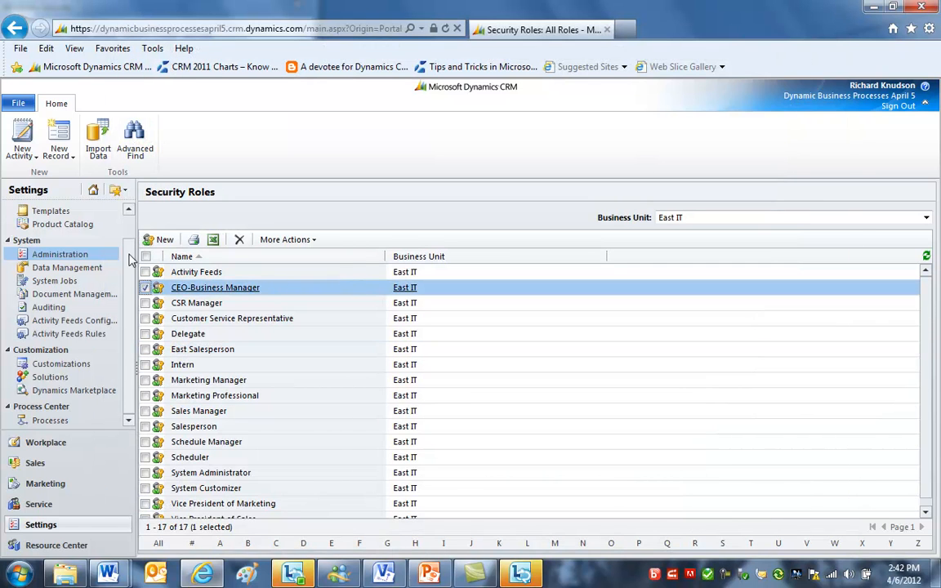
# - Review the roles available to the West unit's user in the role assignment dialog, then cancel it
pyautogui.click(69, 258)
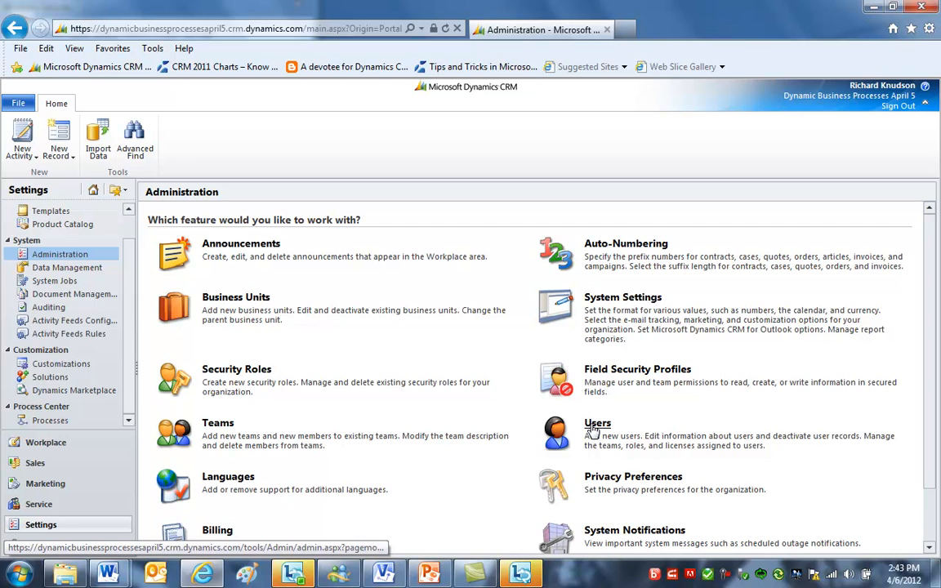
pyautogui.click(596, 431)
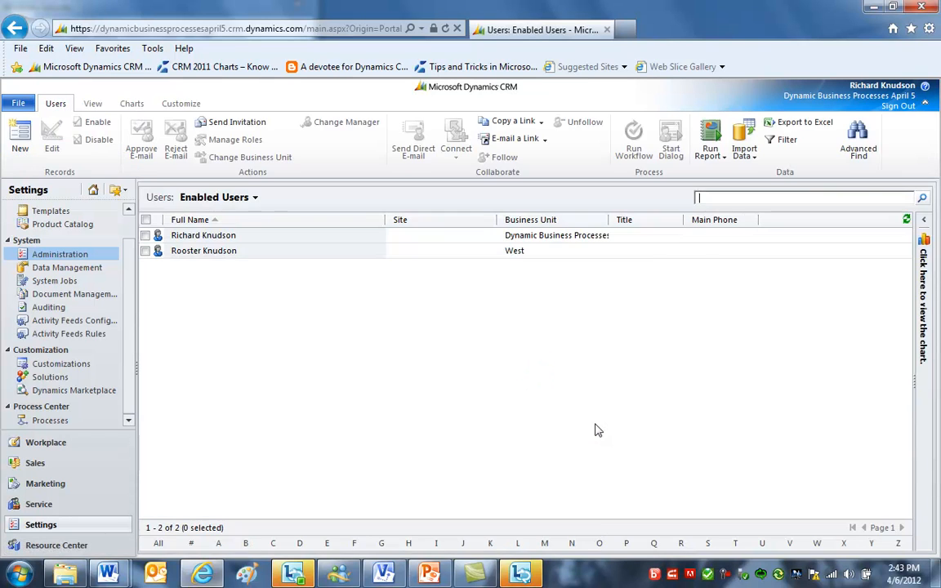
pyautogui.click(296, 253)
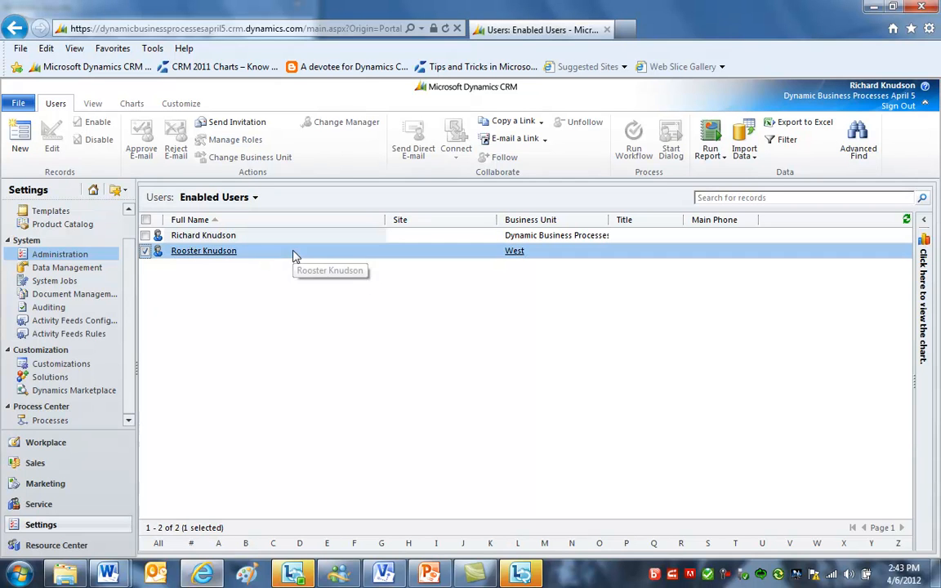
pyautogui.click(235, 139)
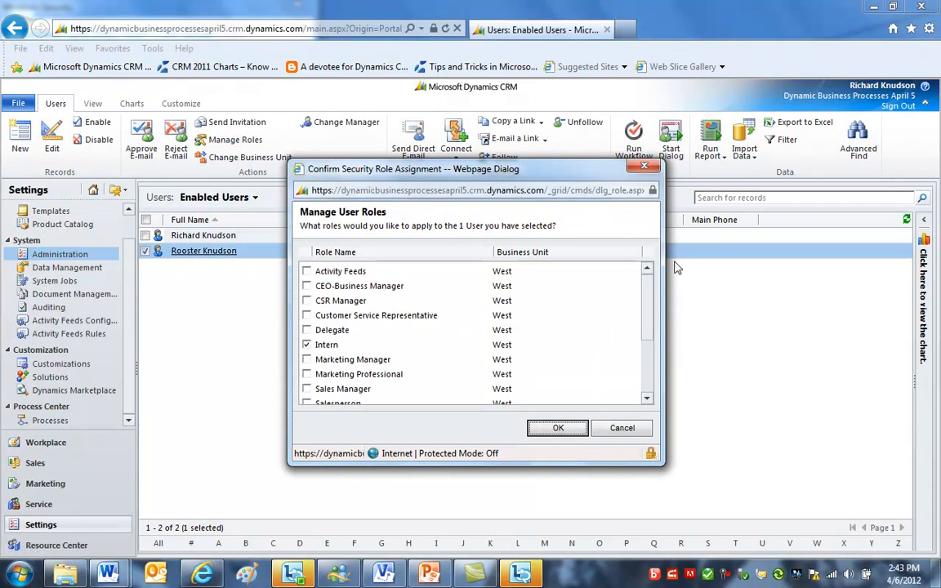
pyautogui.scroll(-1, 367, 351)
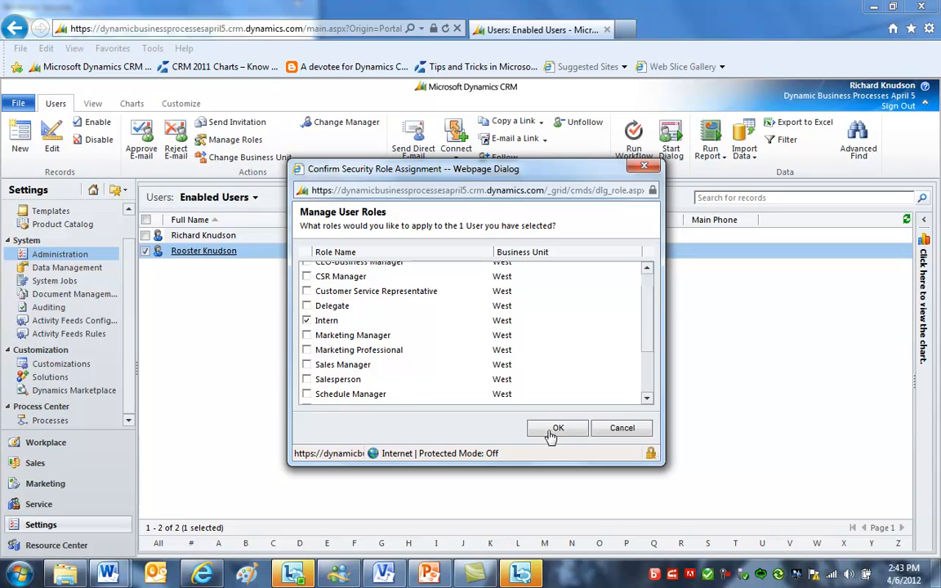
pyautogui.click(622, 431)
# - Open the Dynamic Business Processes April 5 business unit and review its associated users
pyautogui.click(46, 256)
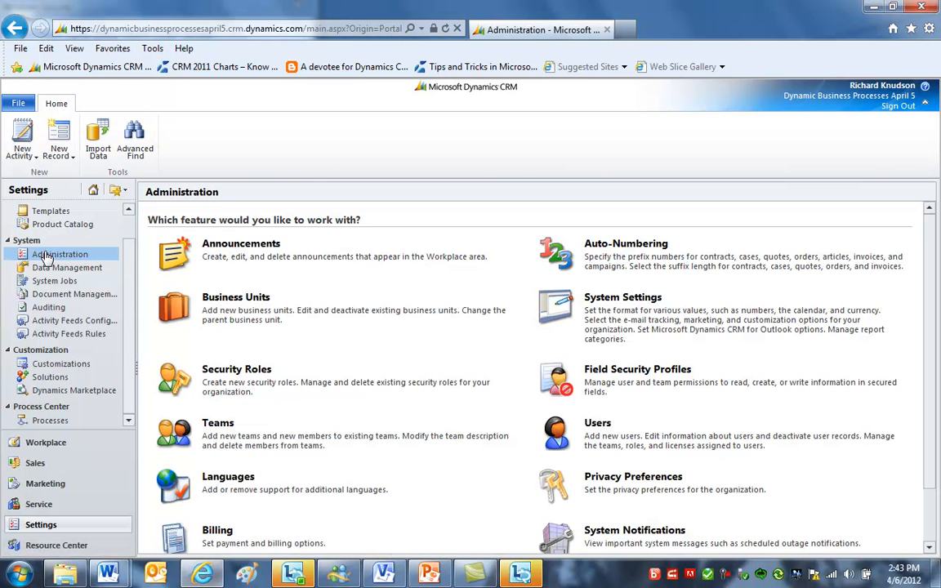
pyautogui.click(237, 299)
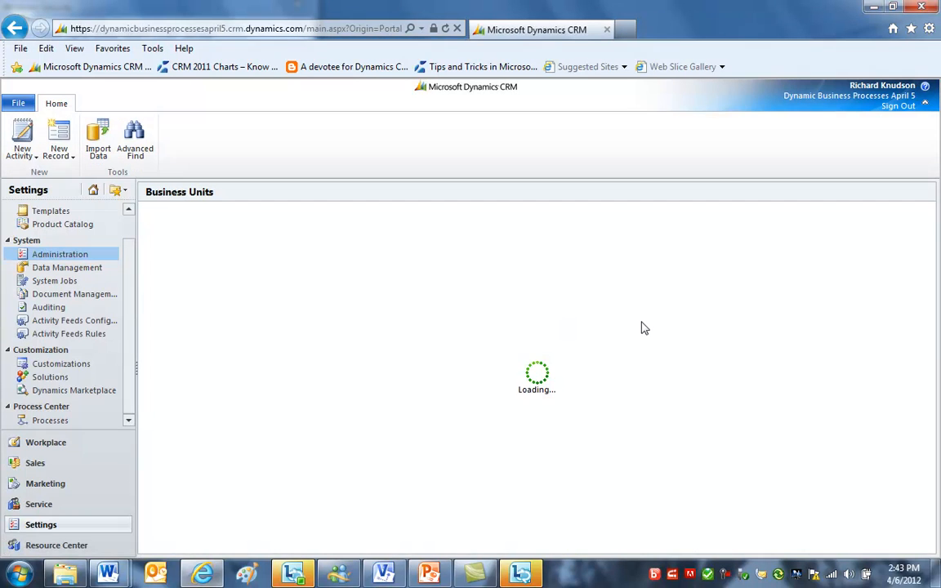
pyautogui.click(261, 284)
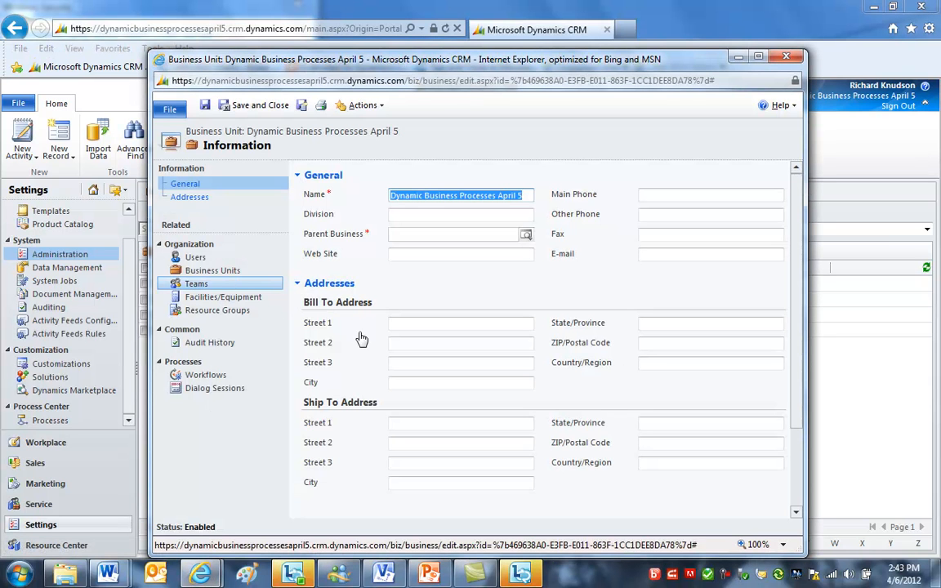
pyautogui.click(211, 257)
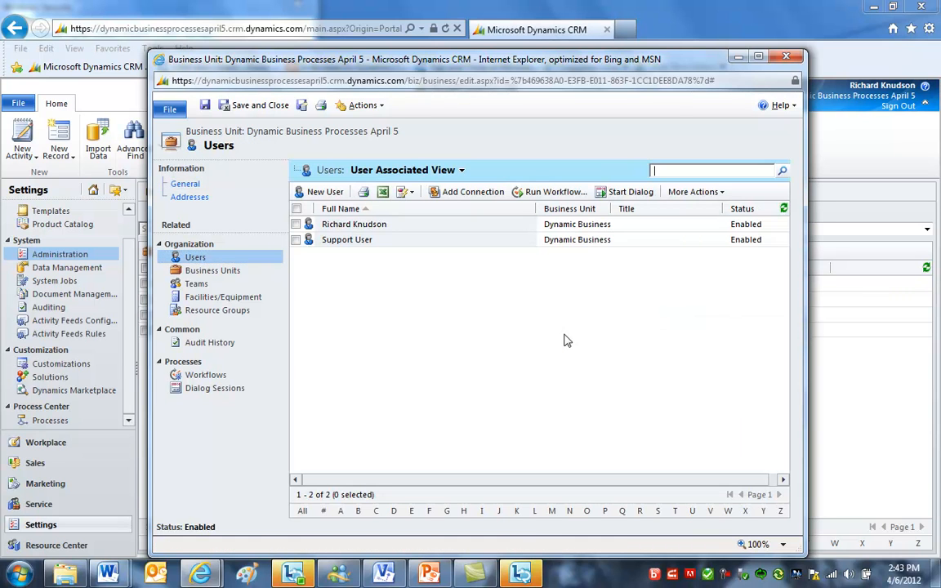
pyautogui.click(411, 230)
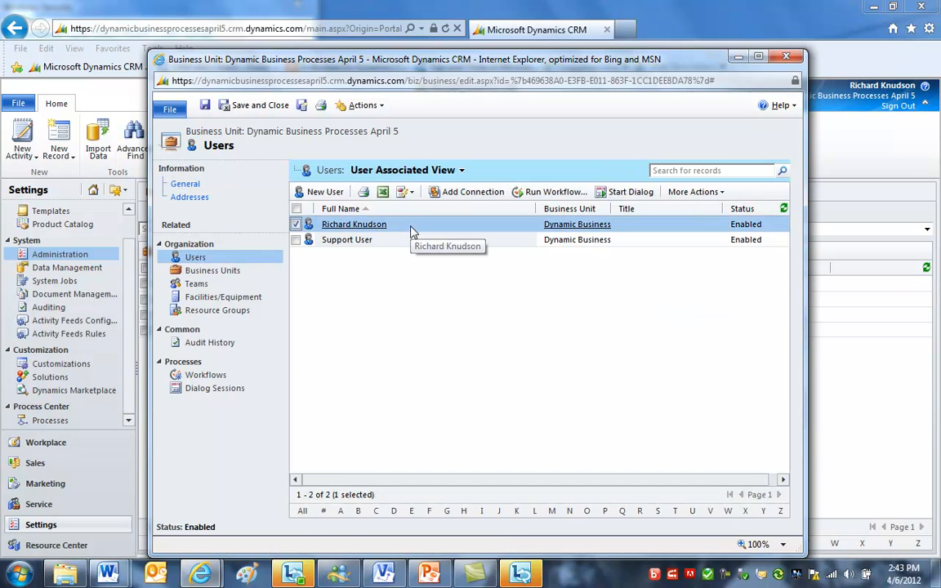
pyautogui.click(787, 58)
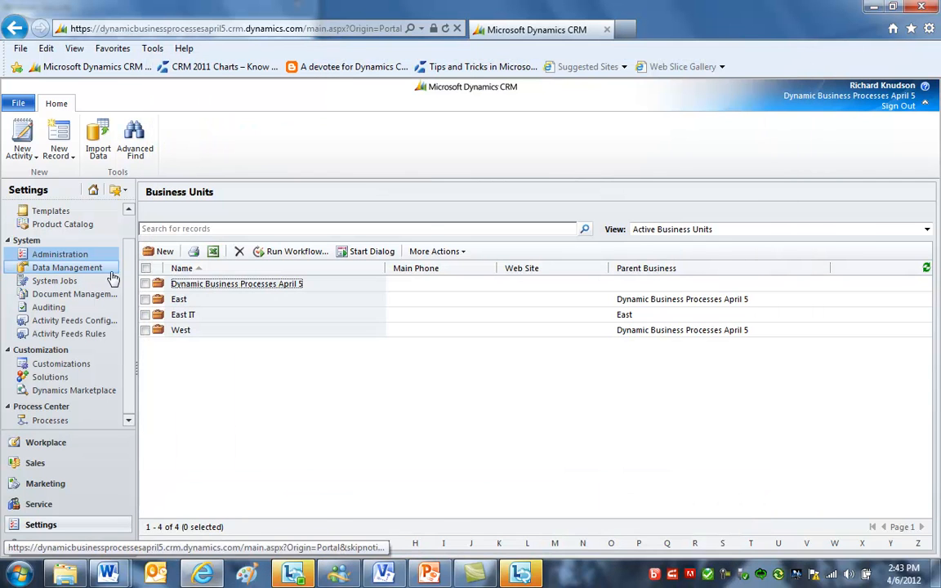
# - Open the Intern security role from the organization's security roles list
pyautogui.click(60, 254)
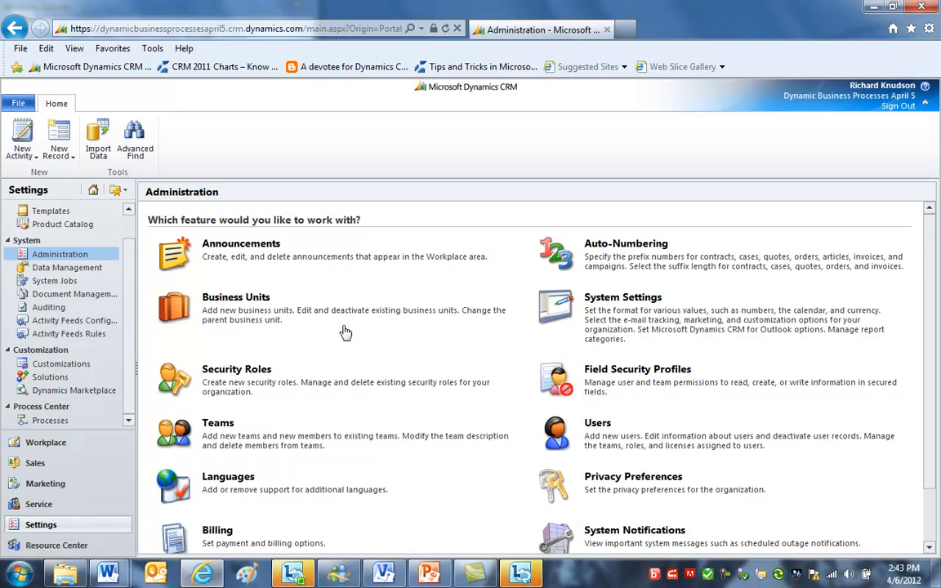
pyautogui.click(238, 371)
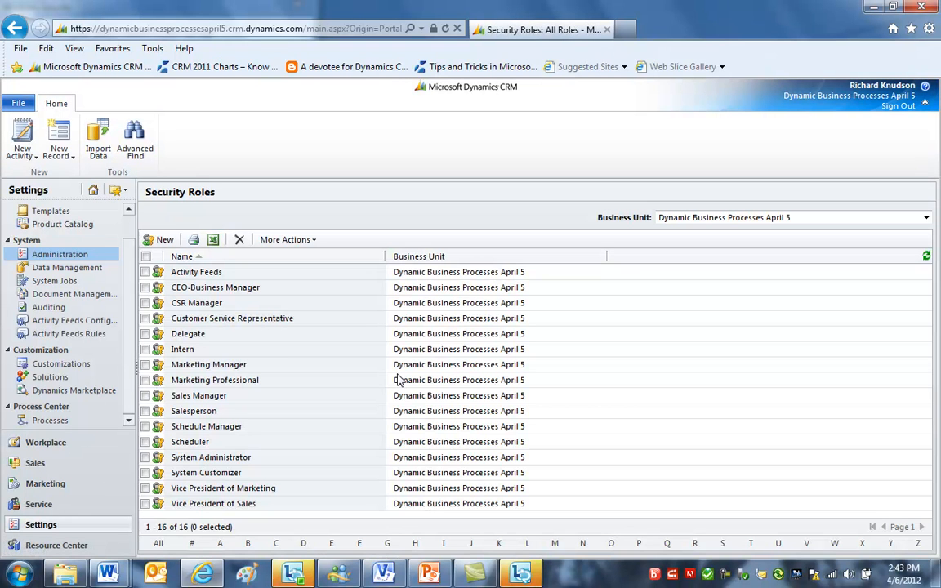
pyautogui.click(239, 349)
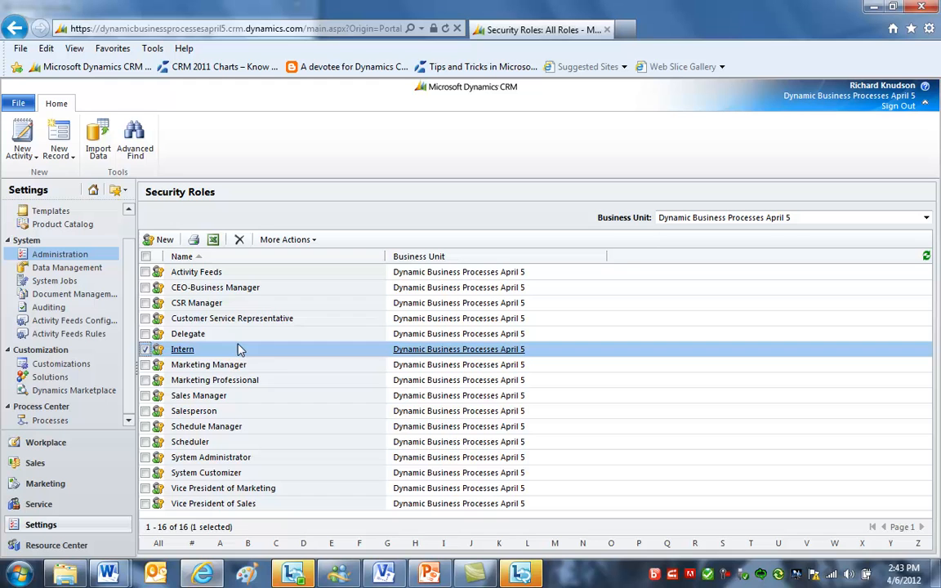
pyautogui.click(184, 350)
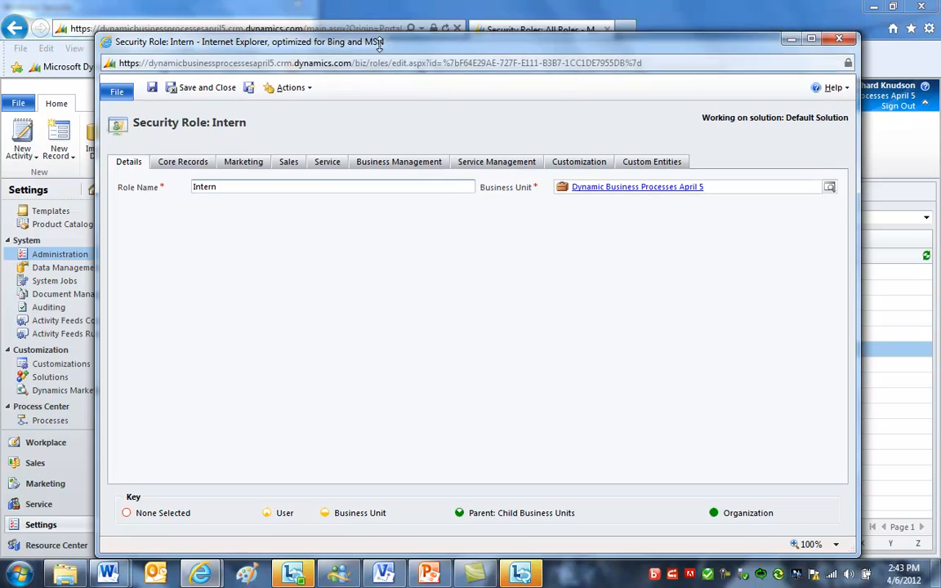
pyautogui.moveTo(387, 8); pyautogui.dragTo(387, 59)
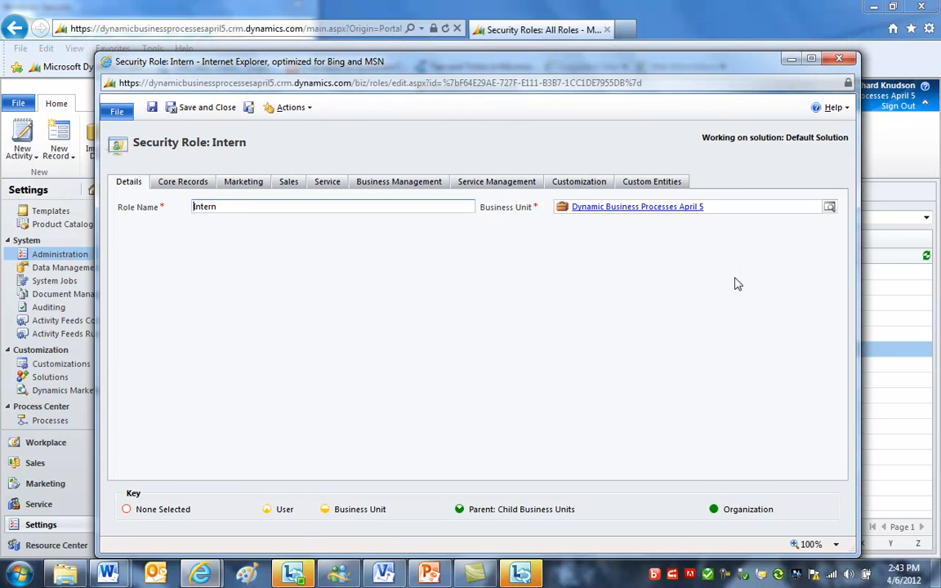
# - Review the Intern role's Core Records privileges across all entities
pyautogui.click(183, 184)
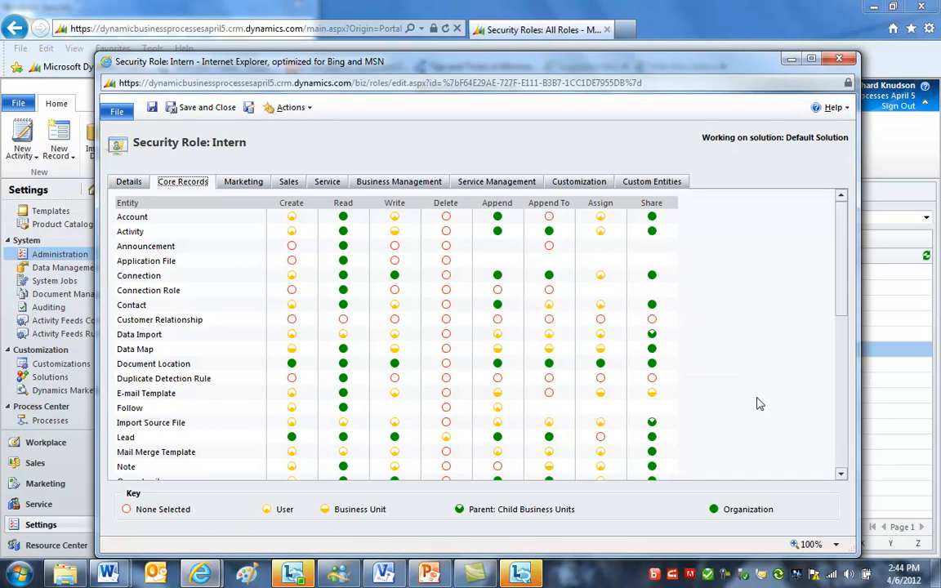
pyautogui.moveTo(844, 310); pyautogui.dragTo(837, 340)
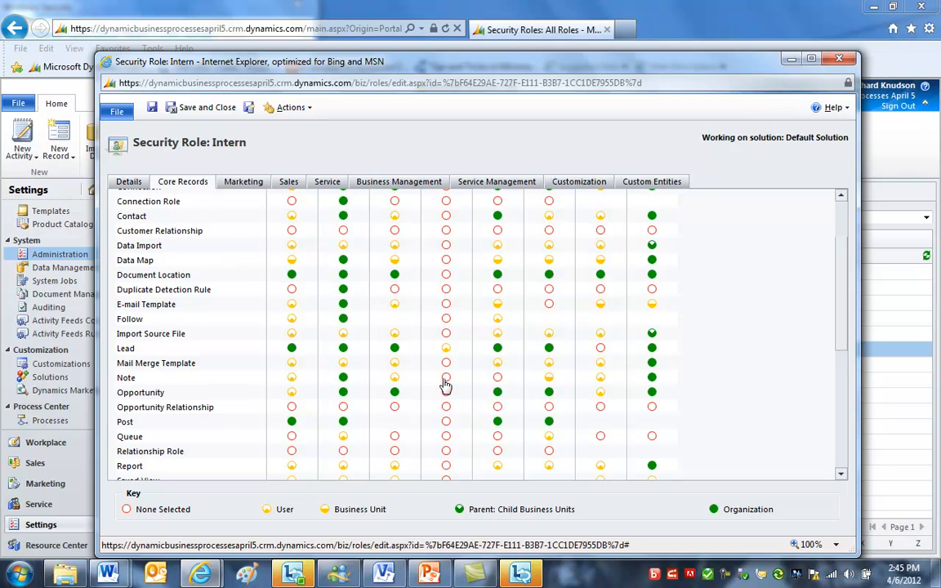
pyautogui.moveTo(847, 351); pyautogui.dragTo(838, 374)
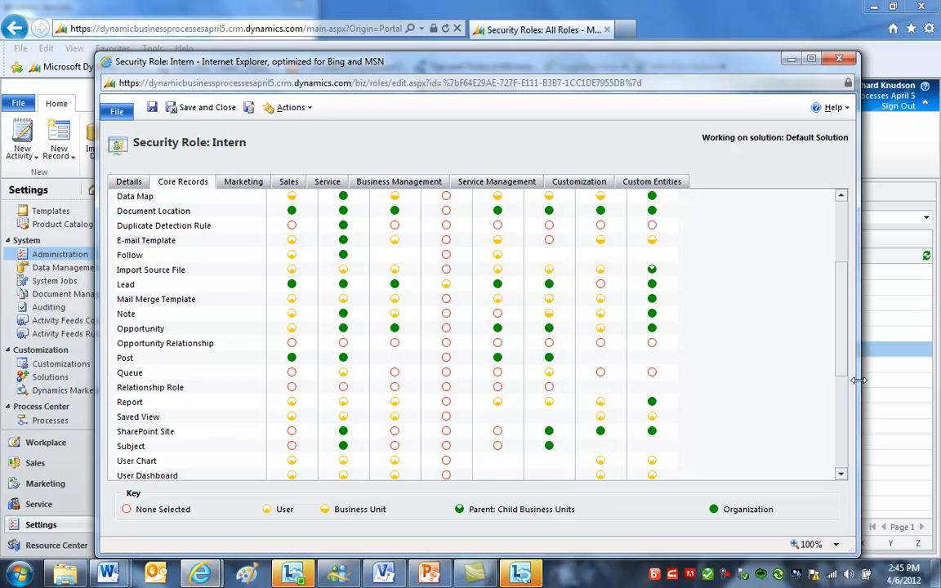
pyautogui.scroll(4, 764, 335)
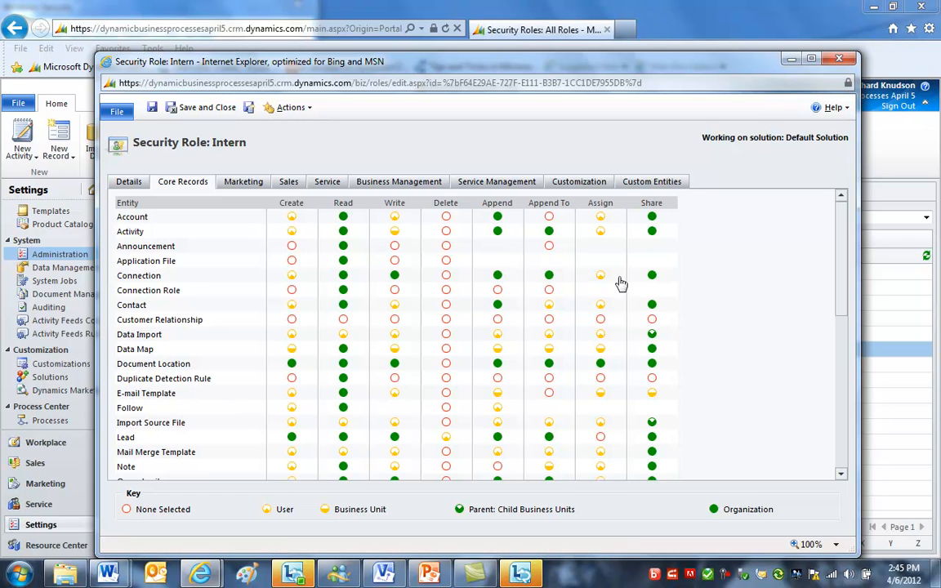
pyautogui.moveTo(844, 319); pyautogui.dragTo(845, 419)
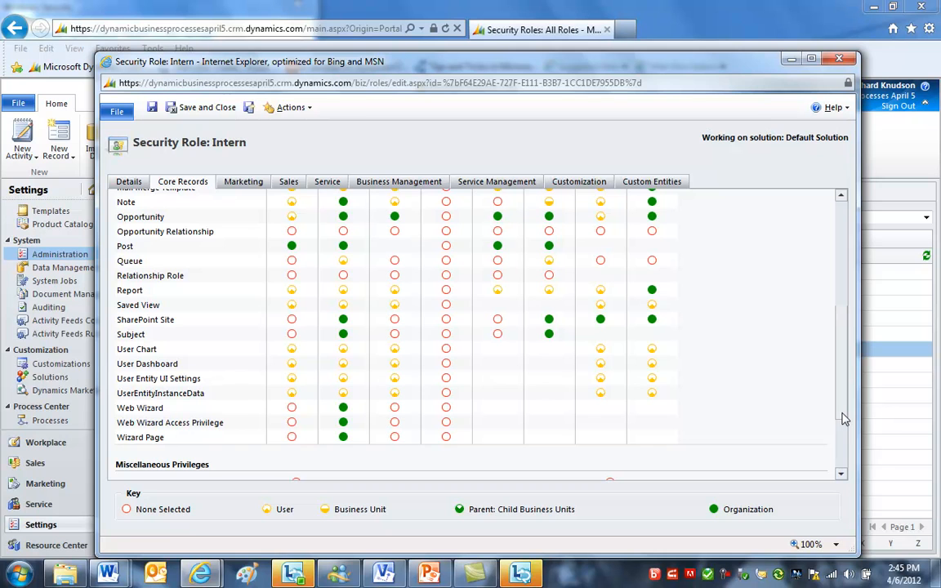
# - Clear the Intern role's Go Mobile, Sync to Outlook and Web Mail Merge miscellaneous privileges under Business Management
pyautogui.click(395, 185)
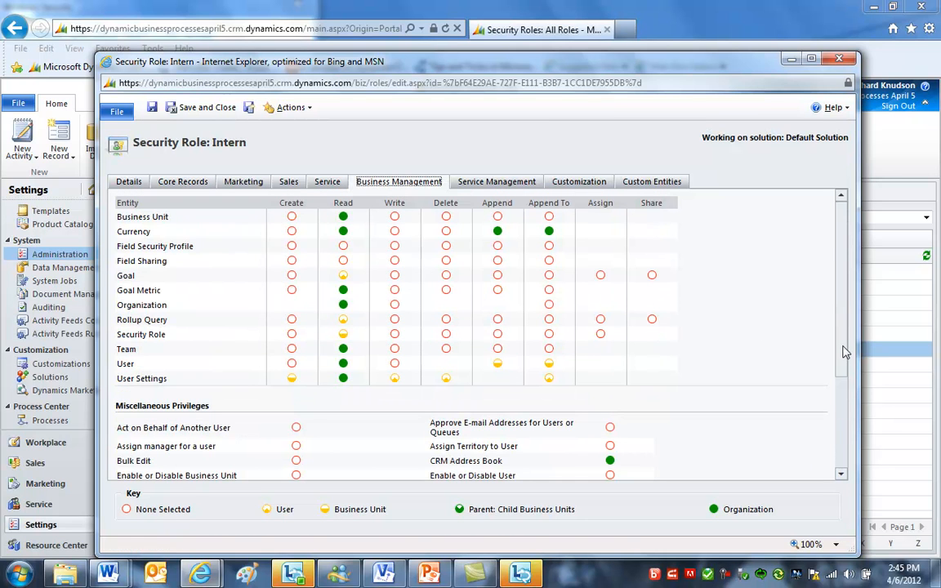
pyautogui.moveTo(845, 352); pyautogui.dragTo(849, 434)
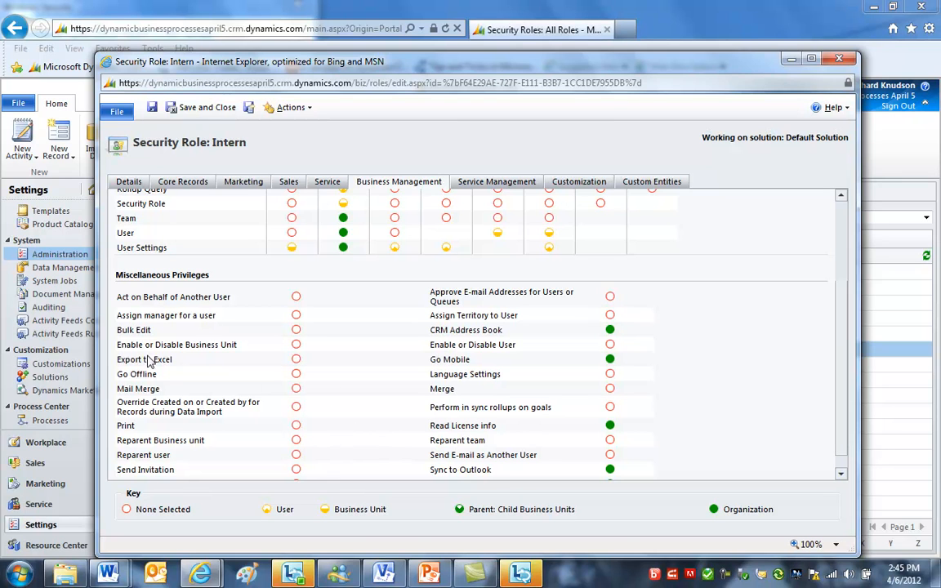
pyautogui.click(296, 361)
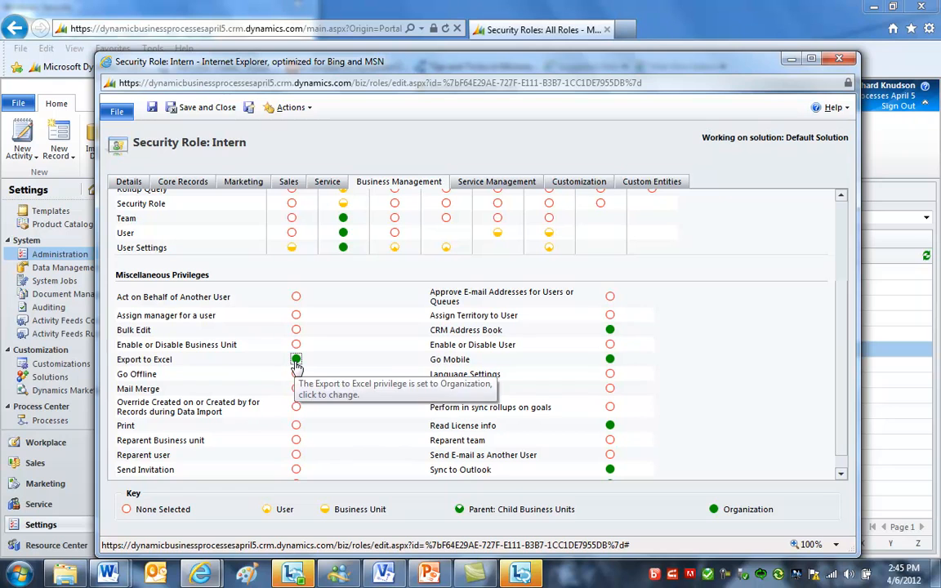
pyautogui.click(295, 362)
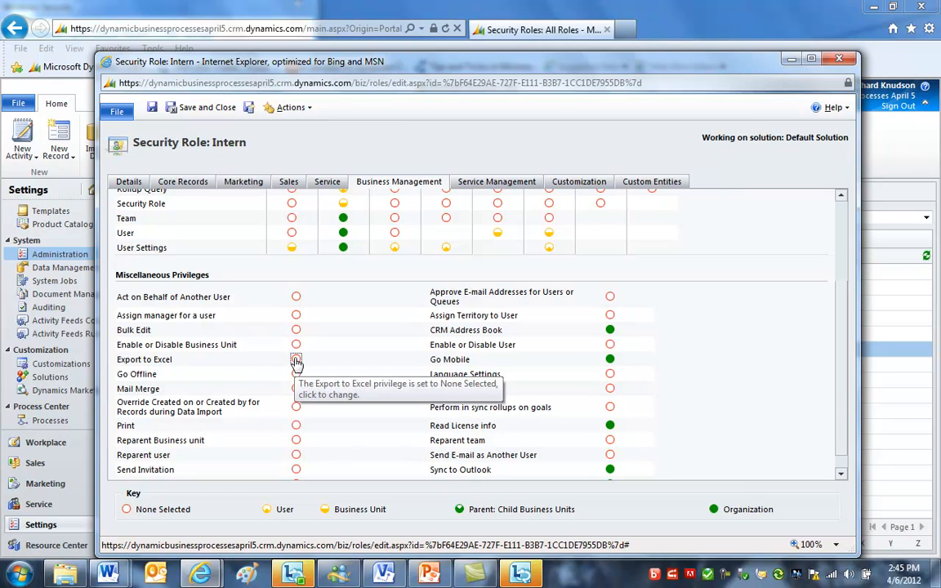
pyautogui.click(297, 331)
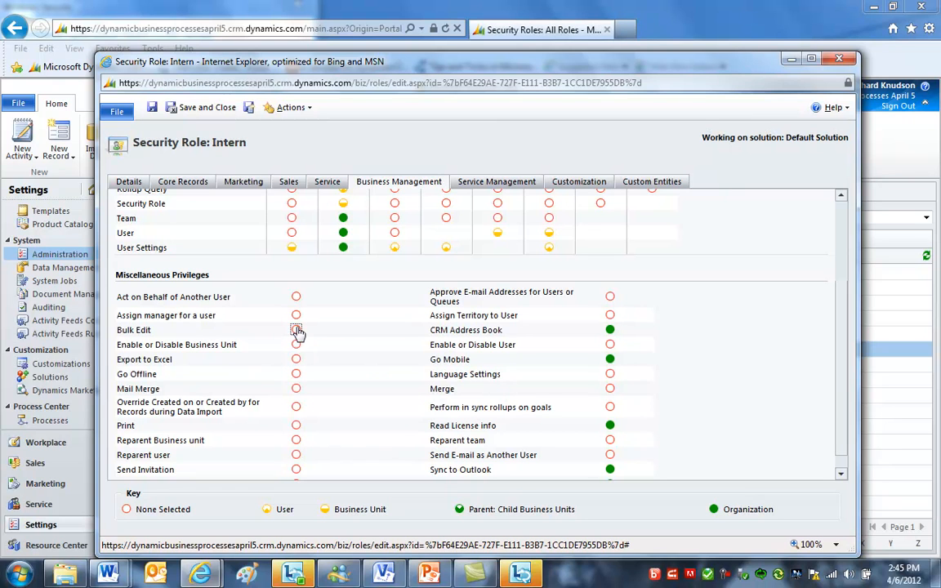
pyautogui.click(610, 361)
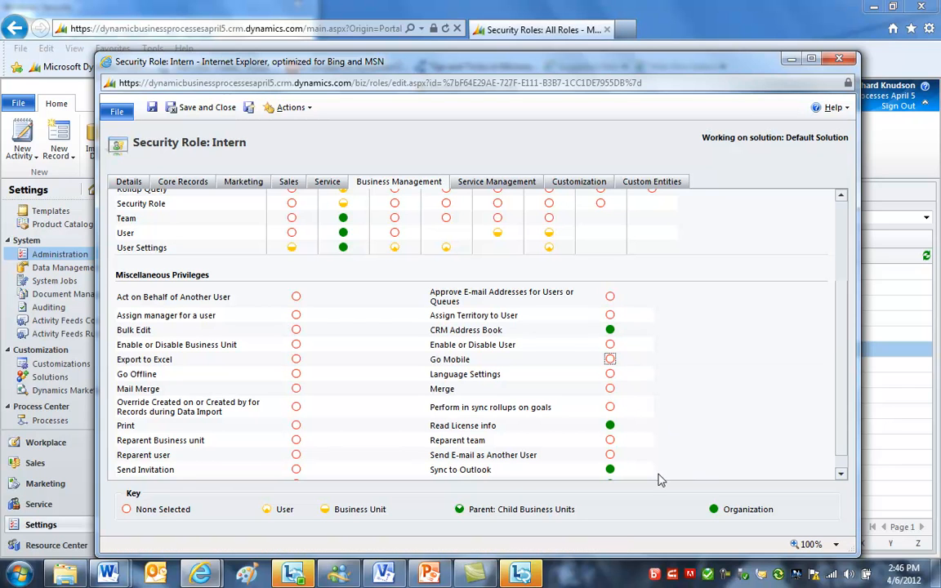
pyautogui.scroll(-1, 765, 407)
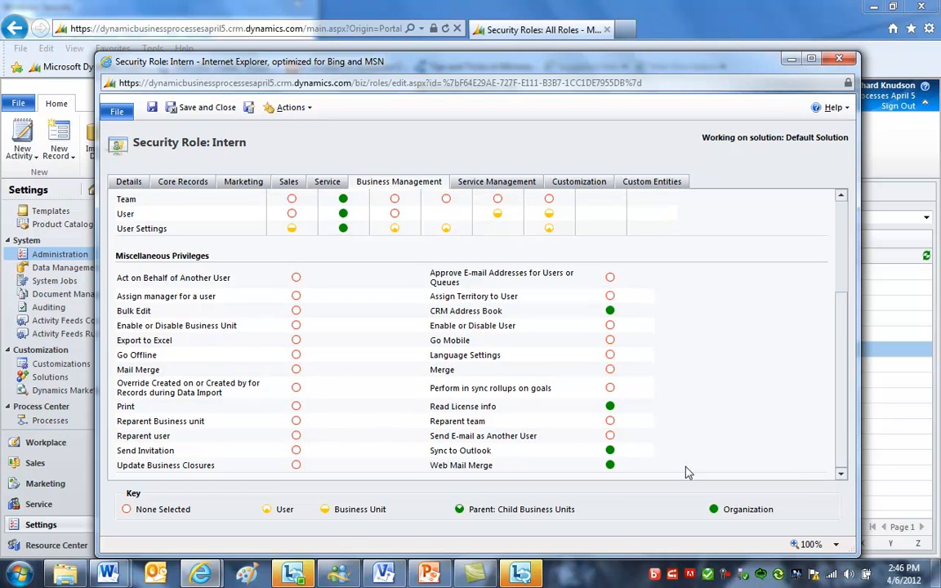
pyautogui.click(610, 451)
pyautogui.click(610, 465)
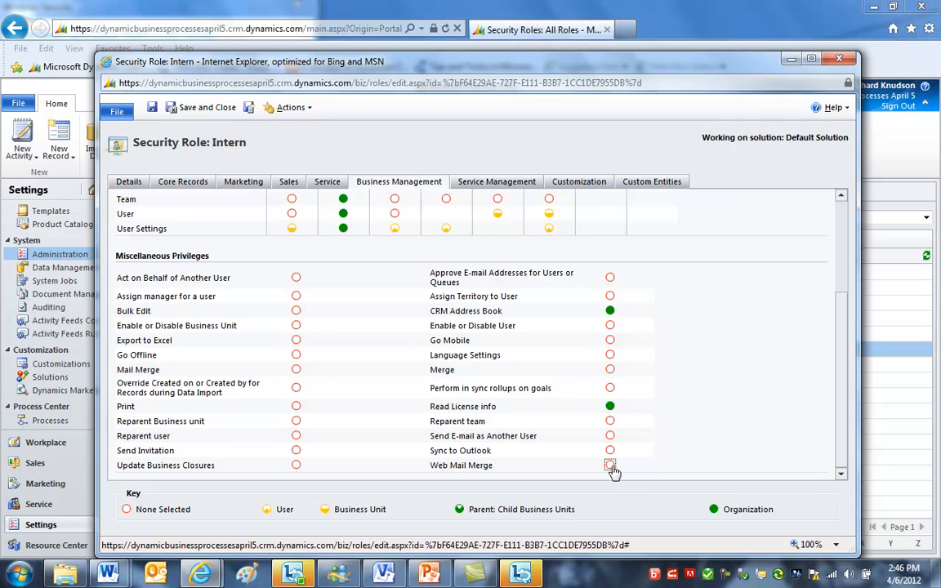
pyautogui.click(610, 406)
pyautogui.click(611, 406)
pyautogui.scroll(1, 846, 422)
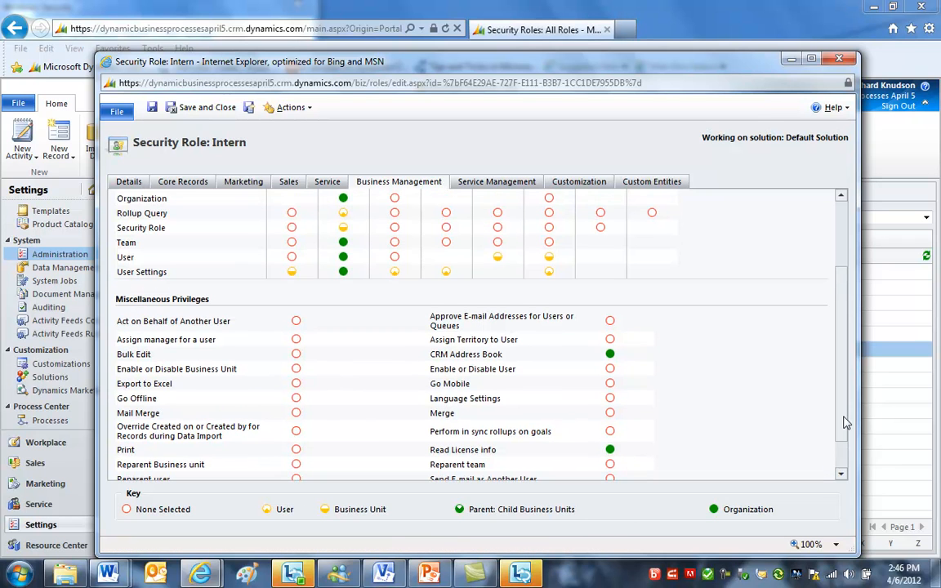
pyautogui.moveTo(845, 423); pyautogui.dragTo(856, 313)
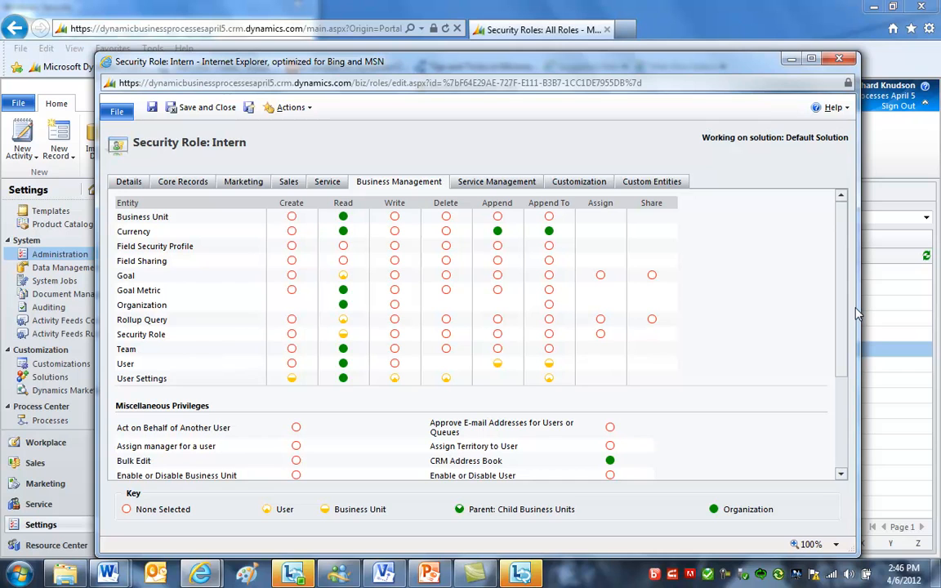
# - Remove all Campaign and Marketing List privileges from the Intern role's Marketing settings
pyautogui.click(242, 183)
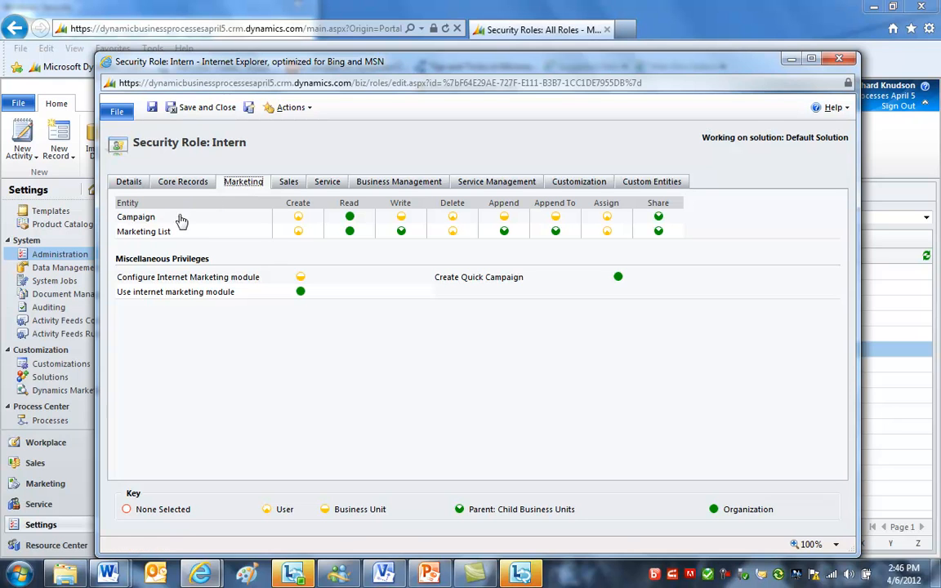
pyautogui.click(135, 218)
pyautogui.click(135, 218)
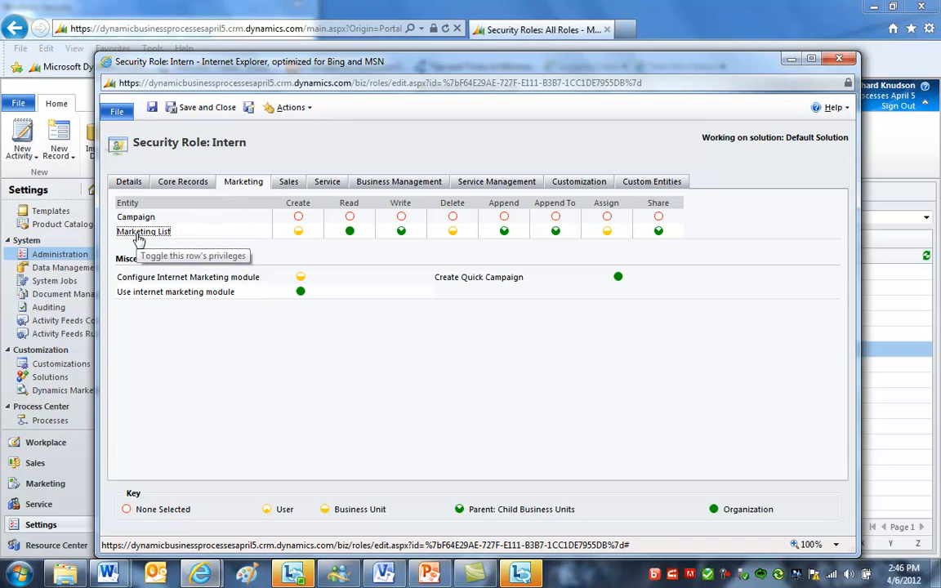
pyautogui.click(138, 233)
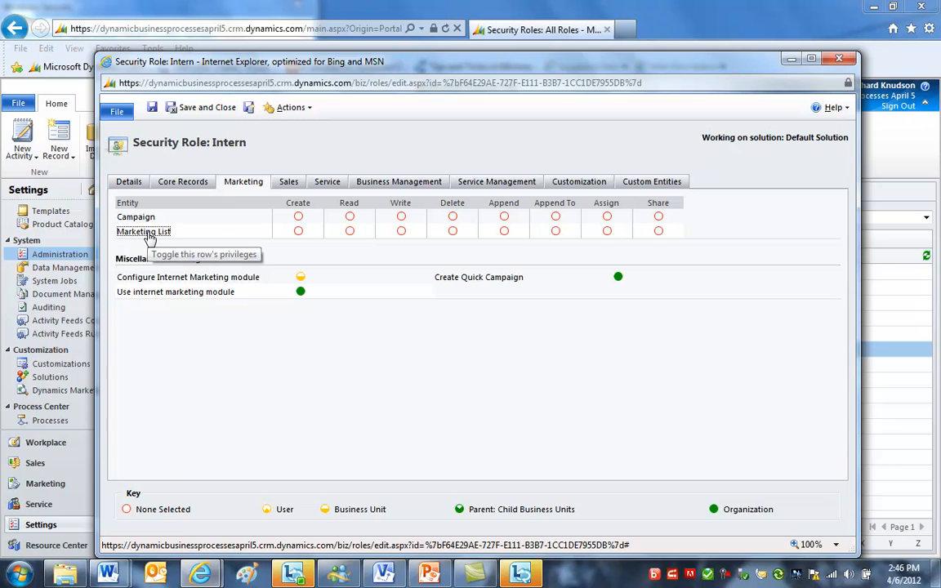
# - Remove all Article, Article Template, Case, Contract and Contract Template privileges from the Intern role's Service settings
pyautogui.click(287, 183)
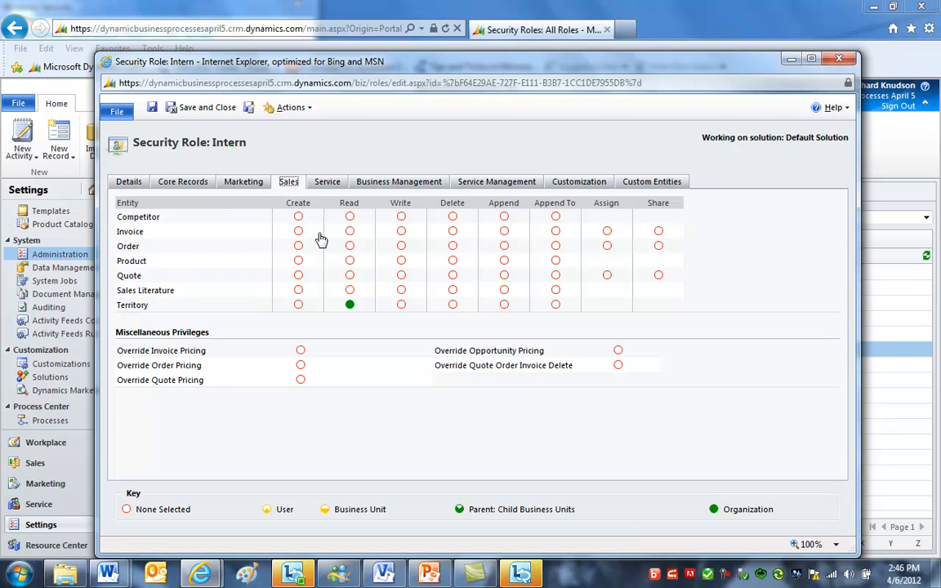
pyautogui.click(328, 182)
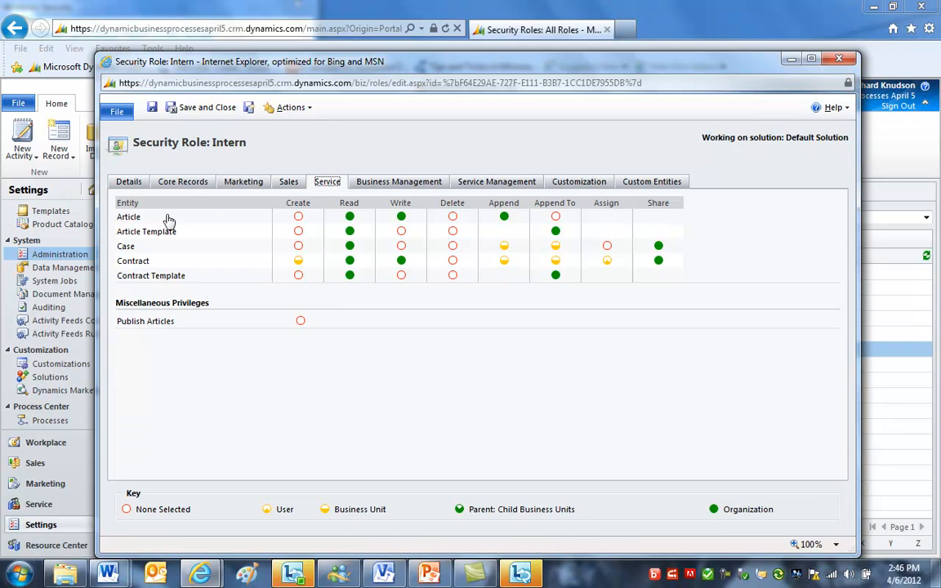
pyautogui.click(128, 233)
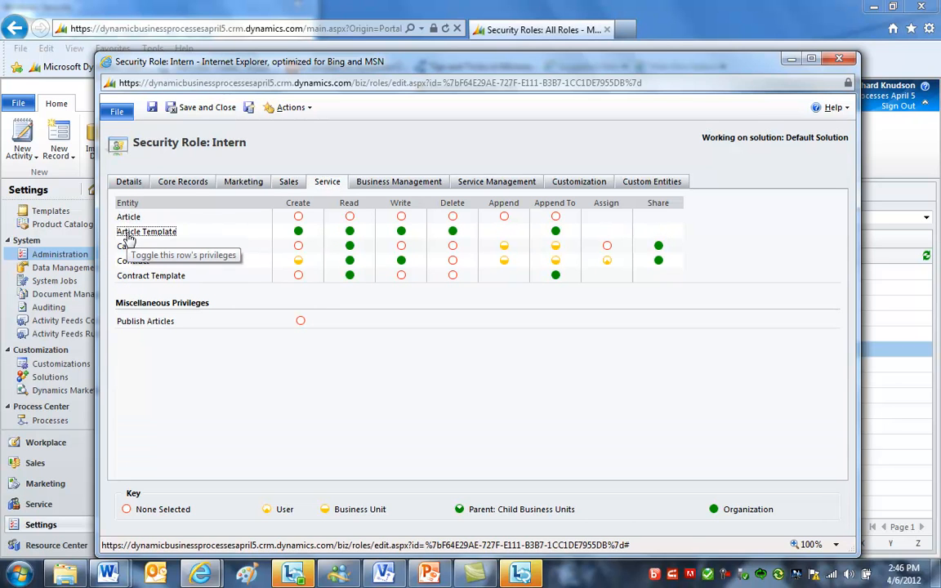
pyautogui.click(128, 236)
pyautogui.click(126, 247)
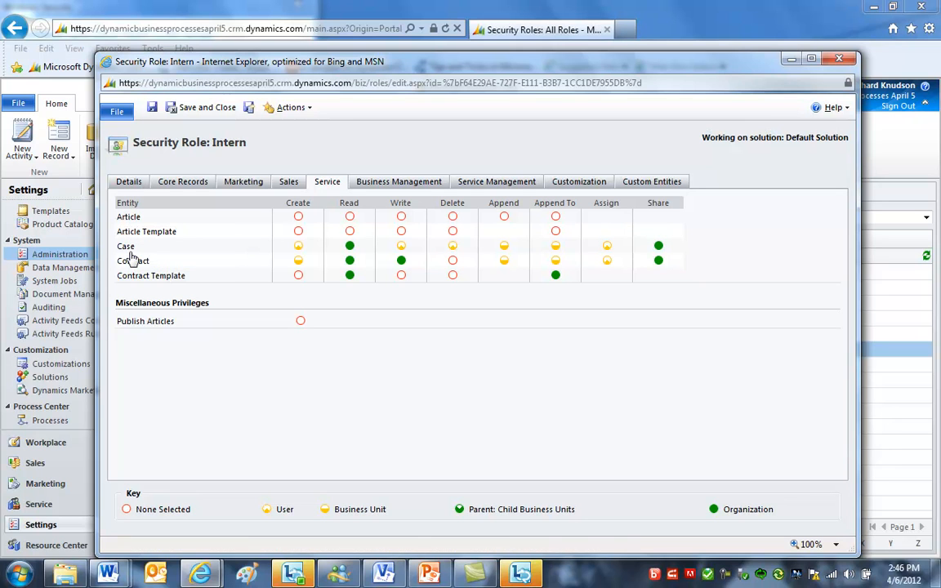
pyautogui.click(128, 252)
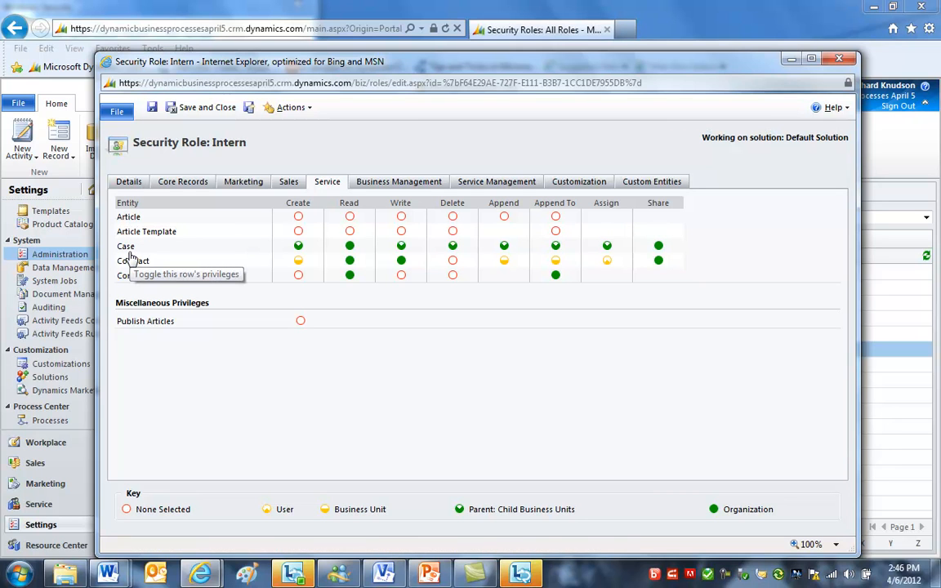
pyautogui.click(129, 254)
pyautogui.click(133, 262)
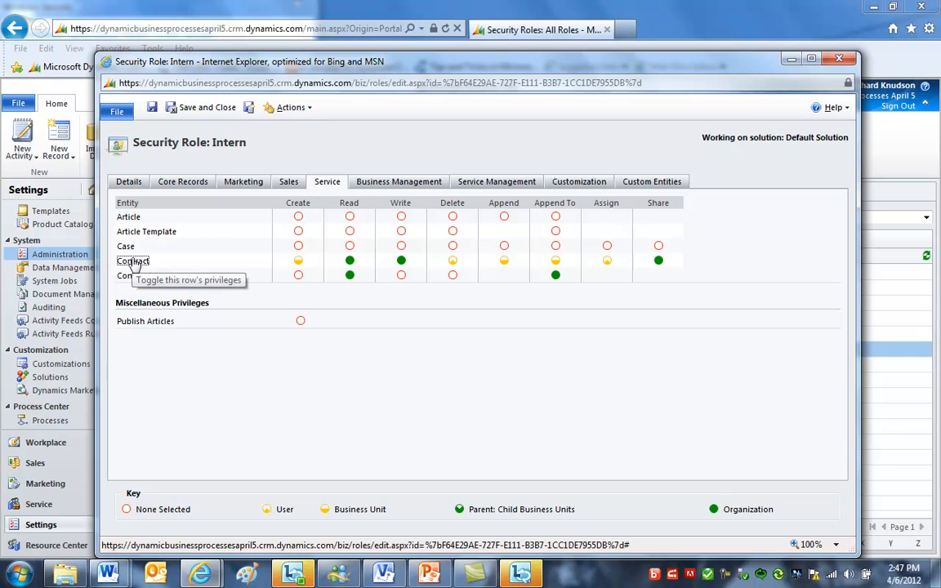
pyautogui.click(134, 263)
pyautogui.click(133, 264)
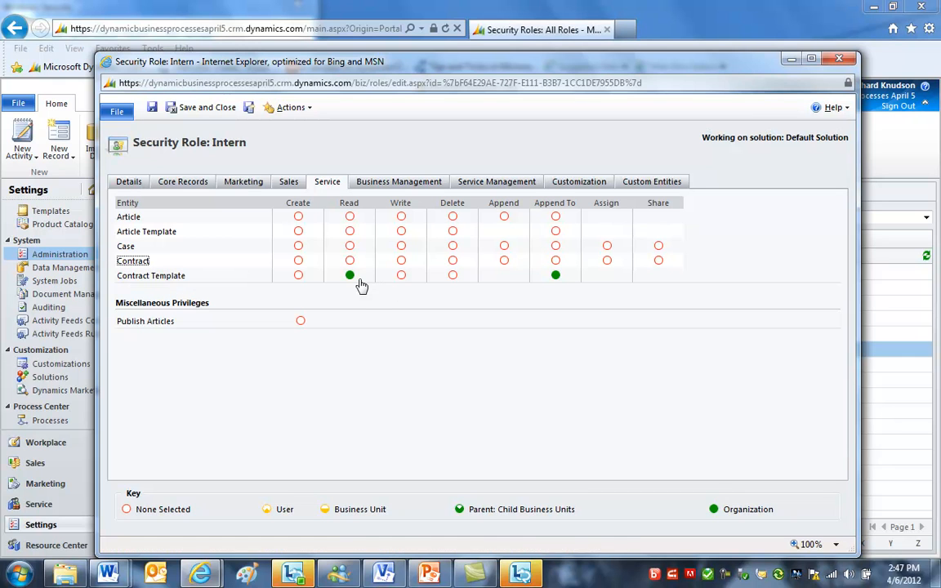
pyautogui.click(350, 277)
pyautogui.click(557, 278)
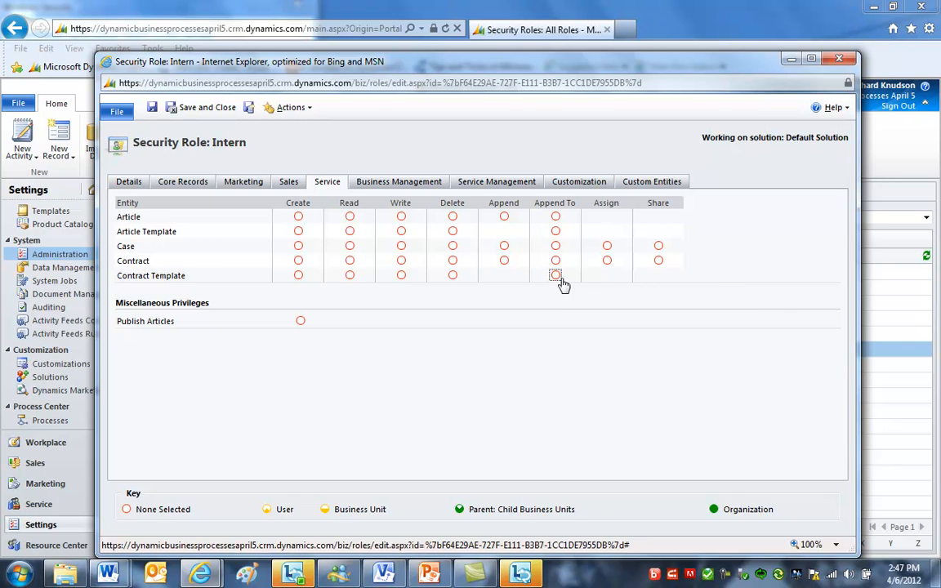
# - Clear Calendar and Facility/Equipment privileges and grant organization-wide Service privileges in the Intern role's Service Management settings
pyautogui.click(489, 183)
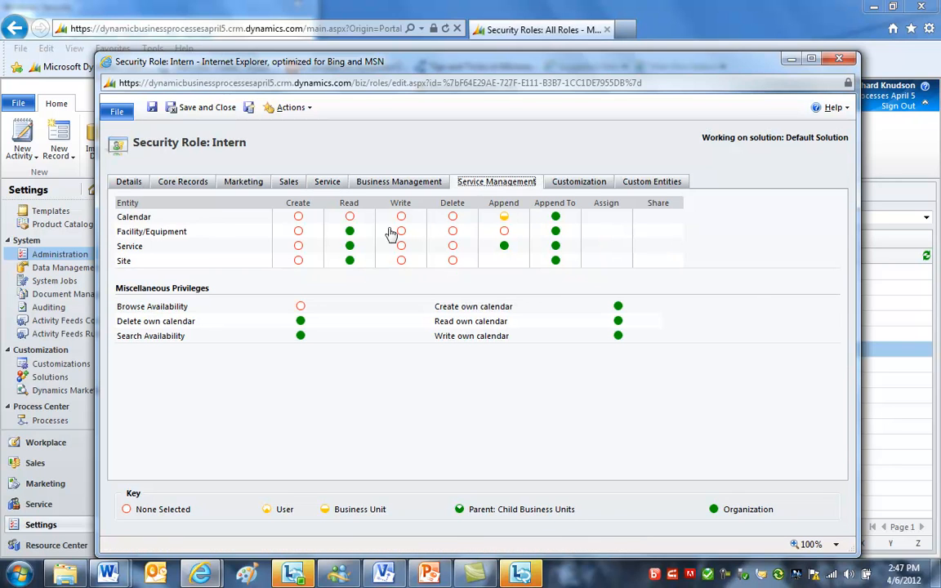
pyautogui.click(139, 233)
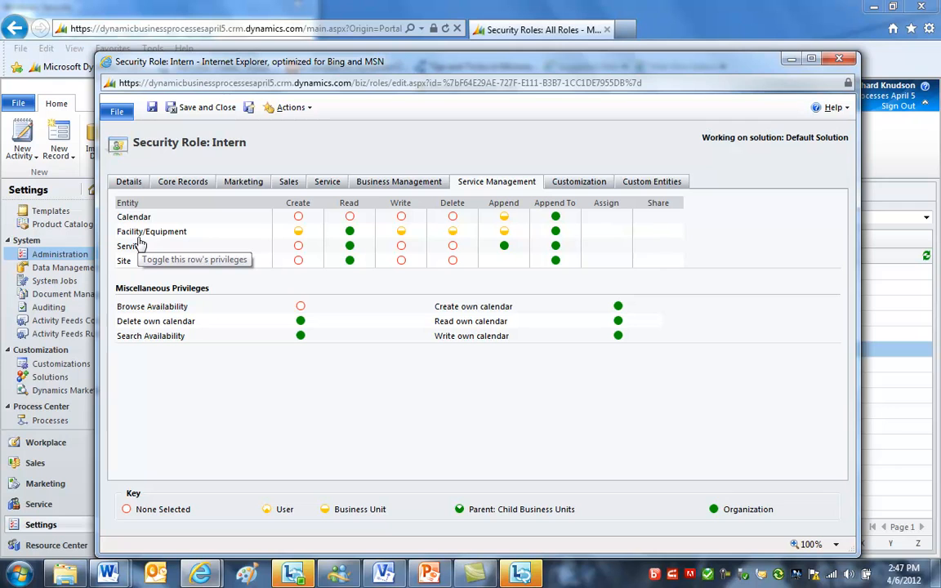
pyautogui.click(140, 238)
pyautogui.click(505, 217)
pyautogui.click(555, 218)
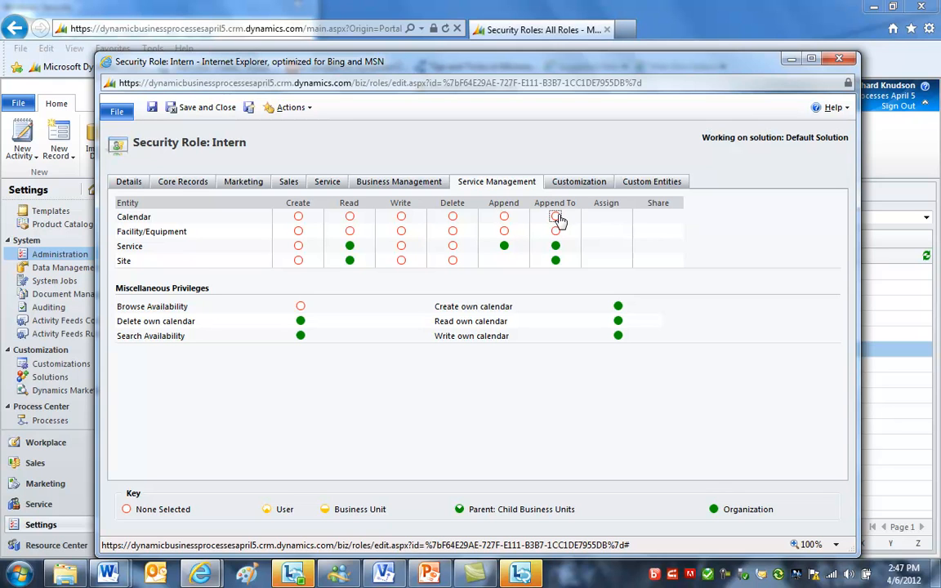
pyautogui.click(130, 248)
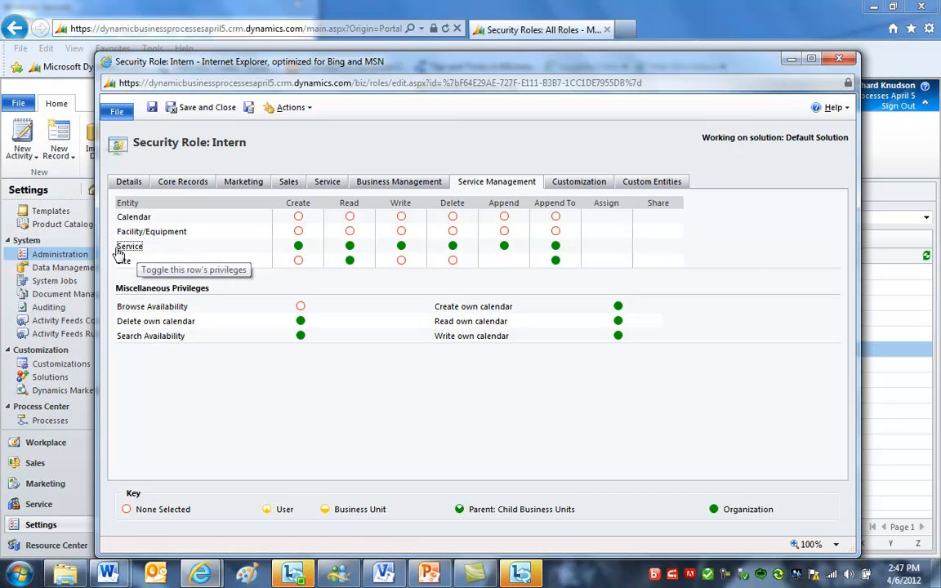
# - Clear all Service and Site privileges in the Intern role's Service Management settings, then save and close the role
pyautogui.click(130, 248)
pyautogui.click(123, 262)
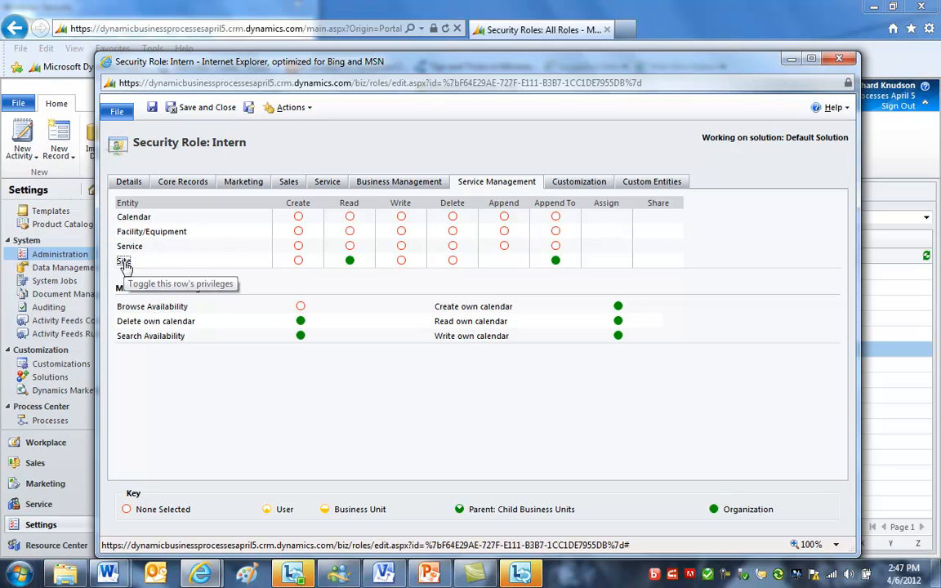
pyautogui.click(124, 262)
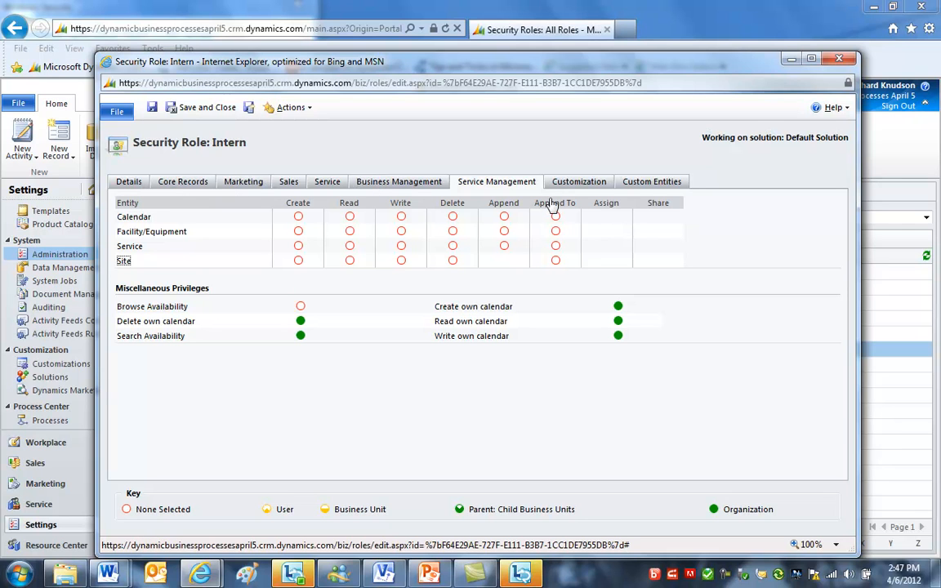
pyautogui.click(201, 113)
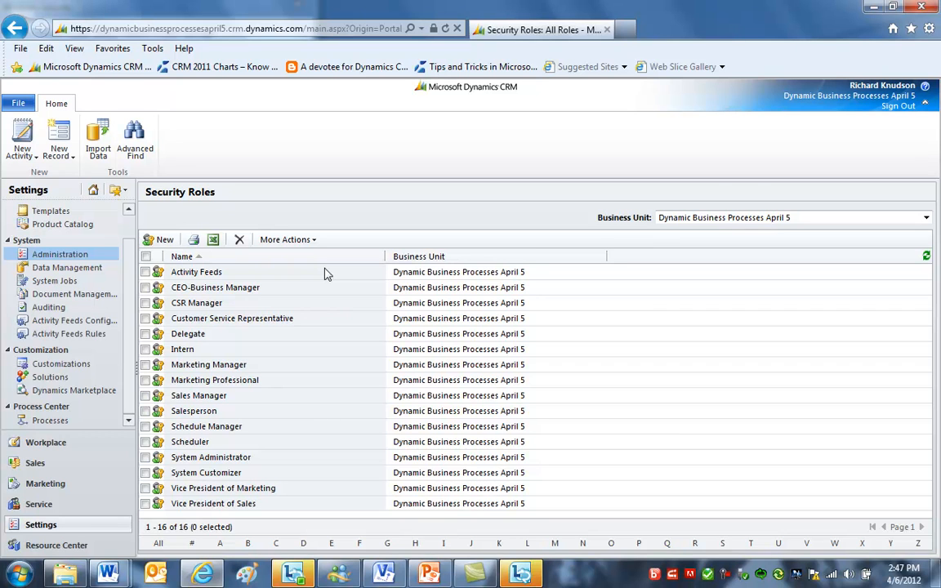
# - Sign out and sign back in with the other user's Windows Live ID and password
pyautogui.click(896, 111)
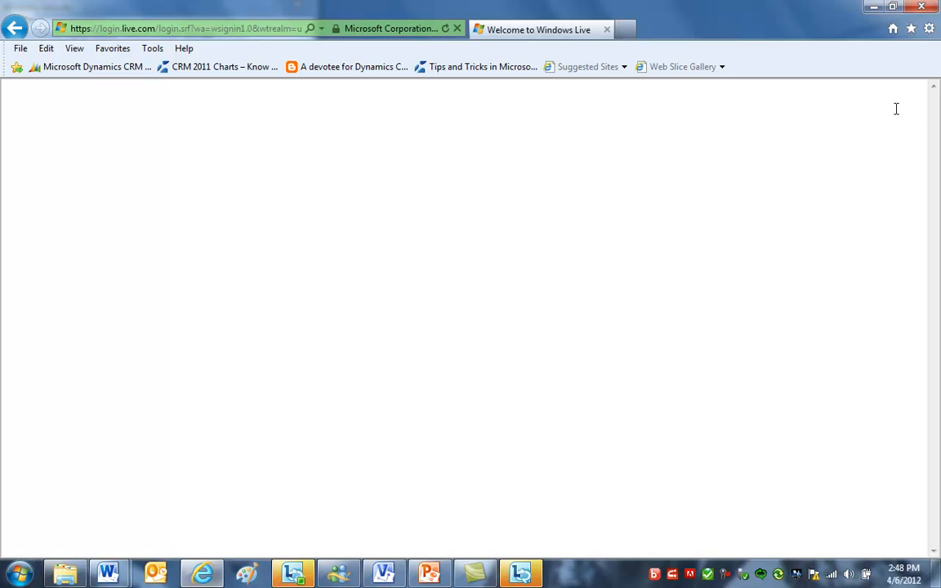
pyautogui.write('e')
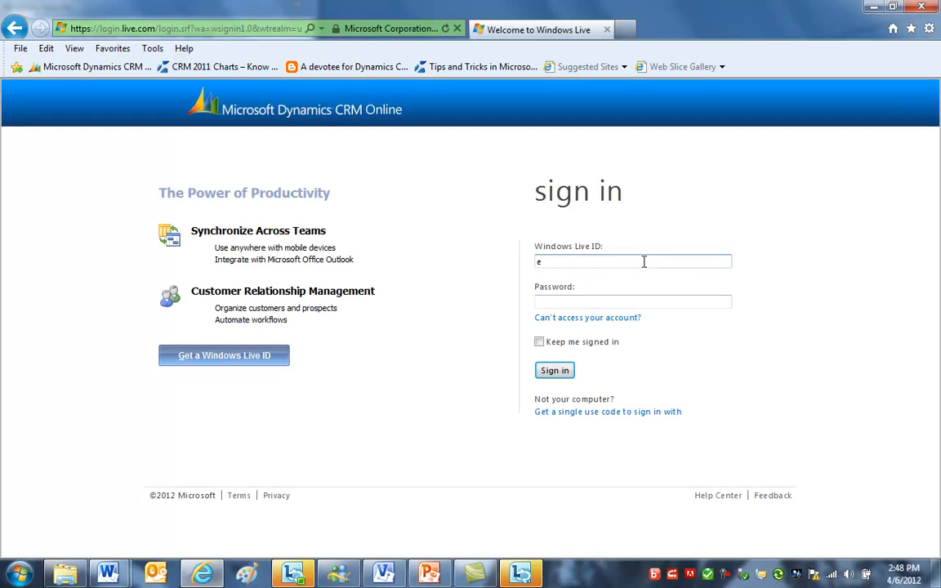
pyautogui.press('BackSpace')
pyautogui.write('r')
pyautogui.press('Down')
pyautogui.press('Tab')
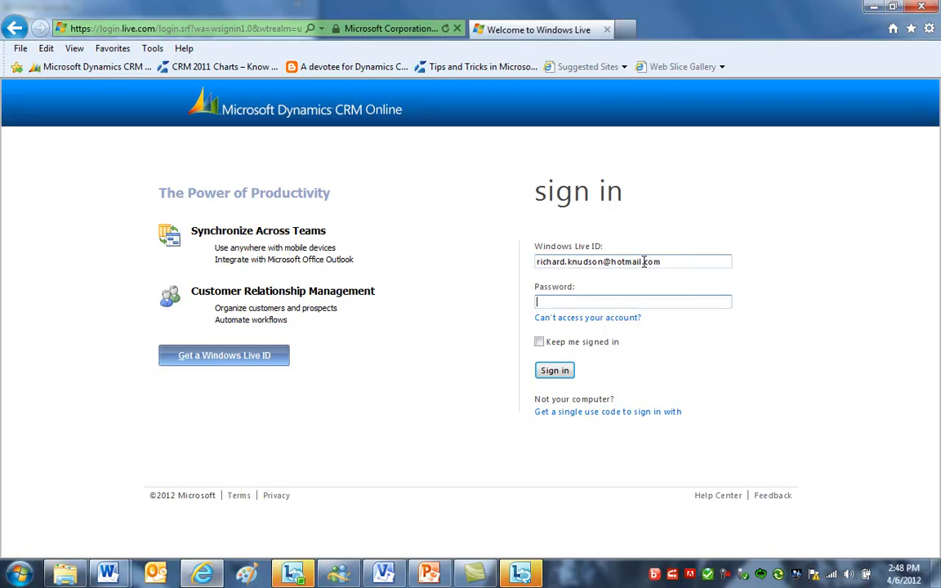
pyautogui.write('••••••••')
pyautogui.click(543, 374)
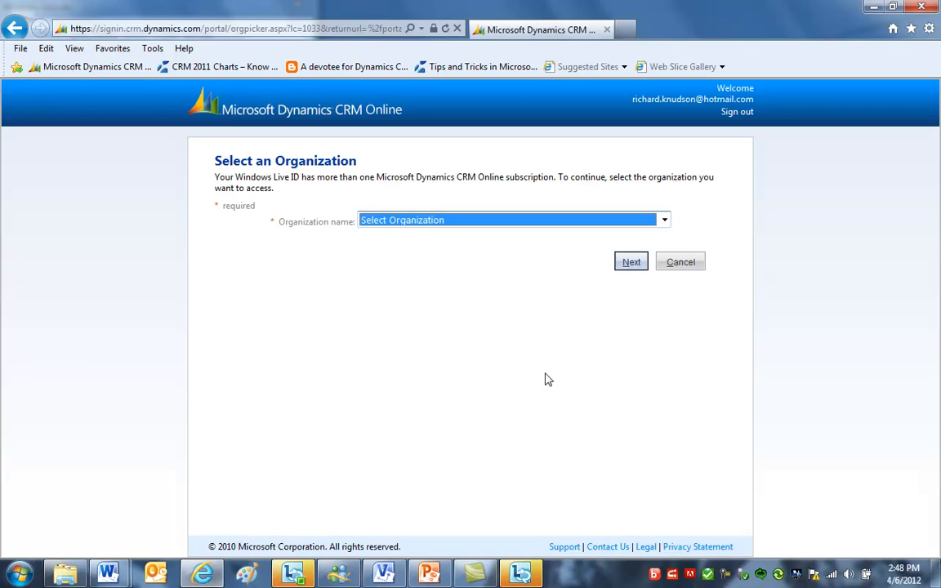
# - Choose the Dynamic Business Processes April 5 organization and continue into CRM
pyautogui.click(421, 222)
pyautogui.click(417, 270)
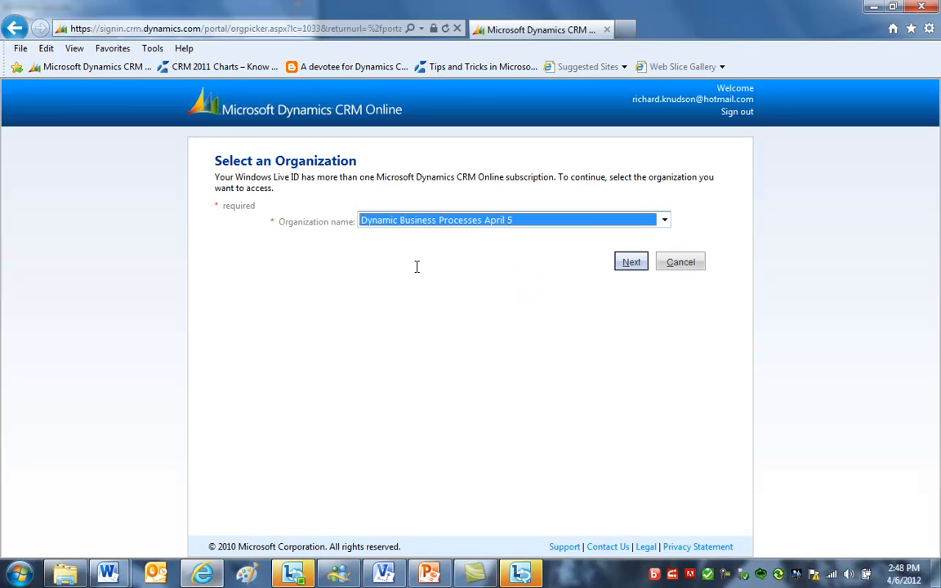
pyautogui.click(627, 263)
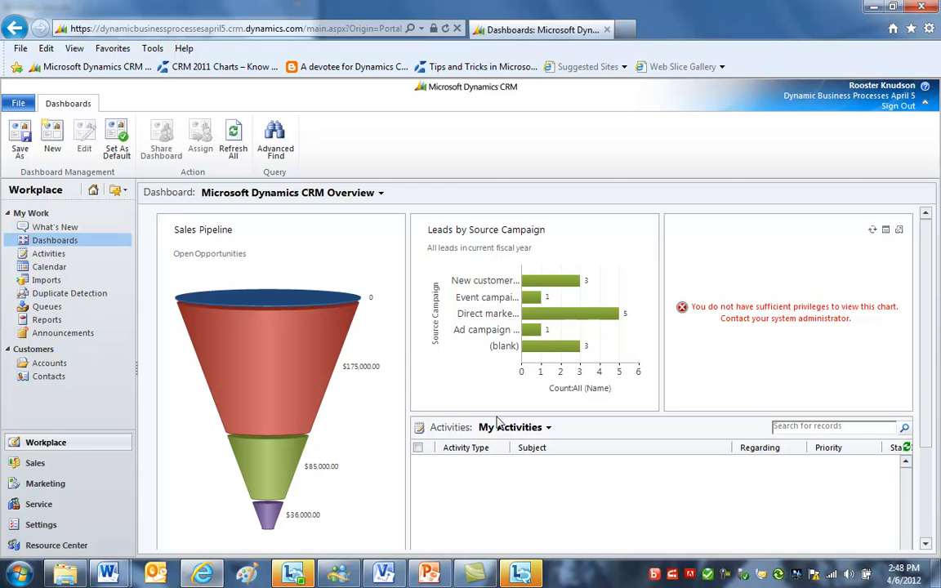
# - Browse the Sales, Marketing and Service areas to check what this user can access
pyautogui.click(35, 464)
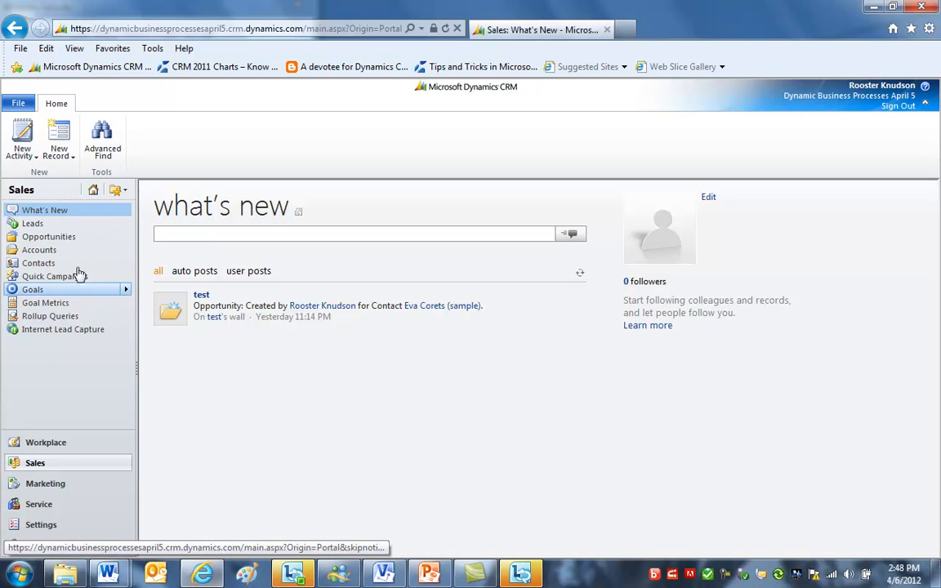
pyautogui.click(59, 483)
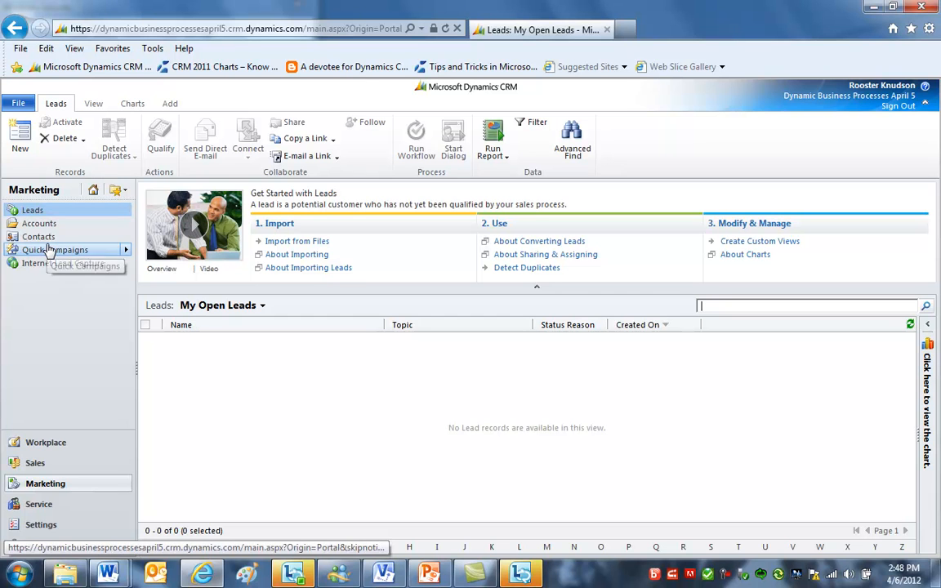
pyautogui.click(47, 505)
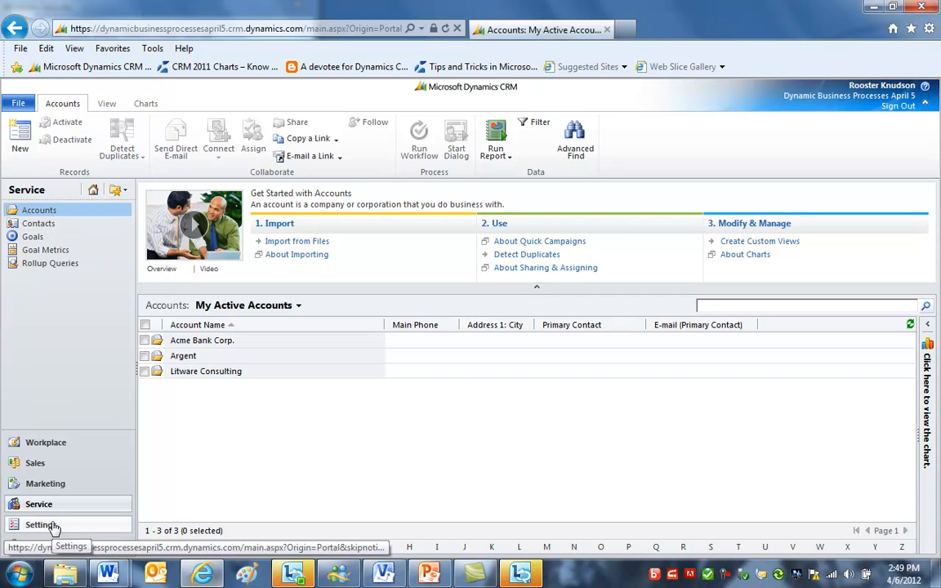
pyautogui.click(51, 464)
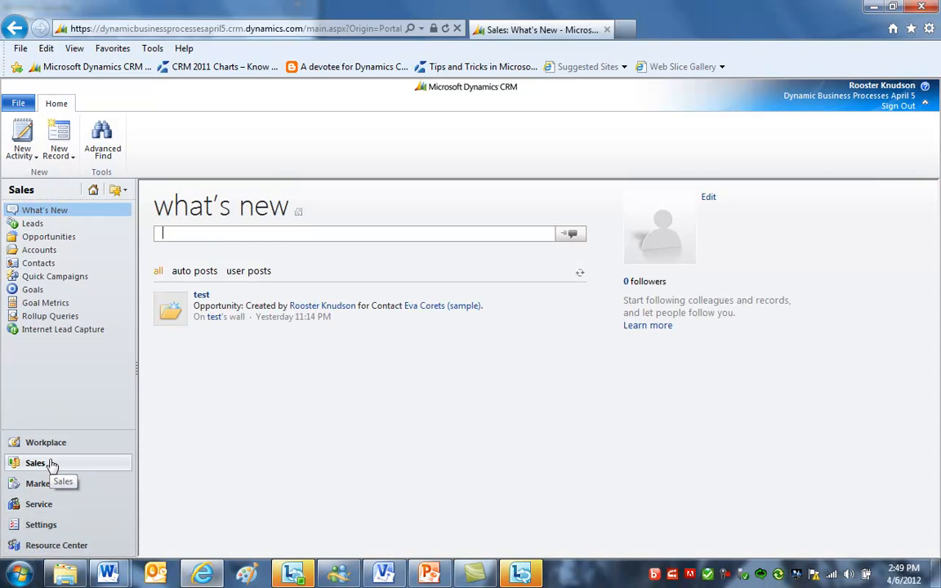
pyautogui.click(33, 226)
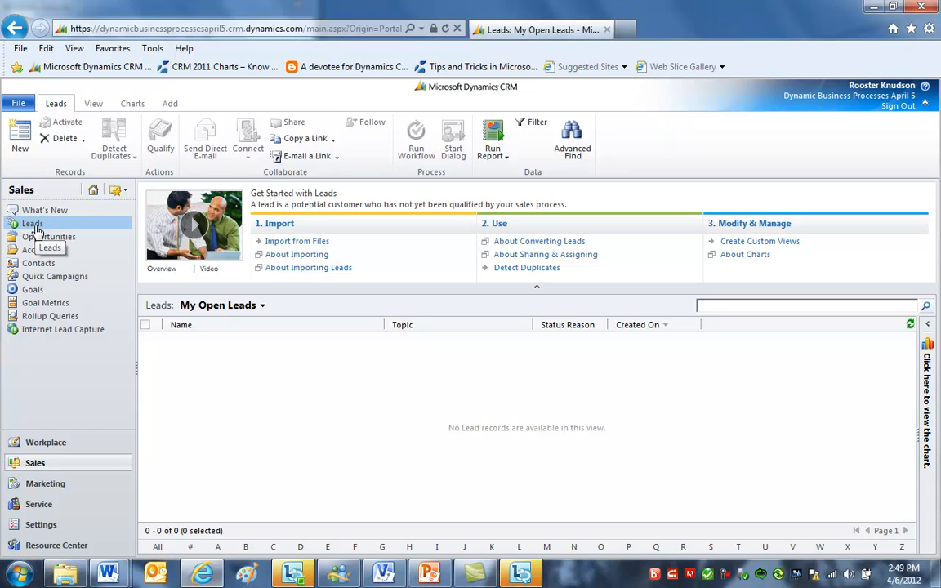
# - Open personal options and set Advanced Find mode to Detailed and time zone to (GMT-06:00) Central Time (US & Canada)
pyautogui.click(18, 103)
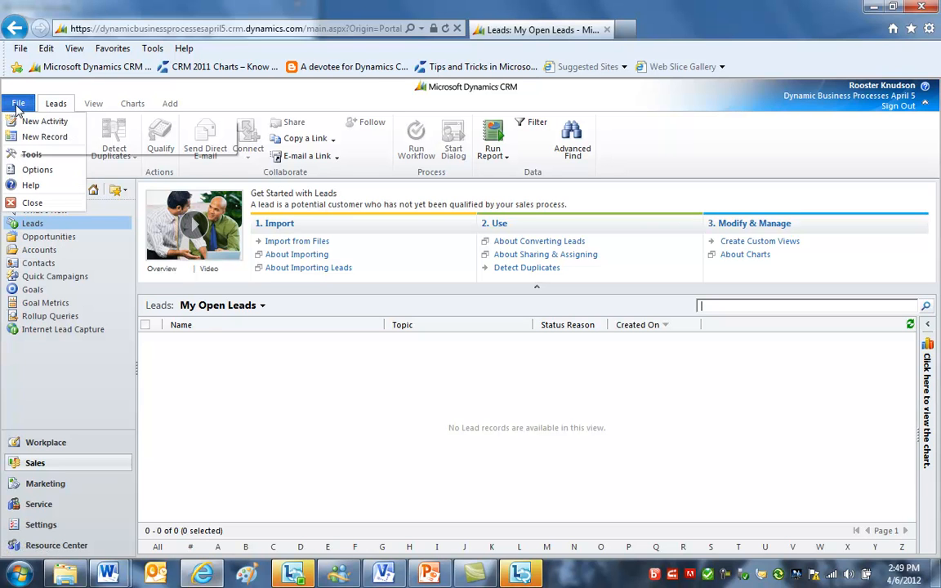
pyautogui.click(38, 170)
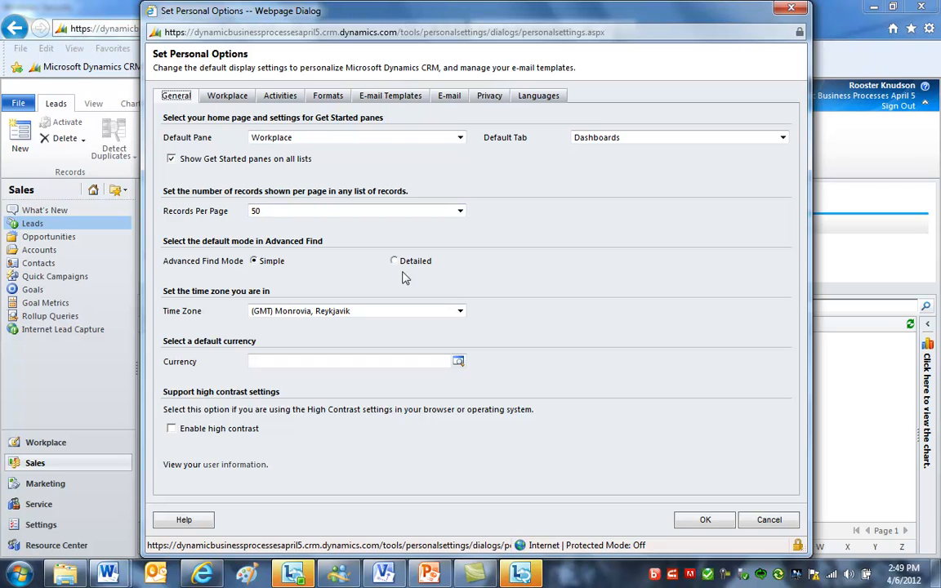
pyautogui.click(395, 261)
pyautogui.click(380, 311)
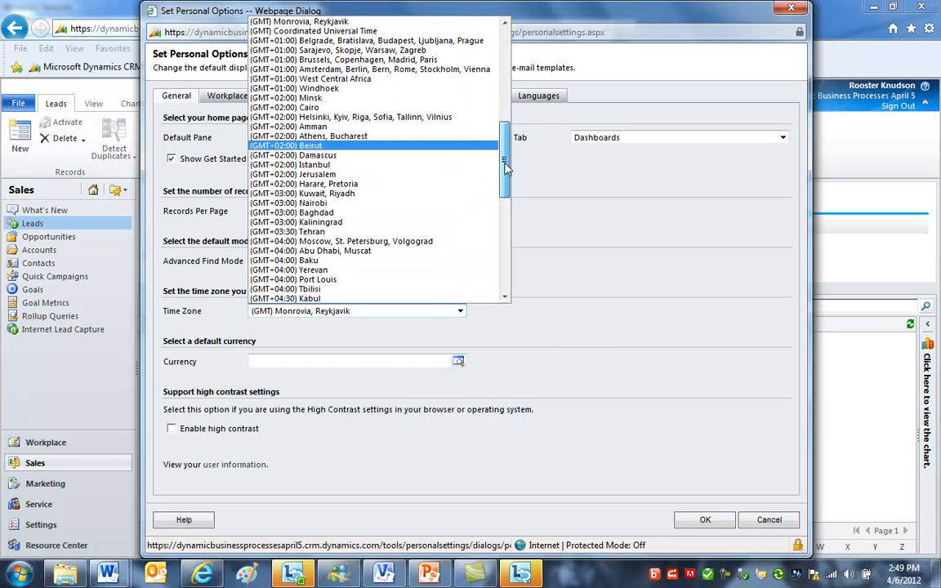
pyautogui.moveTo(504, 157); pyautogui.dragTo(504, 62)
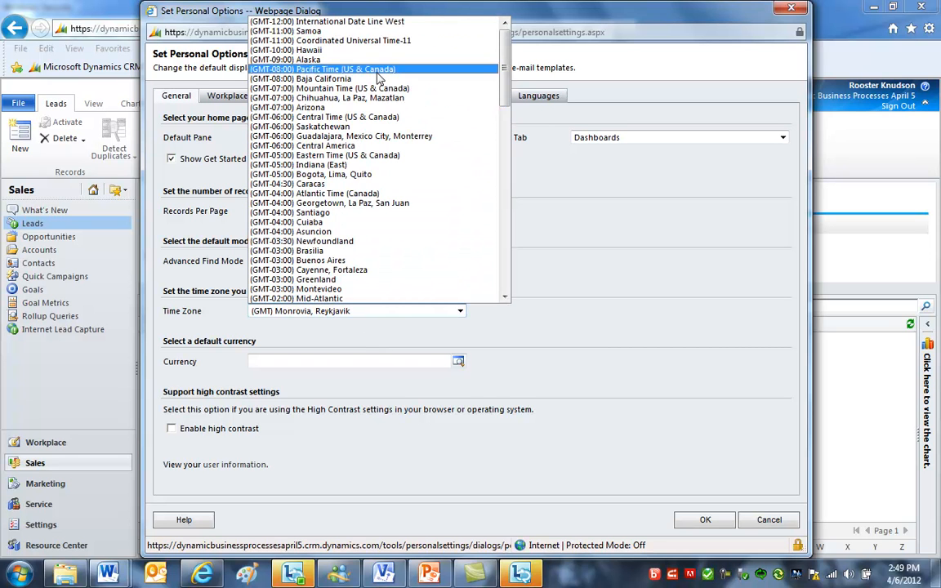
pyautogui.click(358, 116)
pyautogui.click(297, 143)
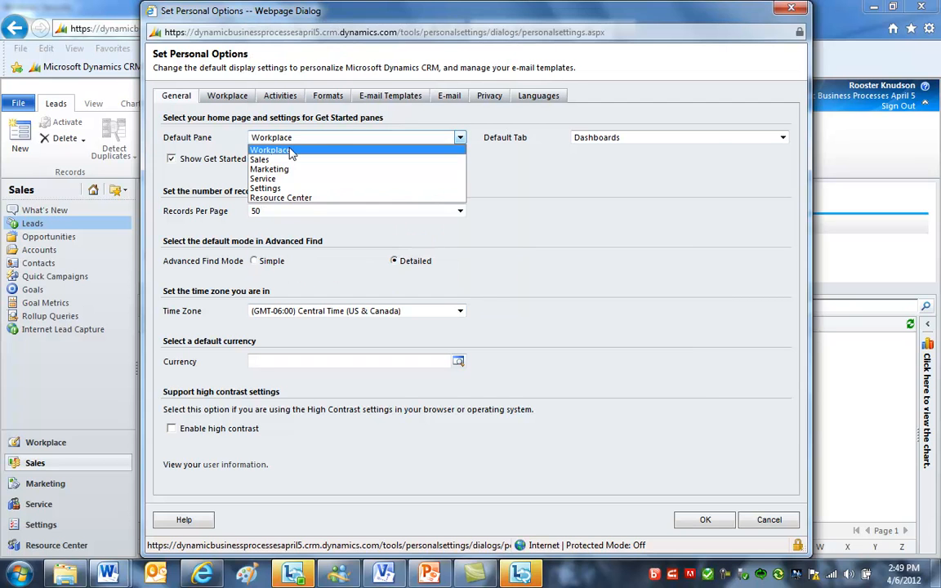
# - Hide Get Started panes on all lists, set records per page to 250, and save the personal options
pyautogui.click(292, 141)
pyautogui.click(171, 159)
pyautogui.click(351, 211)
pyautogui.click(301, 264)
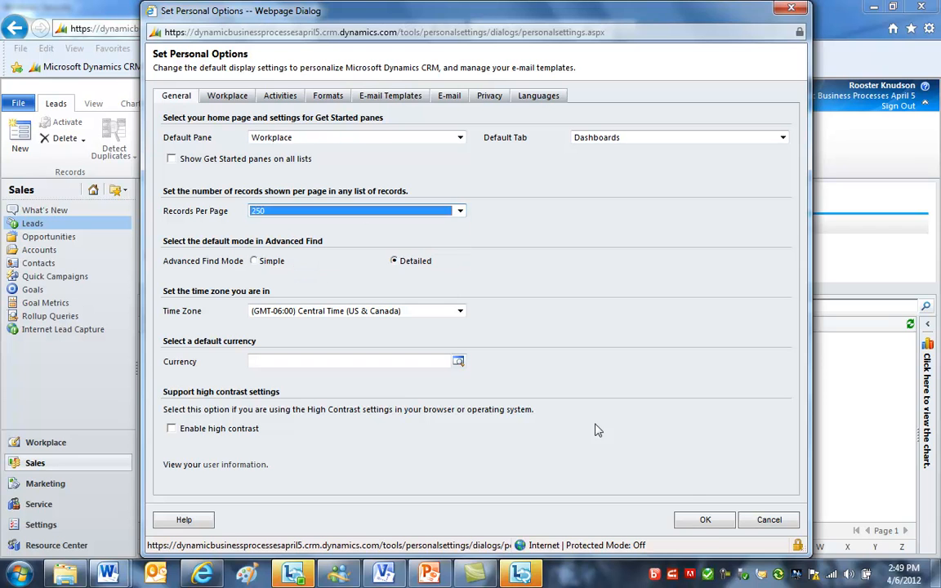
pyautogui.click(704, 520)
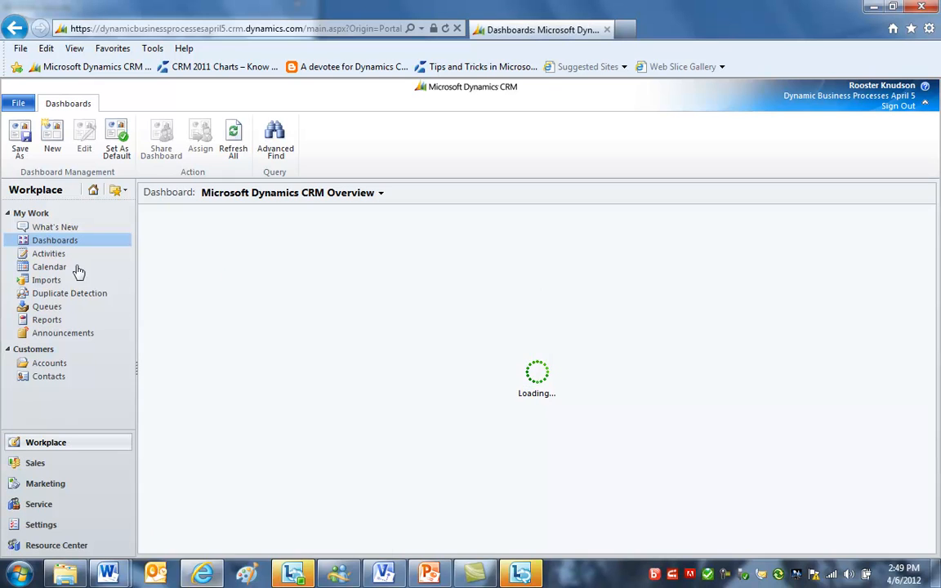
# - Open Sales leads and switch the view to All Leads
pyautogui.click(43, 465)
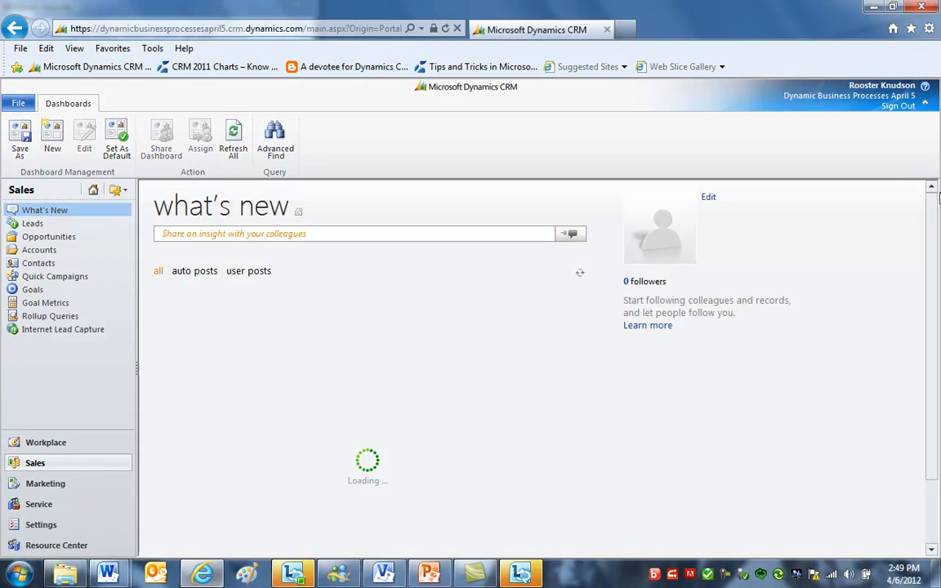
pyautogui.click(31, 225)
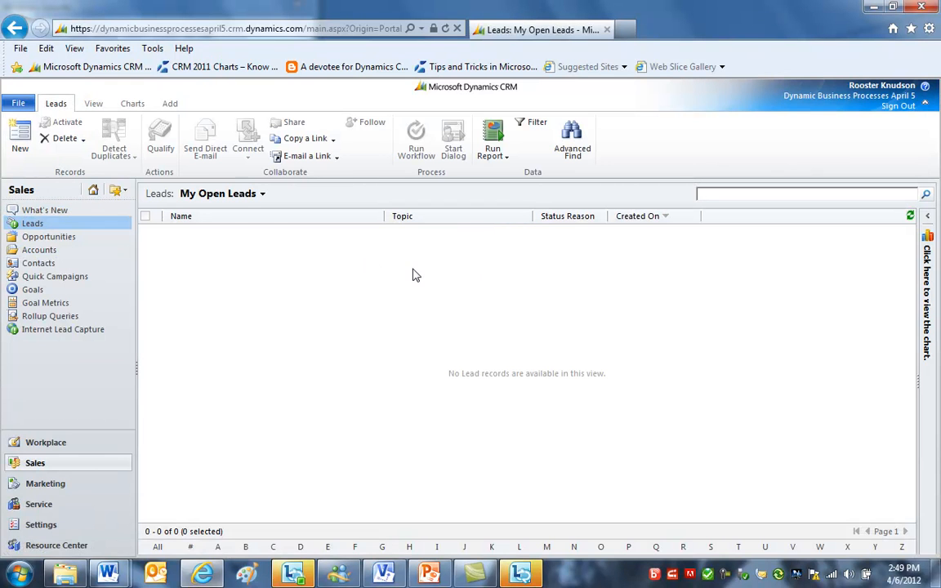
pyautogui.click(239, 195)
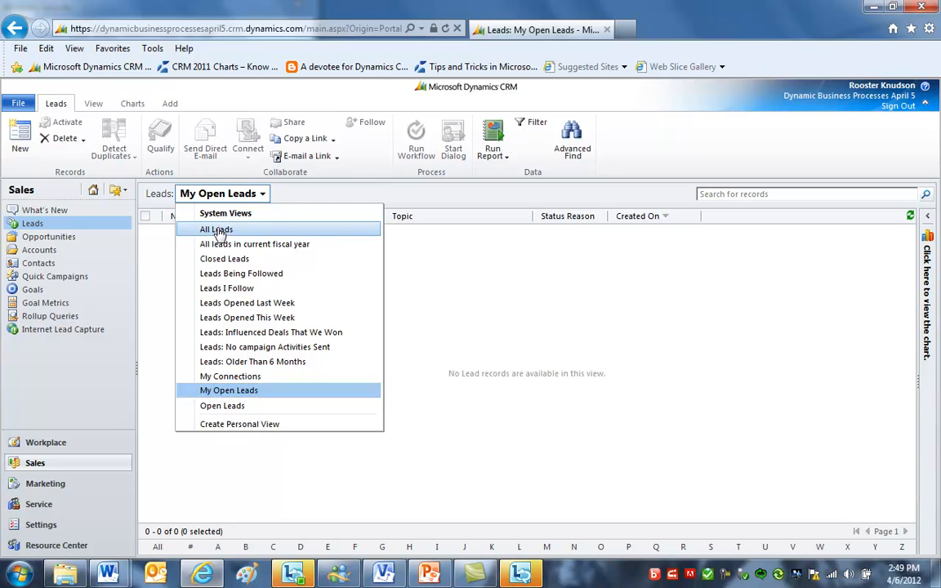
pyautogui.click(219, 231)
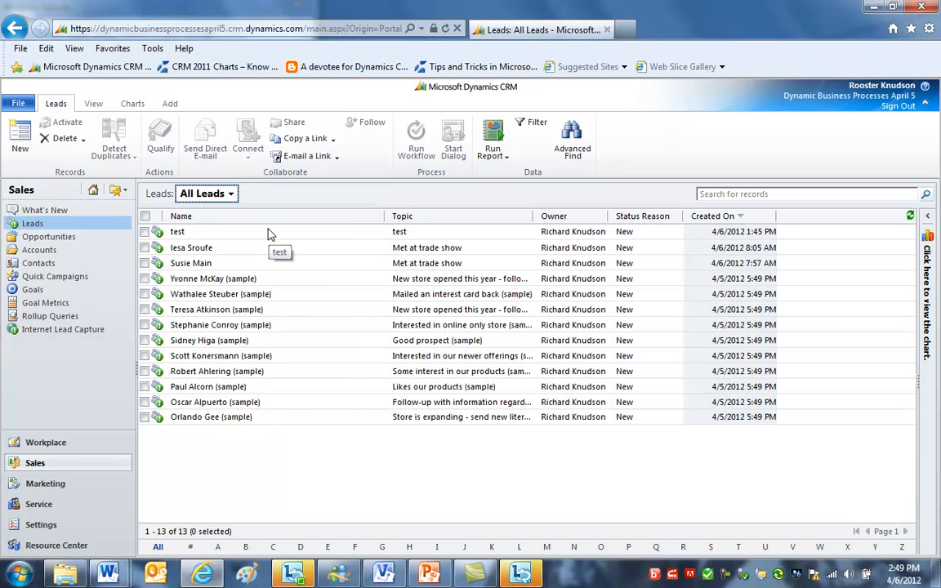
# - Try to delete the three most recently created leads, including the test lead
pyautogui.click(201, 233)
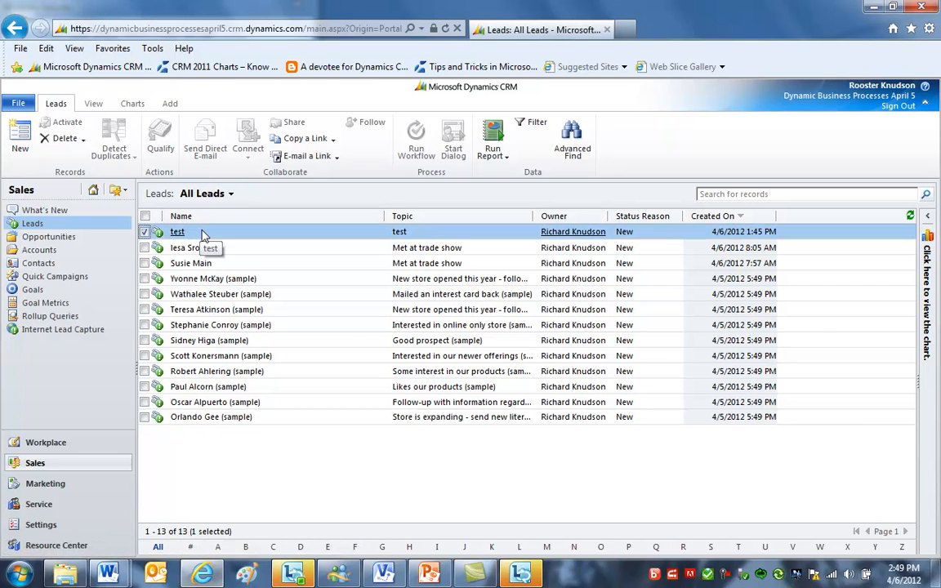
pyautogui.keyDown('shift'); pyautogui.click(231, 268); pyautogui.keyUp('shift')
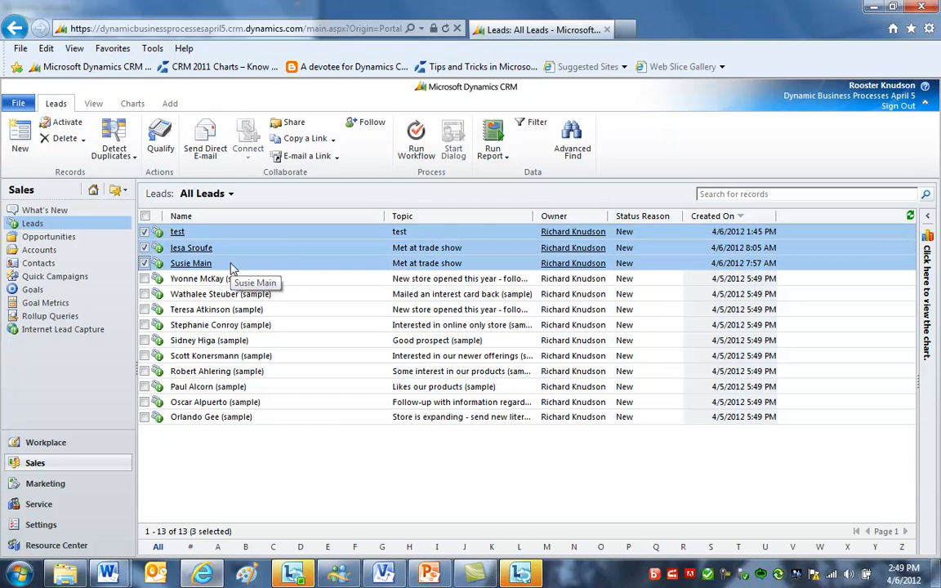
pyautogui.click(60, 137)
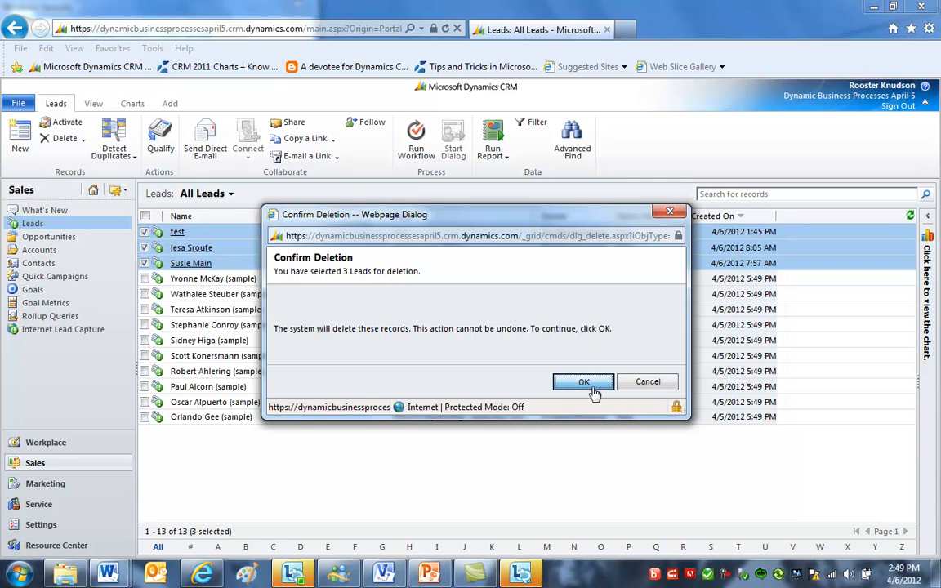
pyautogui.click(586, 384)
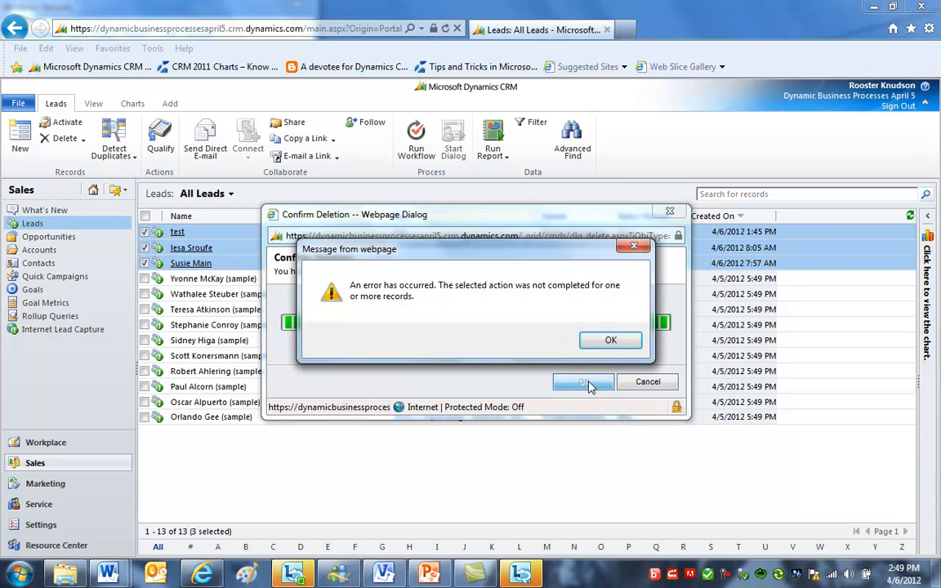
pyautogui.click(611, 340)
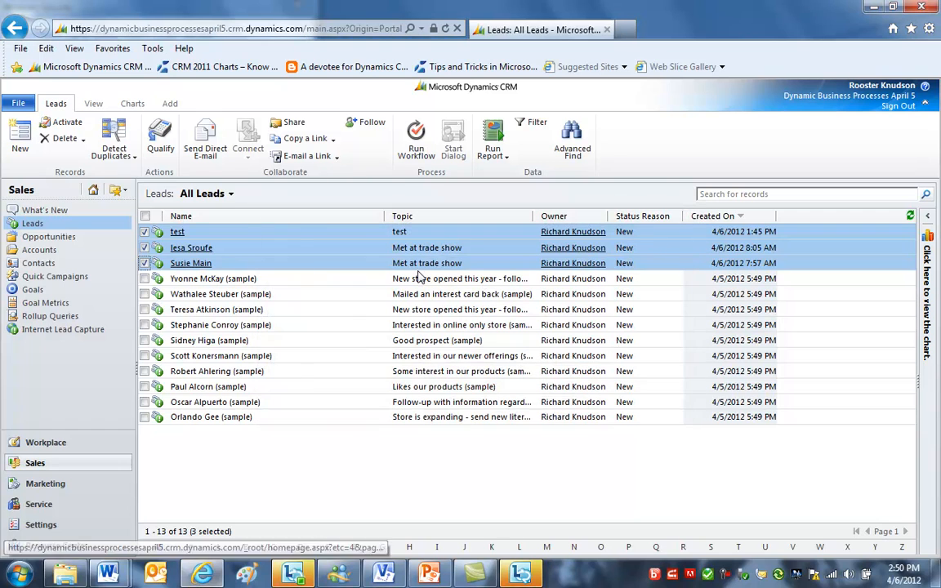
# - Start a new lead and enter the topic 'met at tradeshow'
pyautogui.click(296, 231)
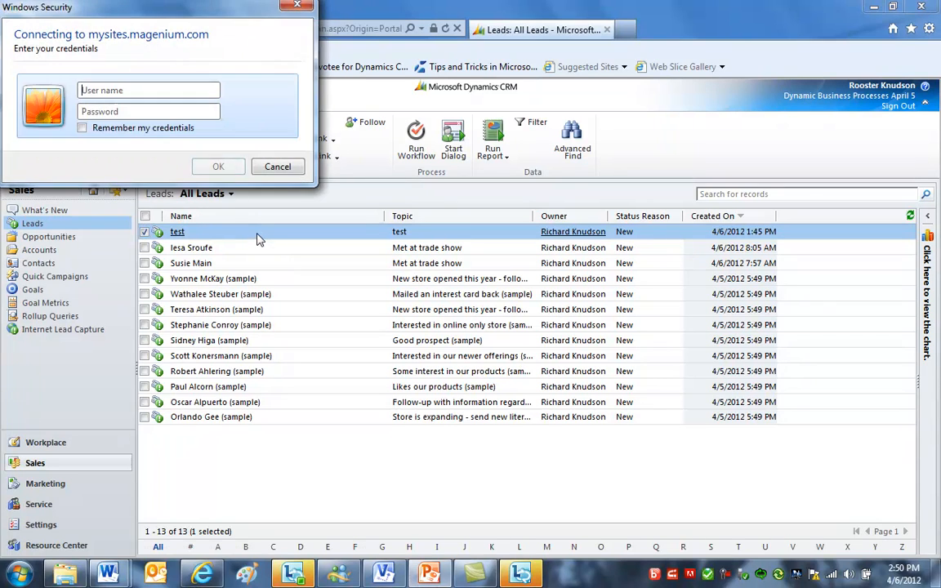
pyautogui.click(294, 6)
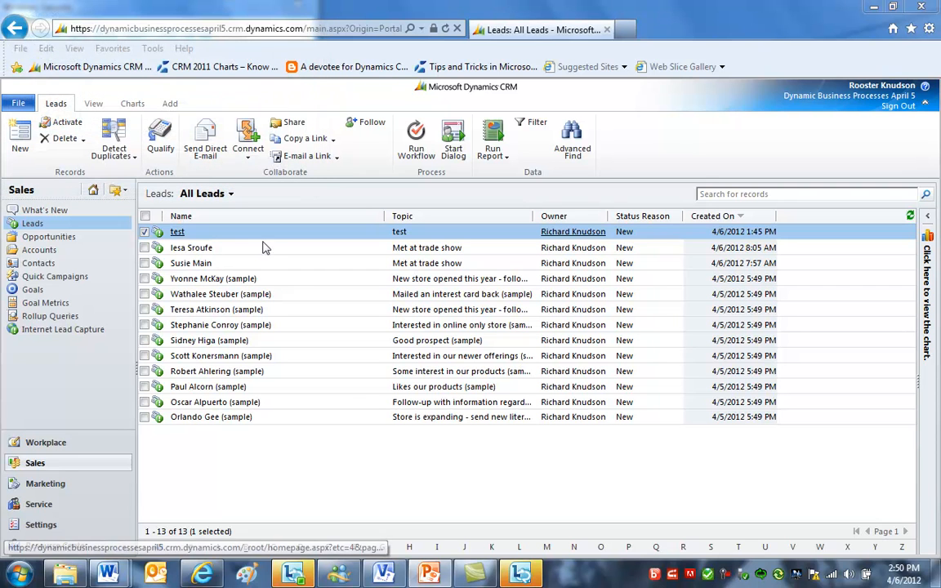
pyautogui.click(24, 129)
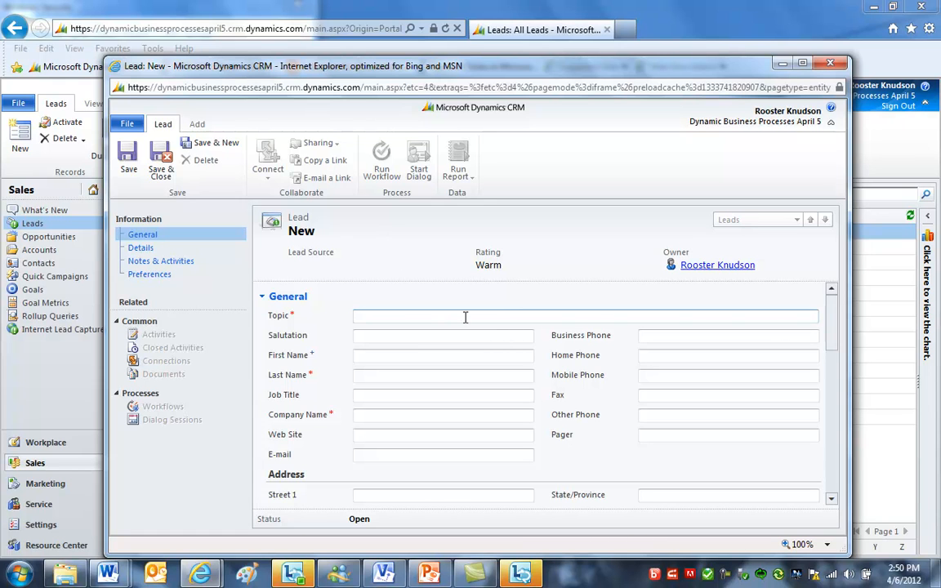
pyautogui.write('met at tradeshow')
pyautogui.press('Tab')
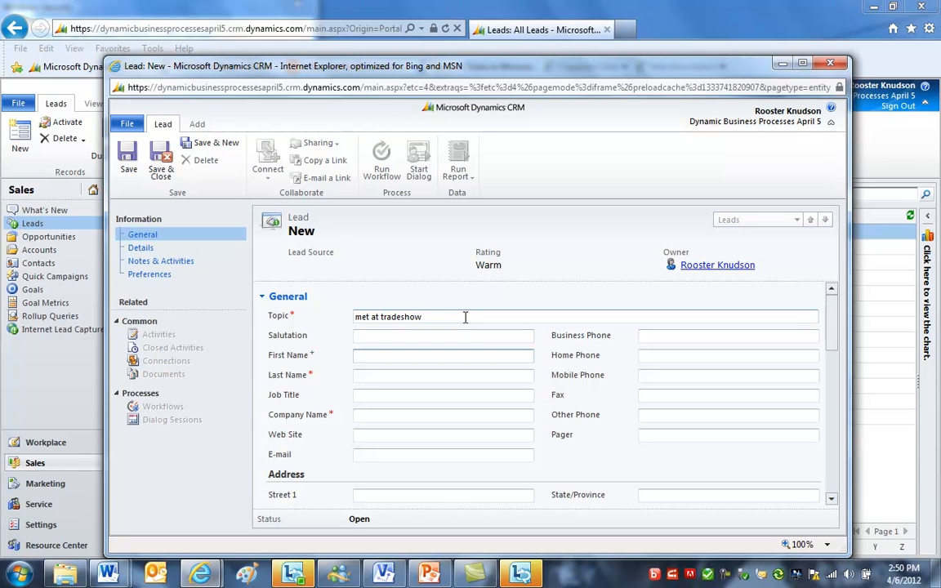
pyautogui.press('Tab')
pyautogui.press('Tab')
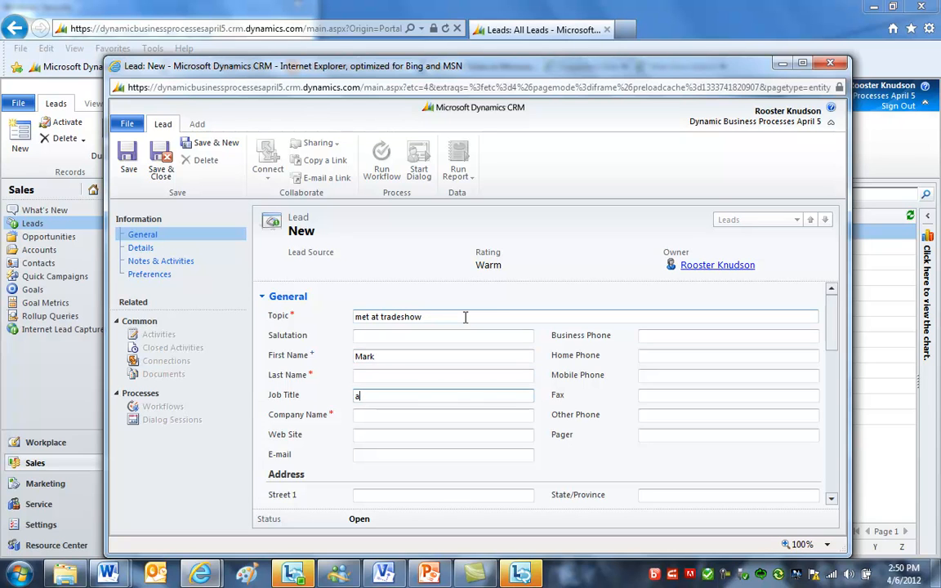
pyautogui.hotkey('shift', 'Tab')
pyautogui.press('Tab')
pyautogui.press('Tab')
pyautogui.write('A')
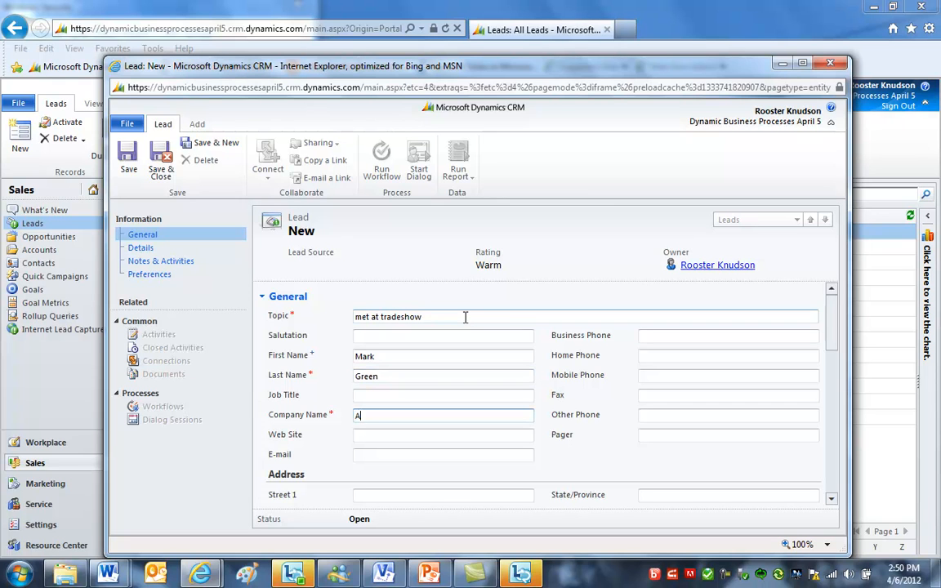
pyautogui.write('cme Drugs')
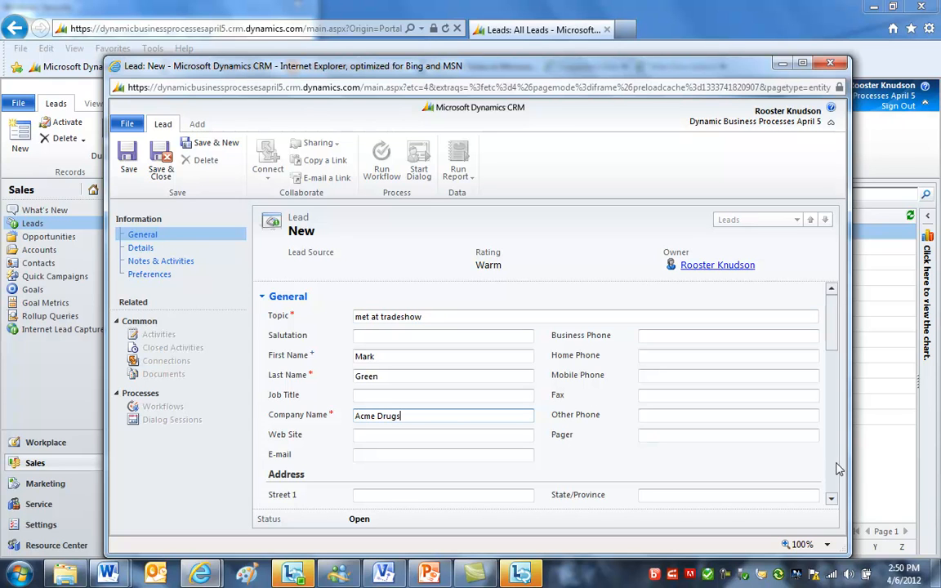
pyautogui.scroll(-3, 838, 468)
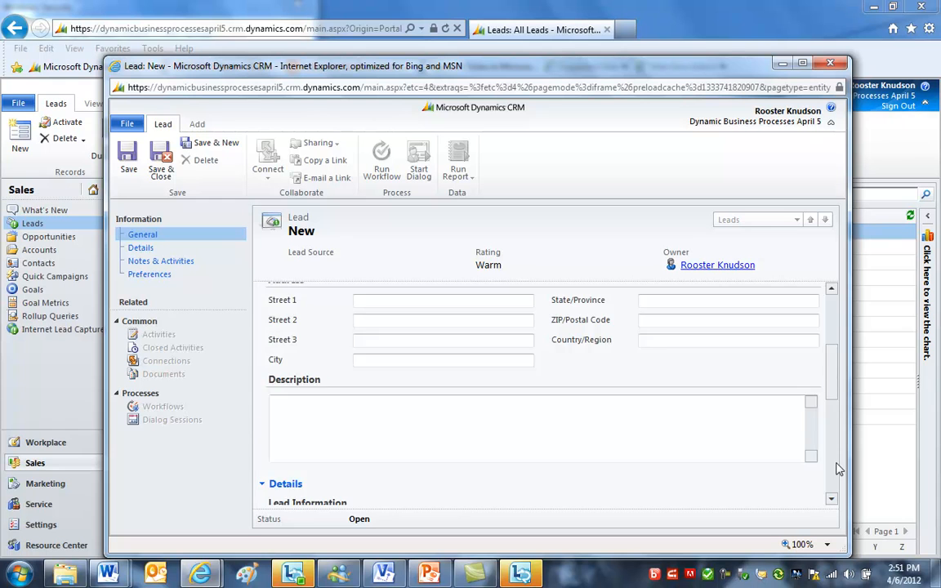
pyautogui.scroll(-3, 837, 468)
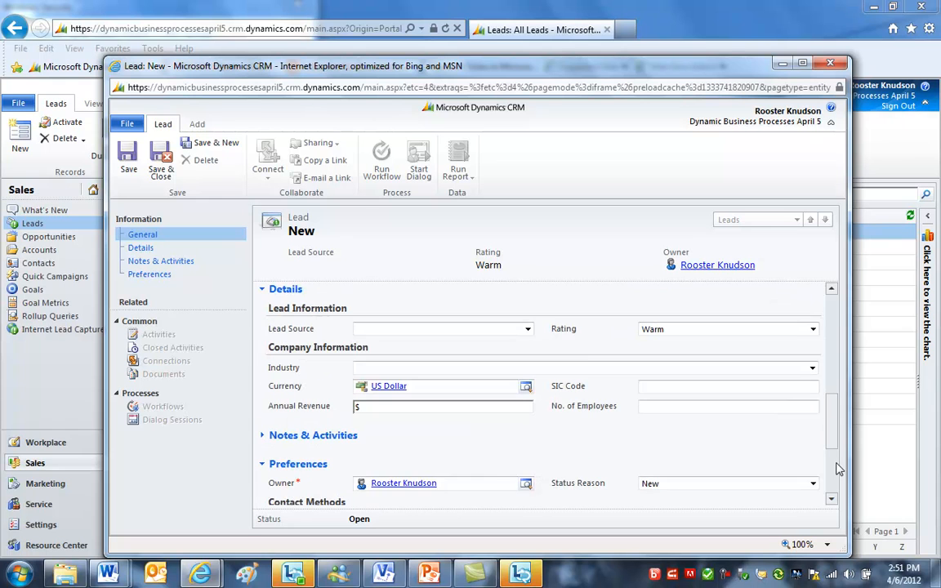
pyautogui.click(526, 485)
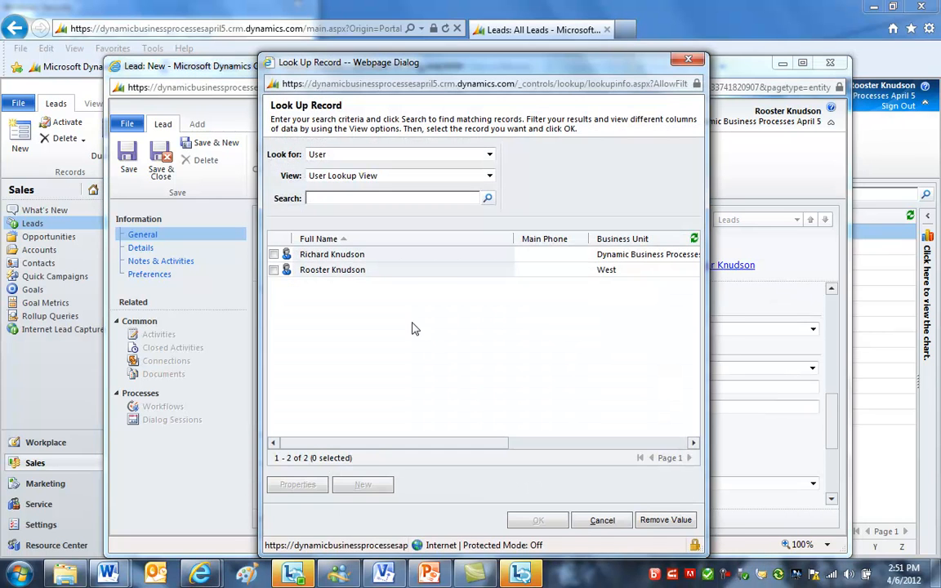
pyautogui.doubleClick(384, 256)
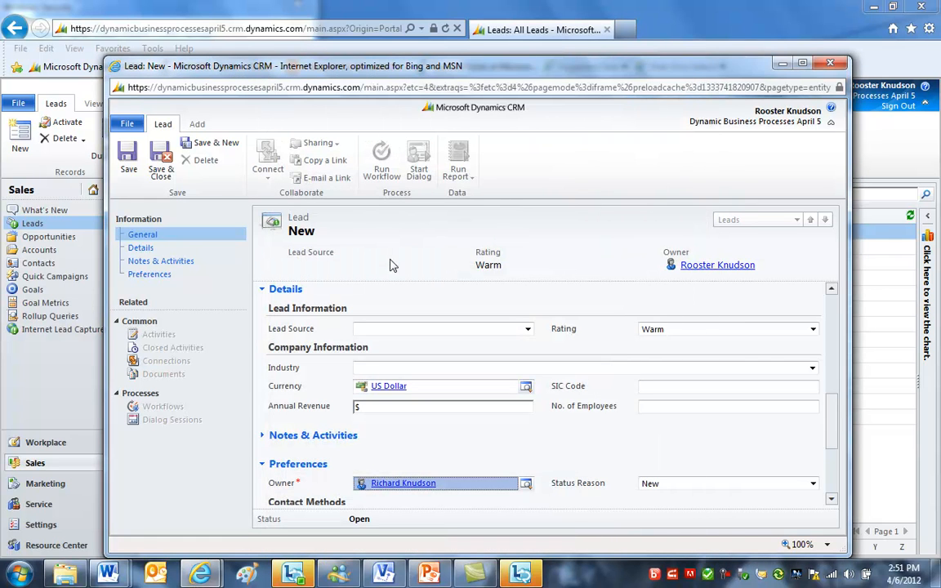
pyautogui.click(126, 157)
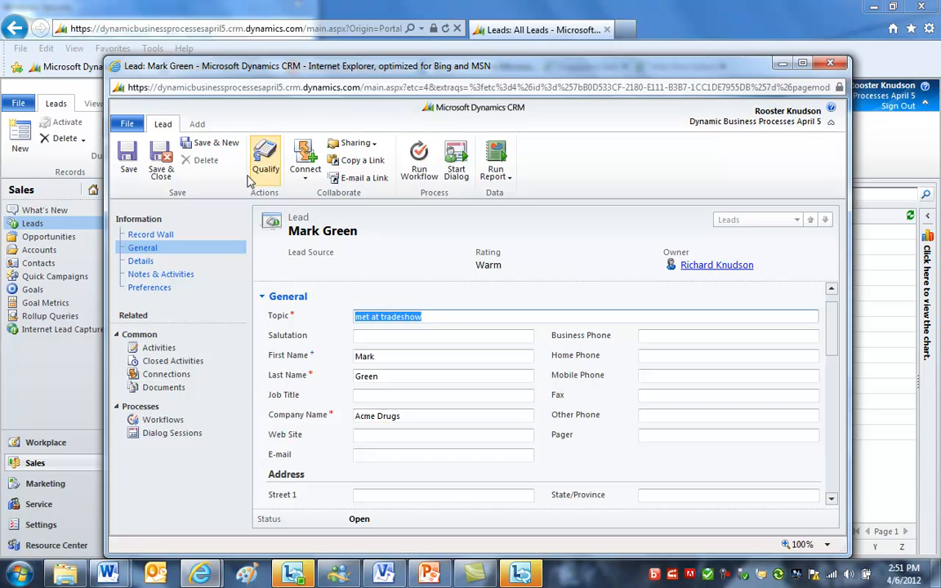
# - Add a related appointment to the lead with subject 'Followup appoint' and save and close it
pyautogui.click(200, 126)
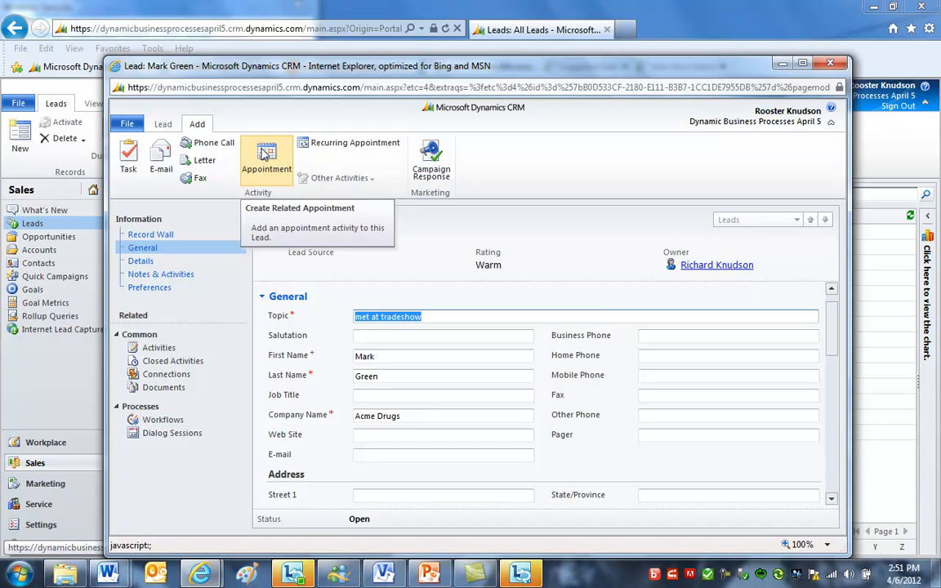
pyautogui.click(264, 154)
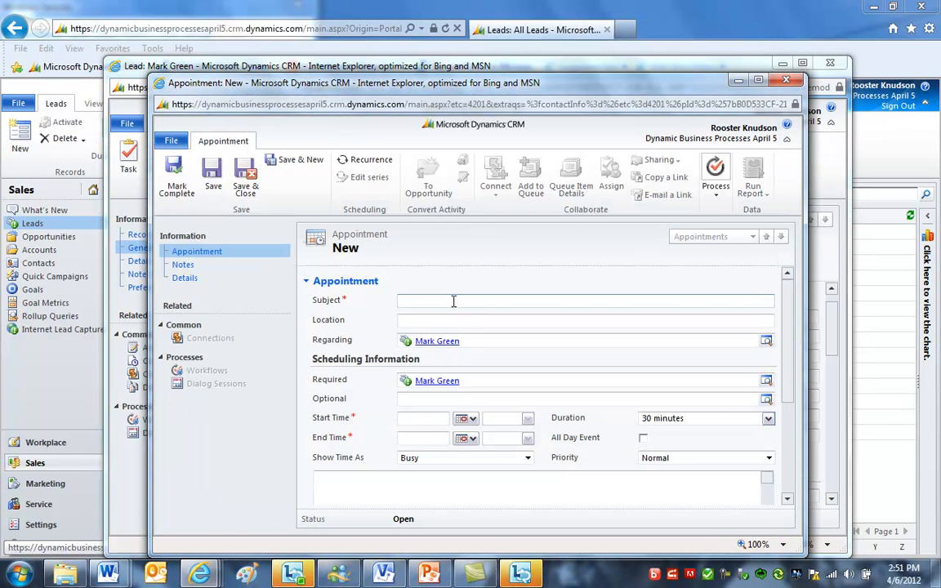
pyautogui.write('Followup ')
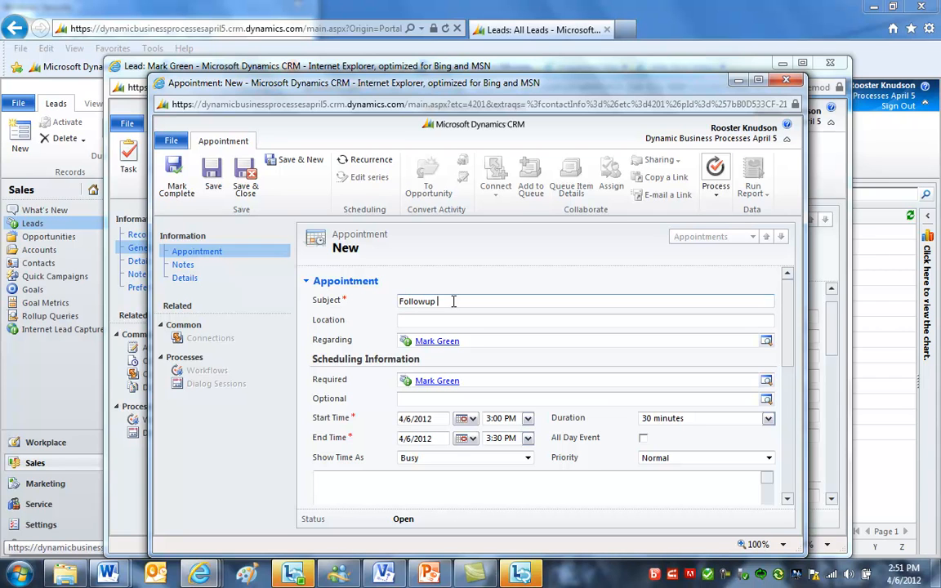
pyautogui.write('appoint')
pyautogui.click(245, 175)
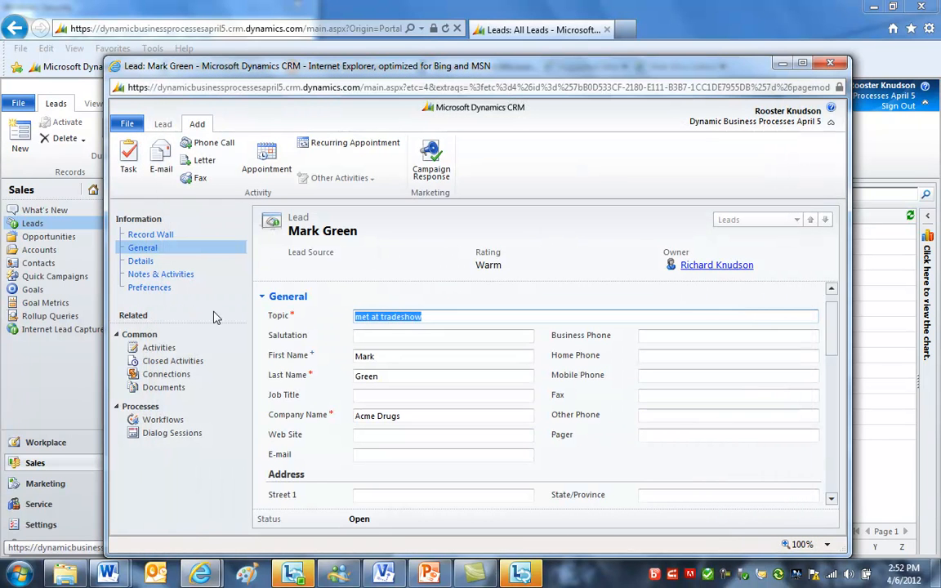
# - Check the lead's notes and activities, then close the lead form
pyautogui.click(159, 274)
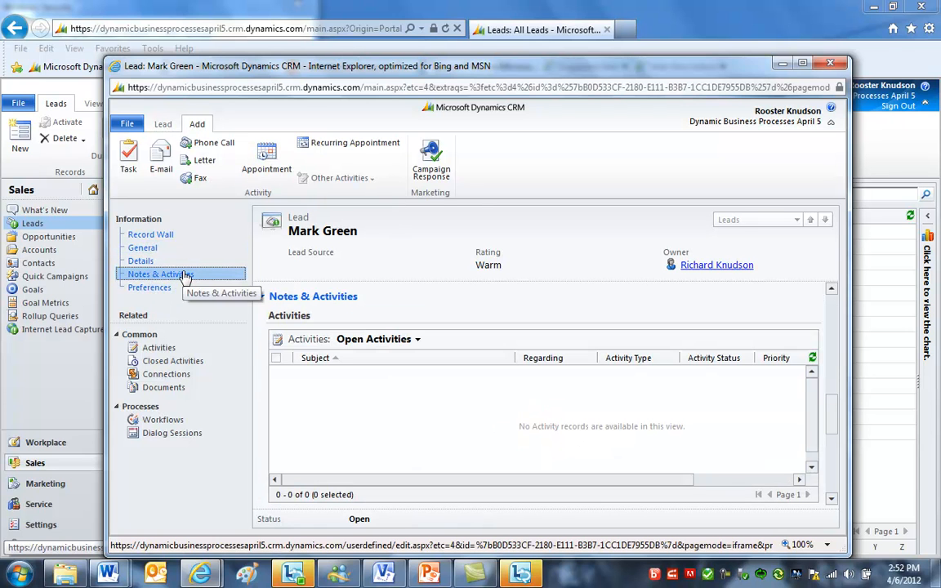
pyautogui.click(405, 393)
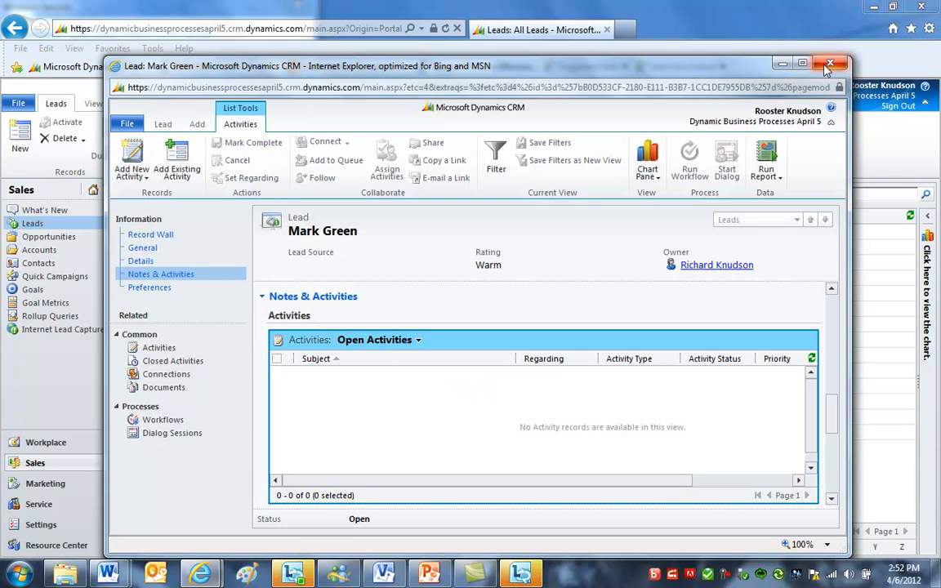
pyautogui.click(828, 65)
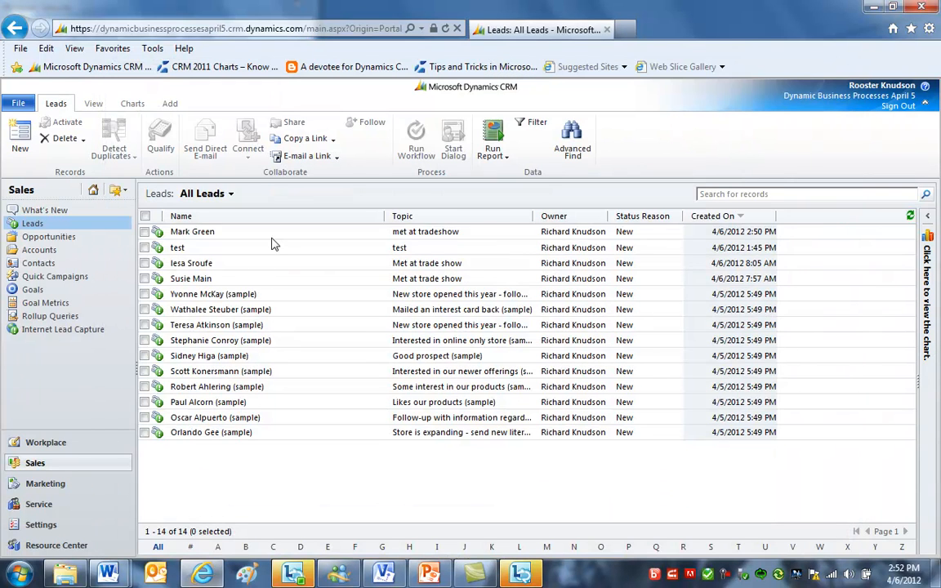
# - Open the Accounts list and start a new account
pyautogui.click(273, 240)
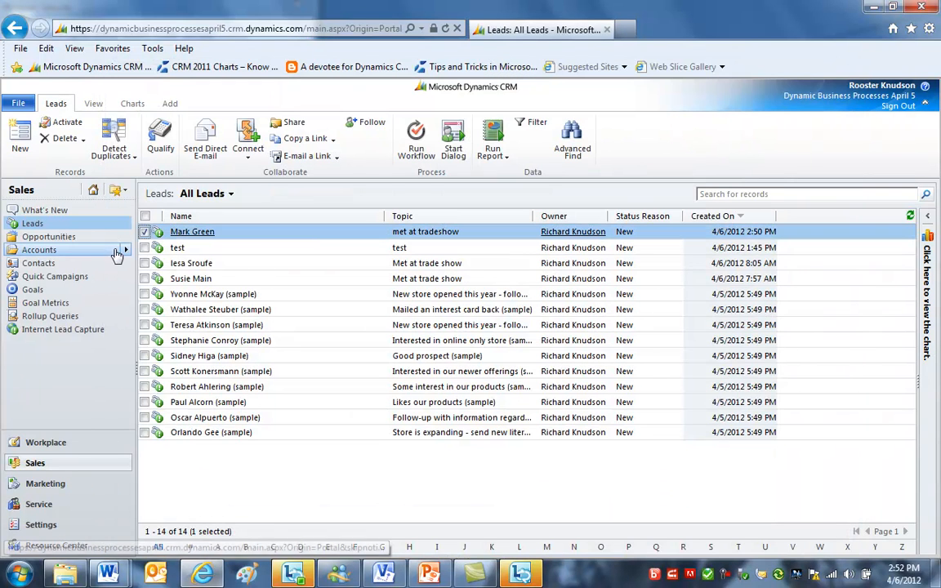
pyautogui.click(49, 251)
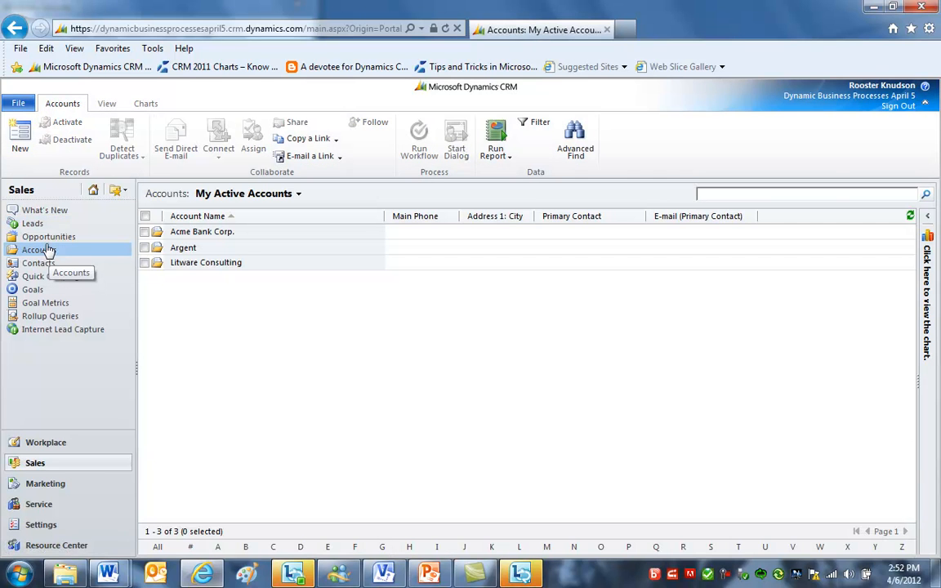
pyautogui.click(20, 132)
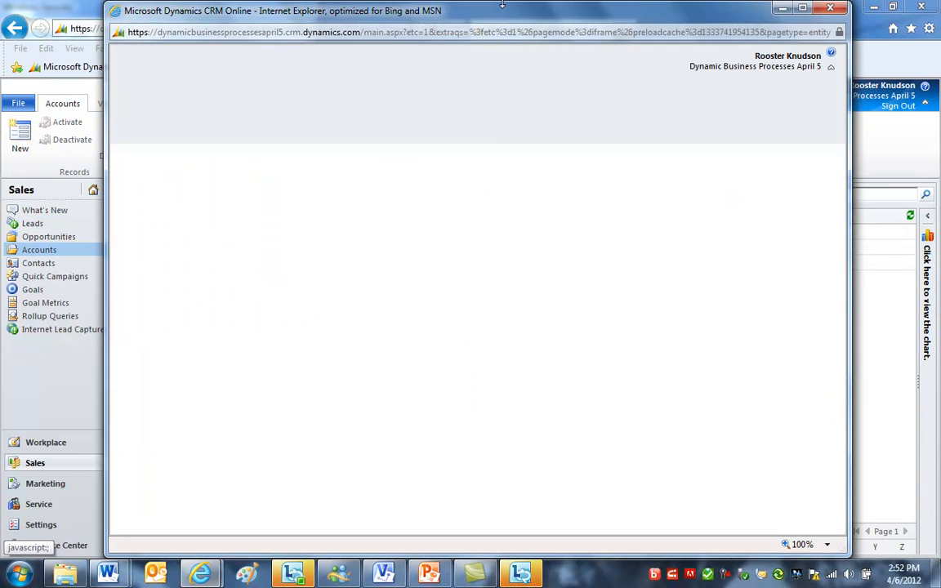
pyautogui.moveTo(501, 6); pyautogui.dragTo(497, 73)
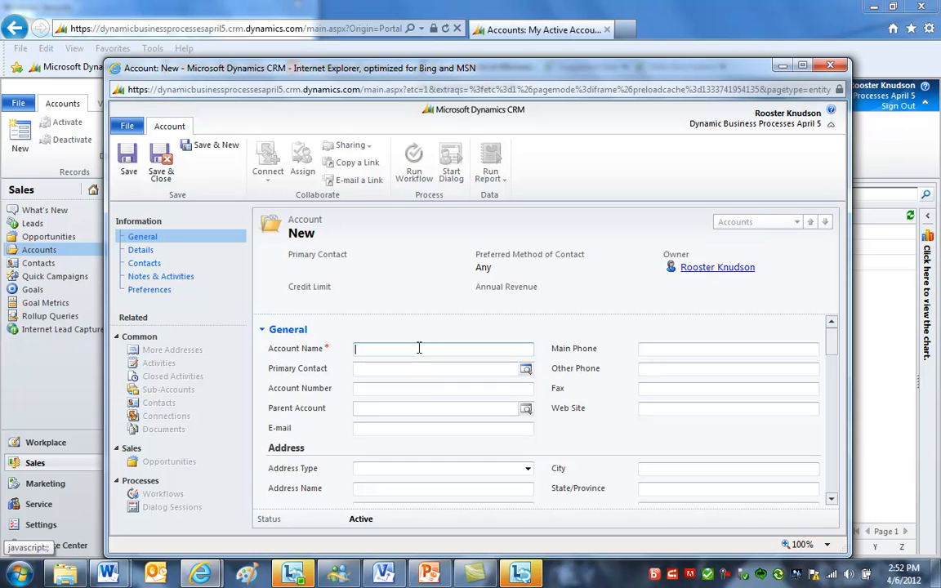
# - Enter Microsoft as the new account's name
pyautogui.write('IMG')
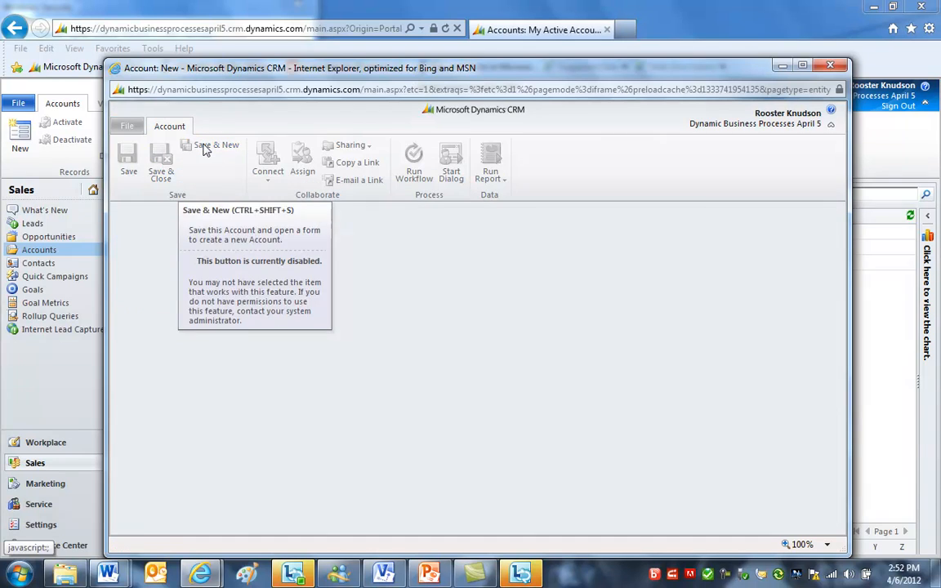
pyautogui.click(206, 148)
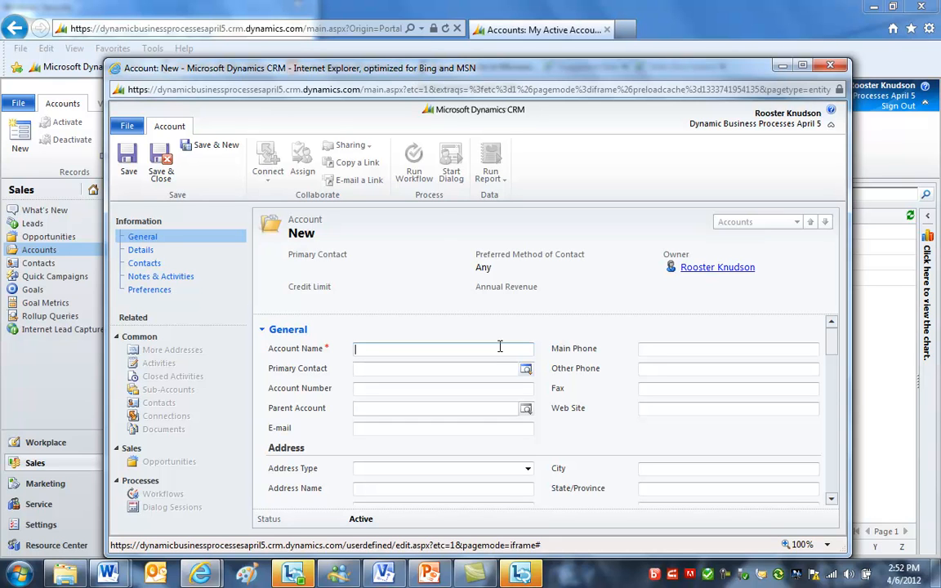
pyautogui.write('Microsoft')
pyautogui.scroll(-5, 828, 457)
pyautogui.scroll(-8, 828, 463)
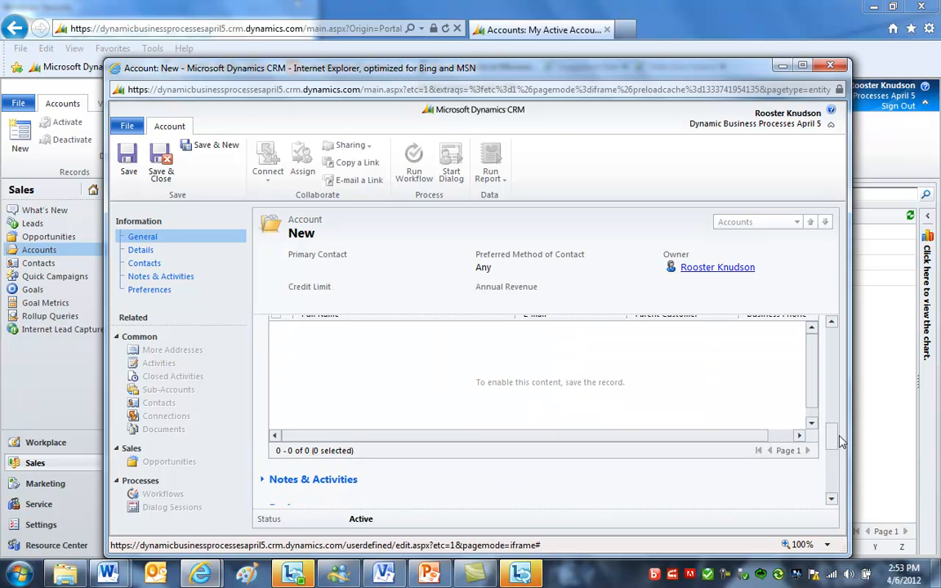
pyautogui.moveTo(837, 441); pyautogui.dragTo(837, 422)
pyautogui.scroll(-5, 836, 426)
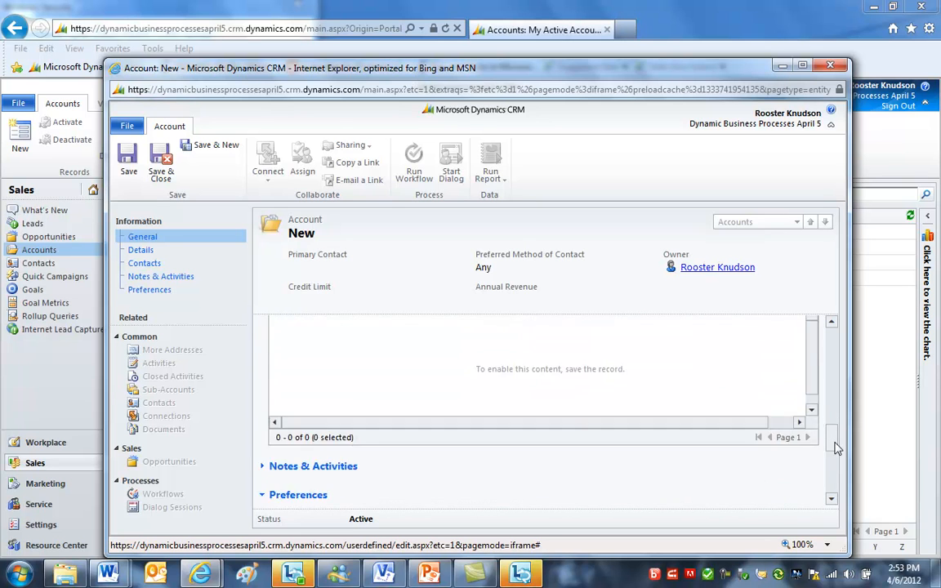
pyautogui.click(494, 357)
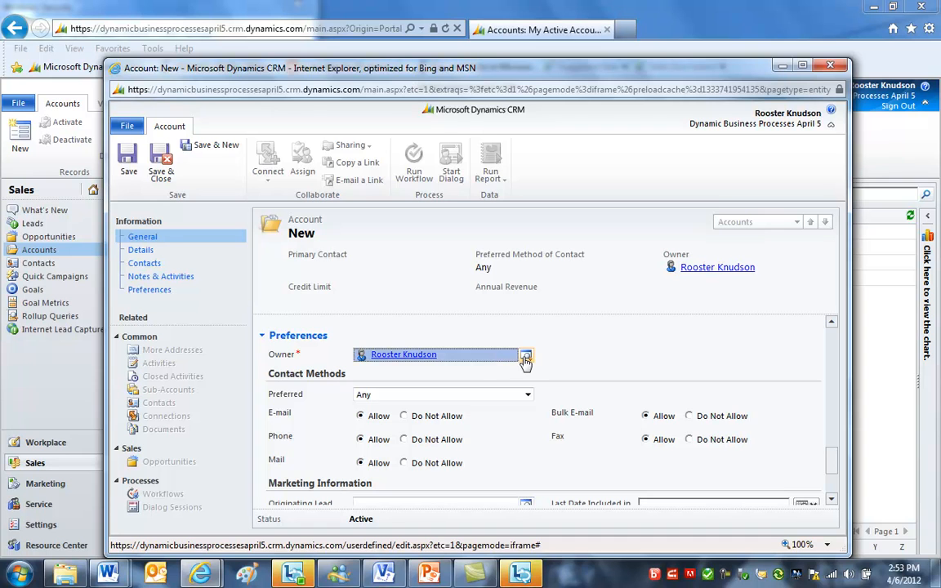
pyautogui.click(525, 356)
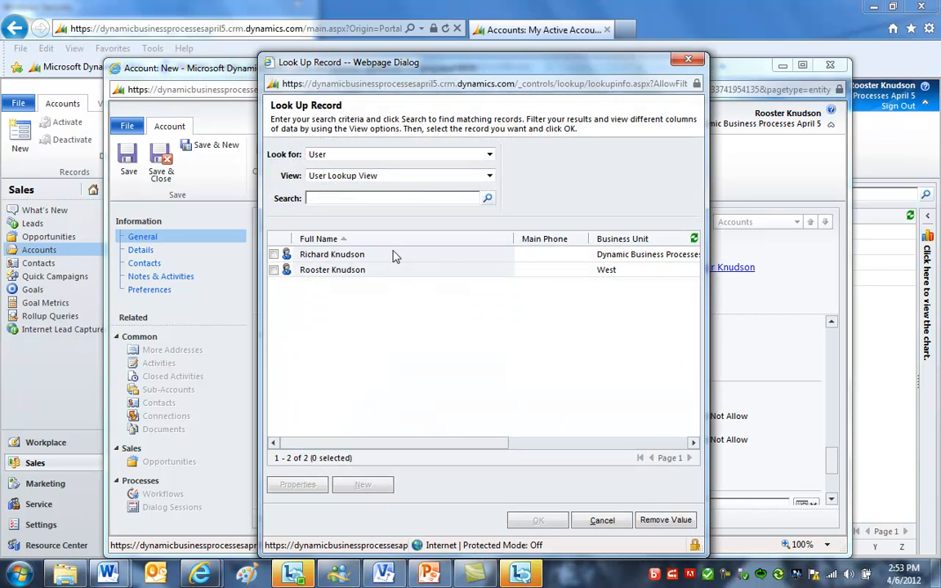
pyautogui.doubleClick(359, 254)
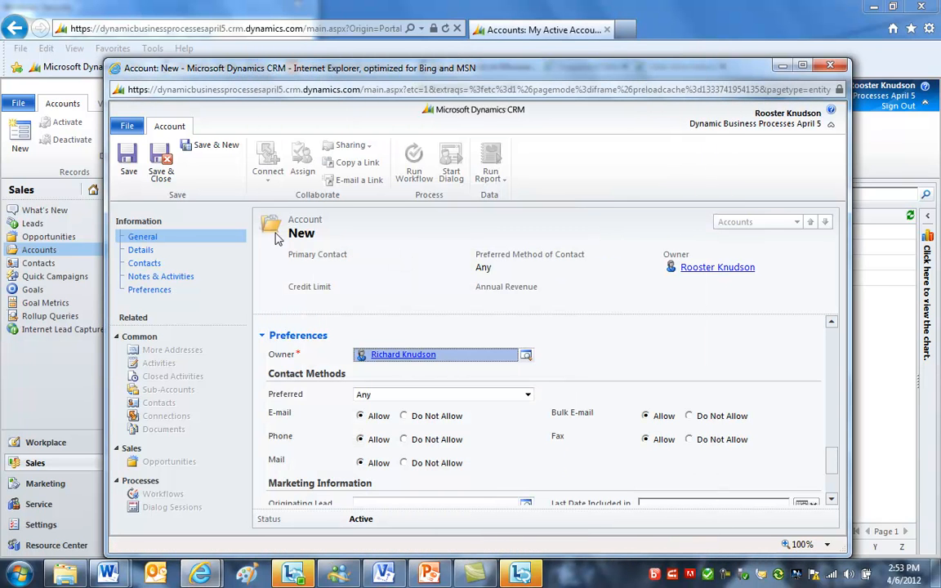
pyautogui.click(161, 160)
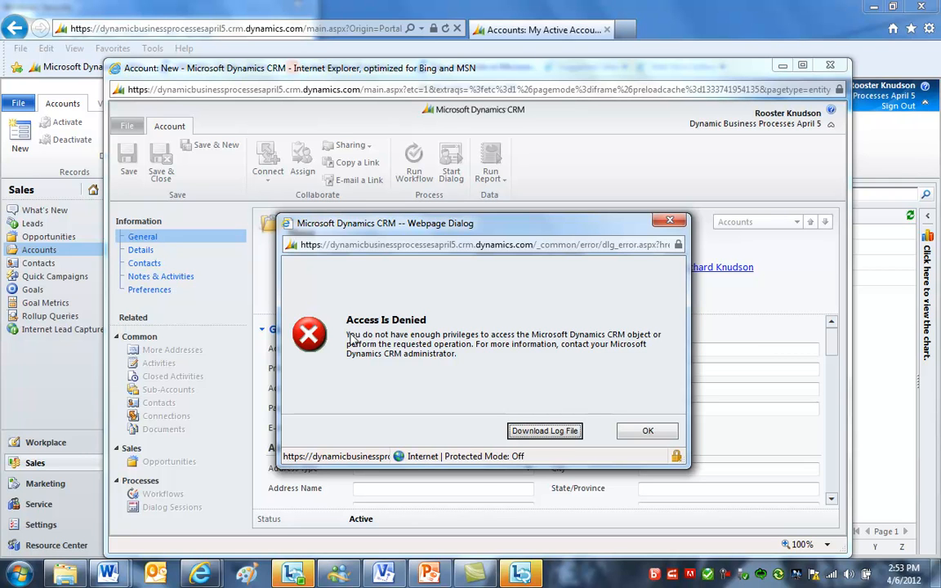
pyautogui.click(655, 430)
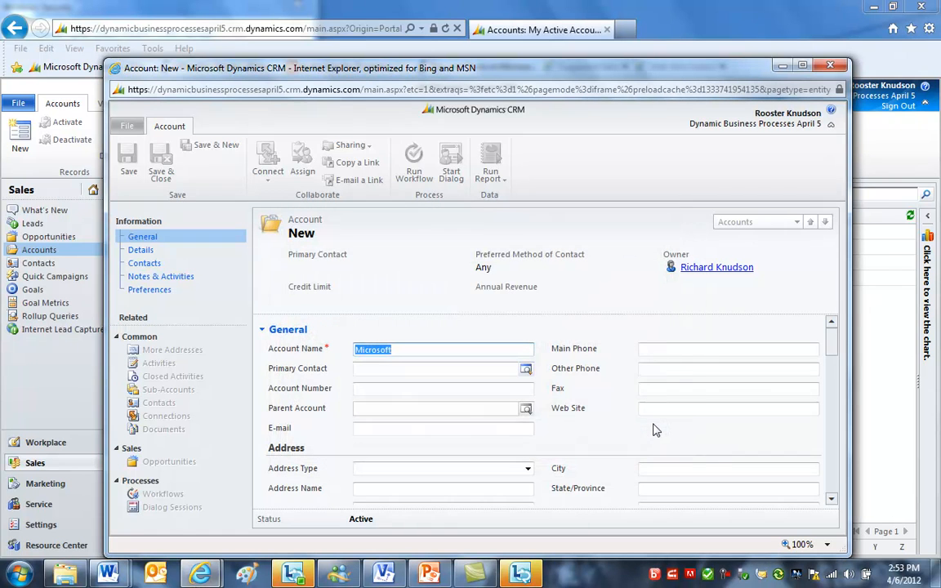
# - Review the account's owner and contact method preferences
pyautogui.scroll(-1, 834, 353)
pyautogui.moveTo(833, 353); pyautogui.dragTo(821, 466)
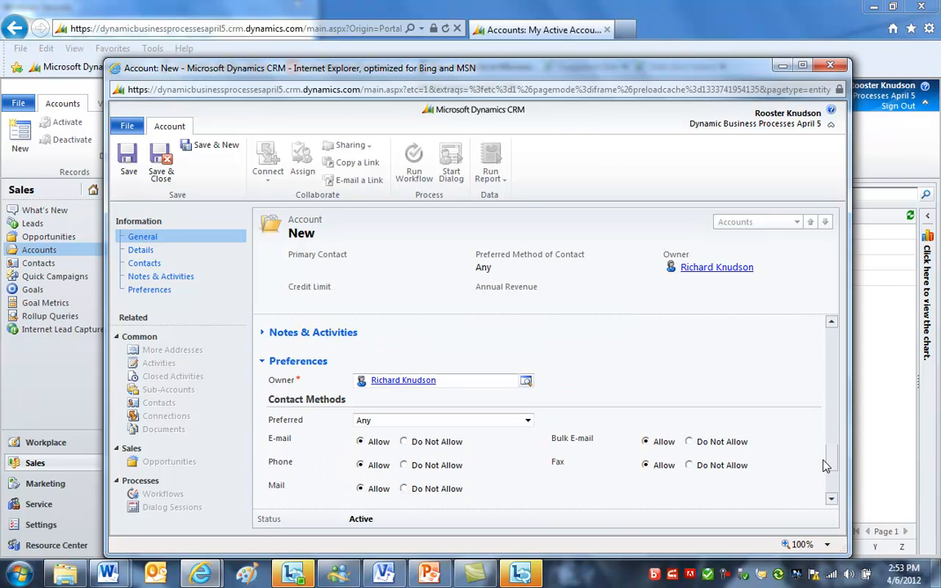
pyautogui.click(502, 383)
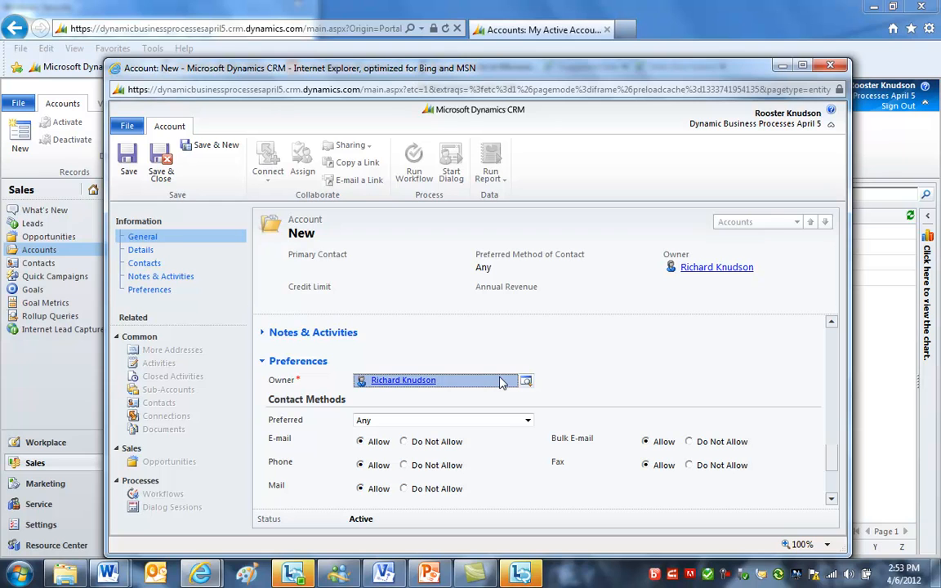
pyautogui.click(834, 460)
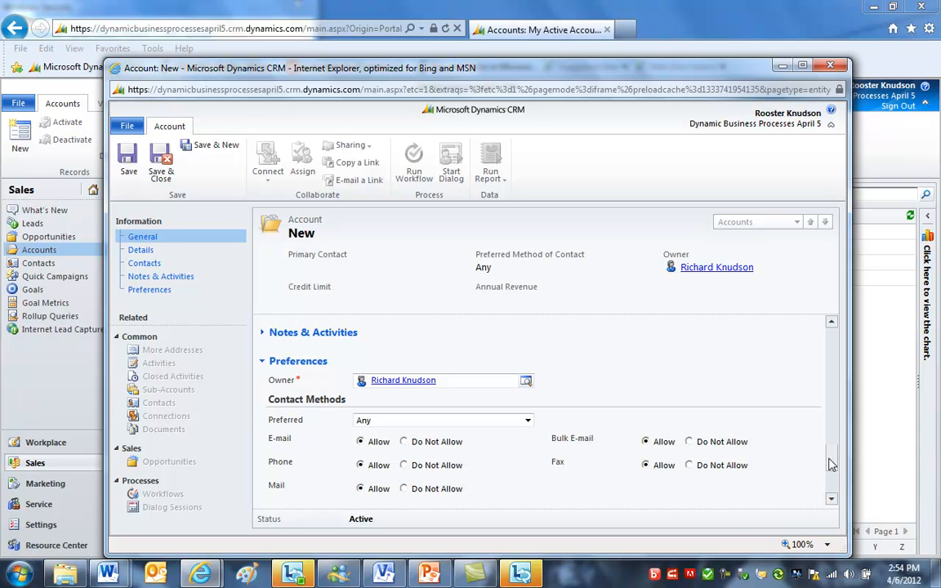
# - Close the new Microsoft account form without saving, choosing to leave the page
pyautogui.moveTo(831, 464); pyautogui.dragTo(831, 455)
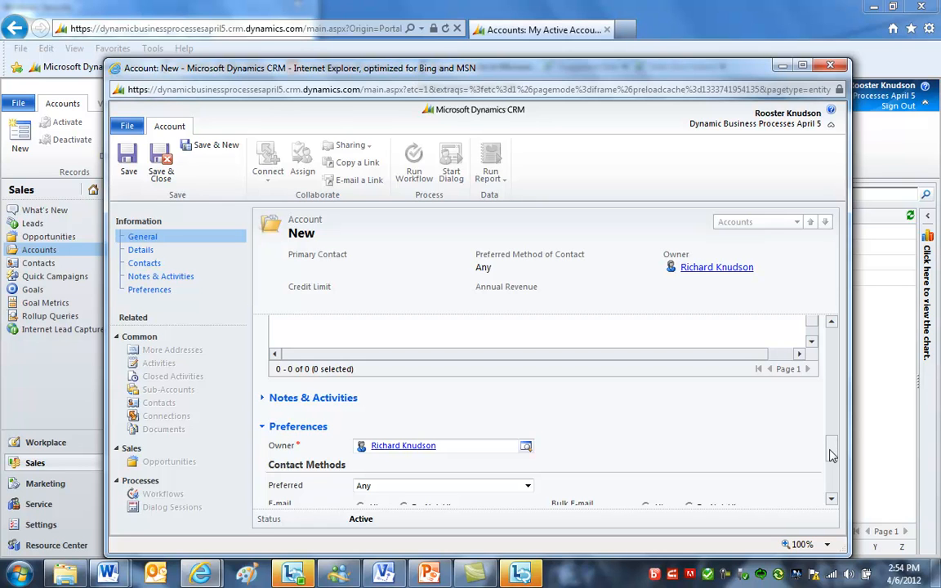
pyautogui.moveTo(831, 456); pyautogui.dragTo(831, 337)
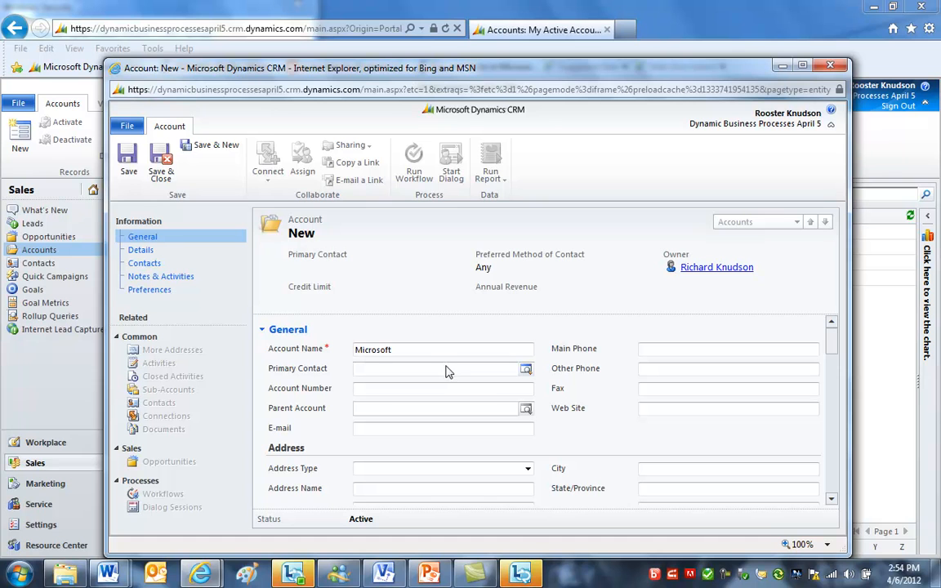
pyautogui.moveTo(831, 347); pyautogui.dragTo(835, 459)
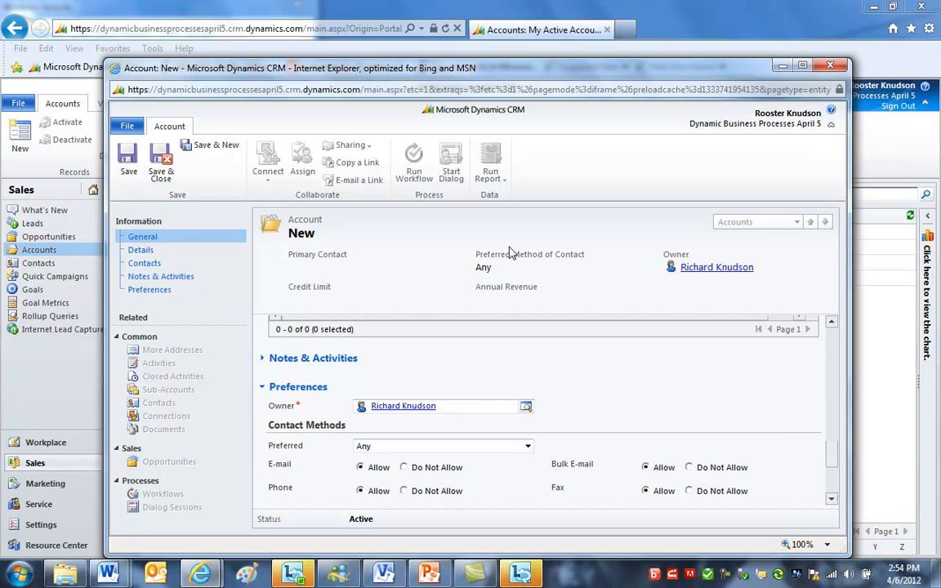
pyautogui.click(834, 65)
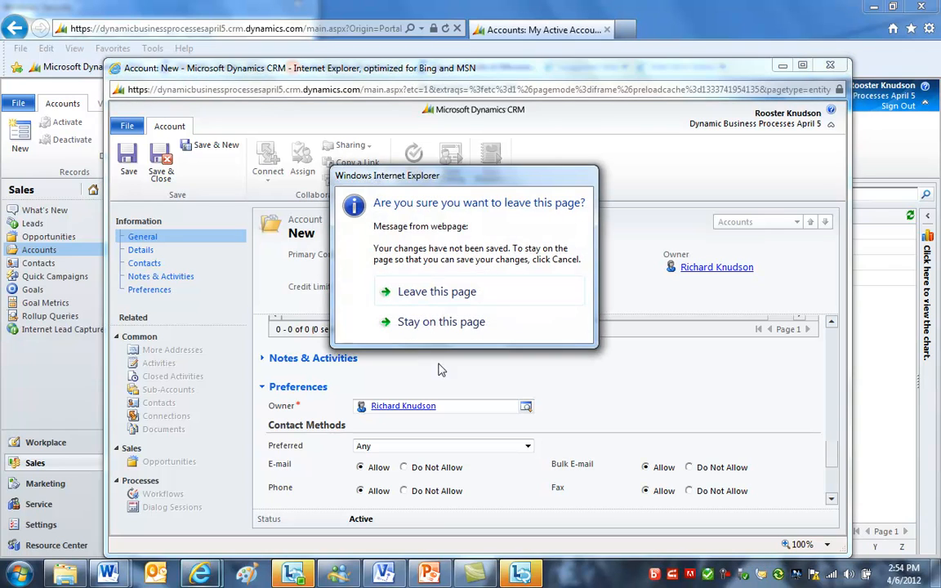
pyautogui.click(452, 296)
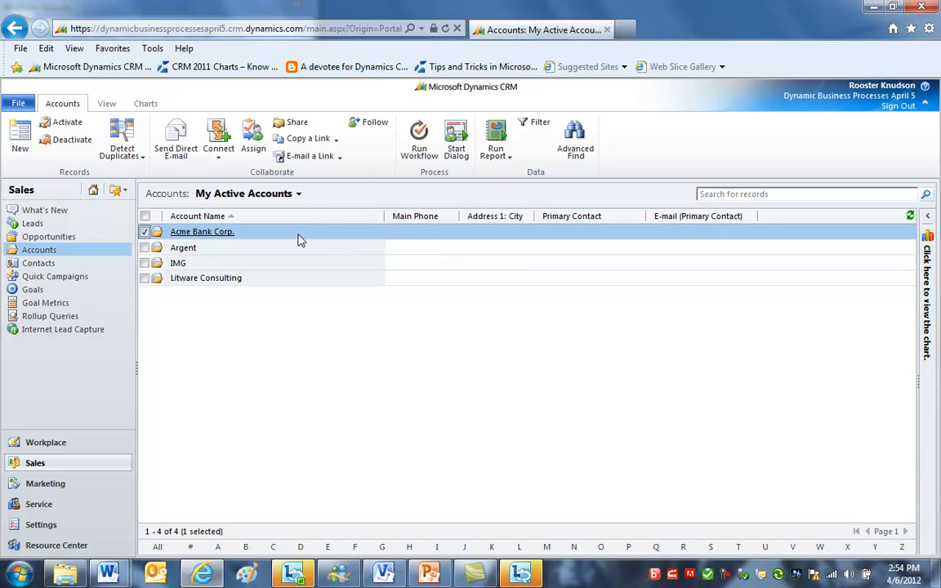
# - Open the Acme Bank Corp. account and view its related contacts
pyautogui.click(212, 235)
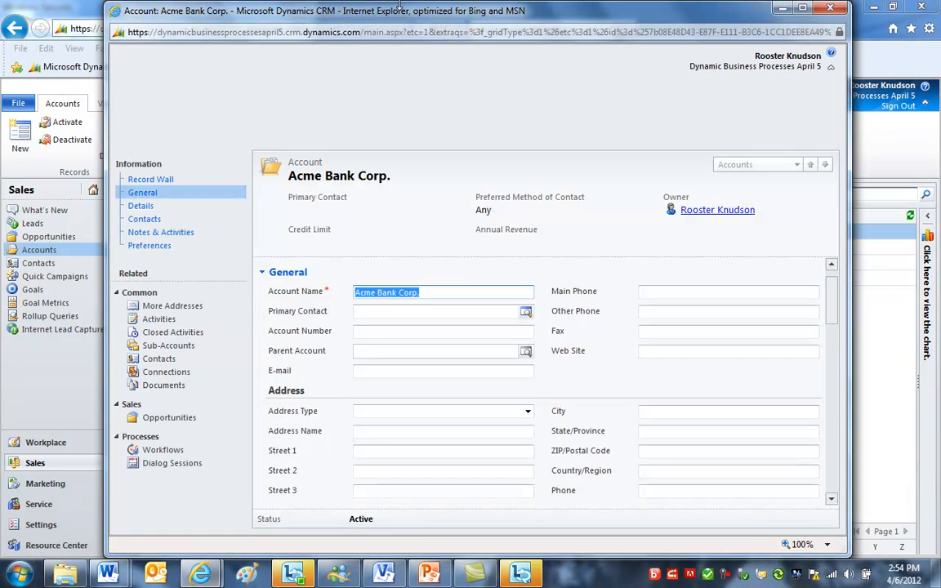
pyautogui.moveTo(399, 5); pyautogui.dragTo(390, 84)
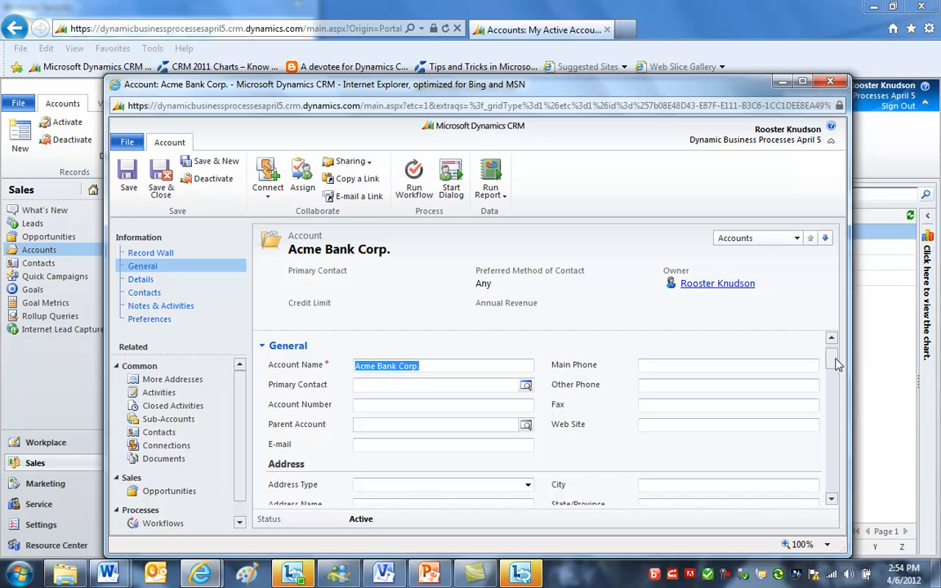
pyautogui.click(159, 432)
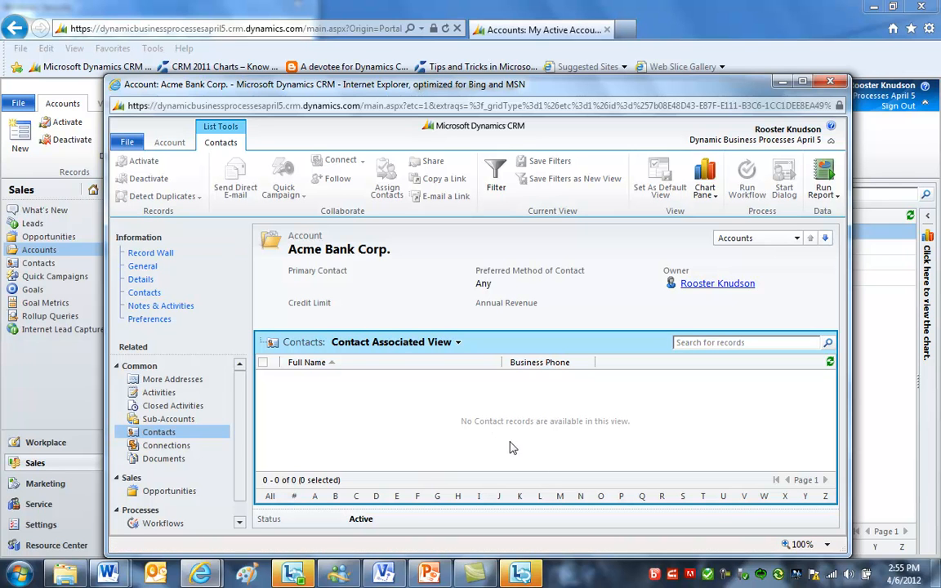
pyautogui.click(155, 268)
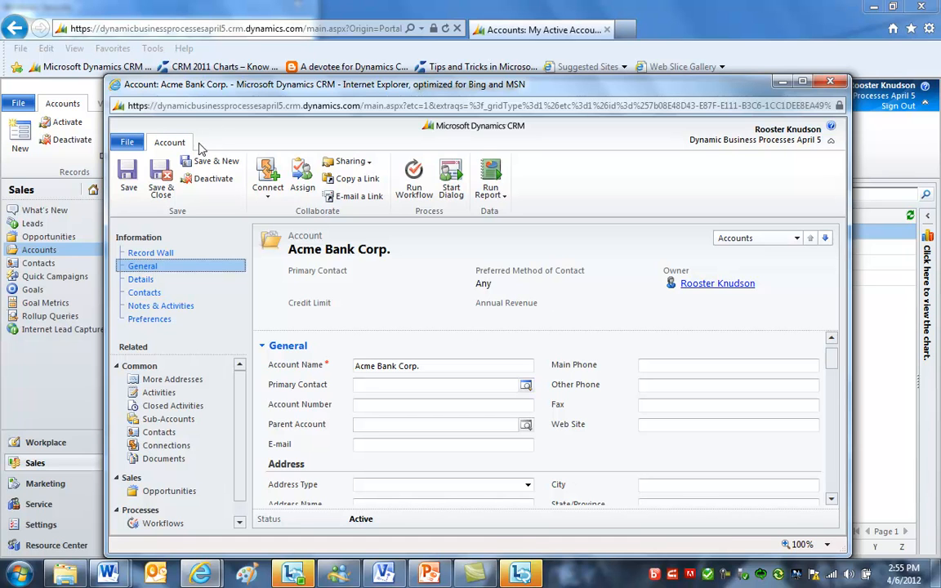
# - Review the Acme Bank Corp. account's notes, activities and opportunities and close the account window
pyautogui.click(186, 306)
pyautogui.click(429, 454)
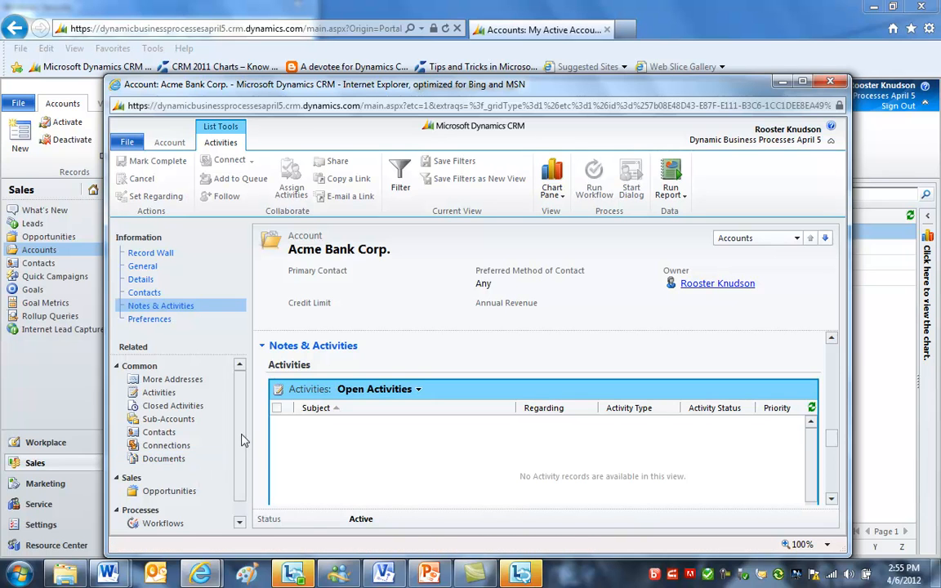
pyautogui.scroll(-1, 243, 437)
pyautogui.click(187, 472)
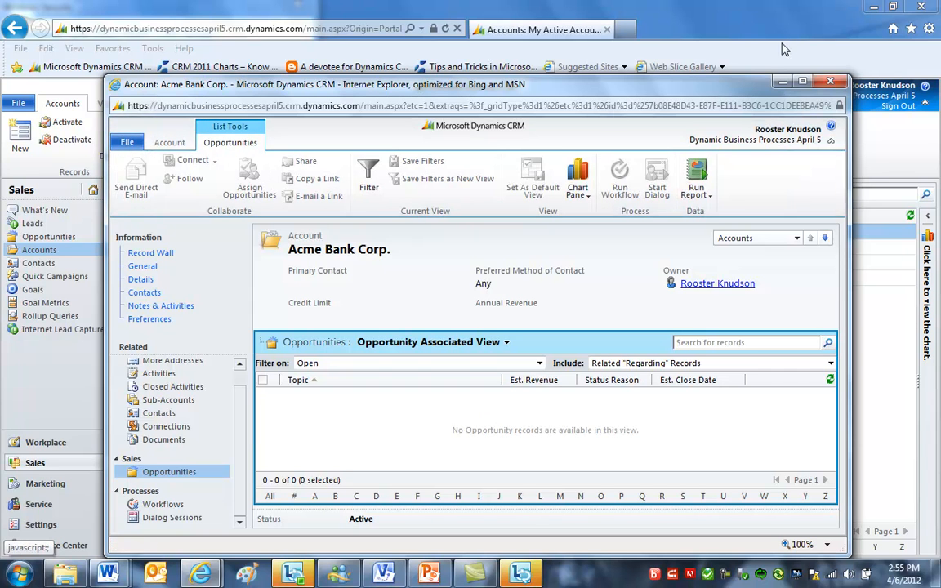
pyautogui.click(832, 84)
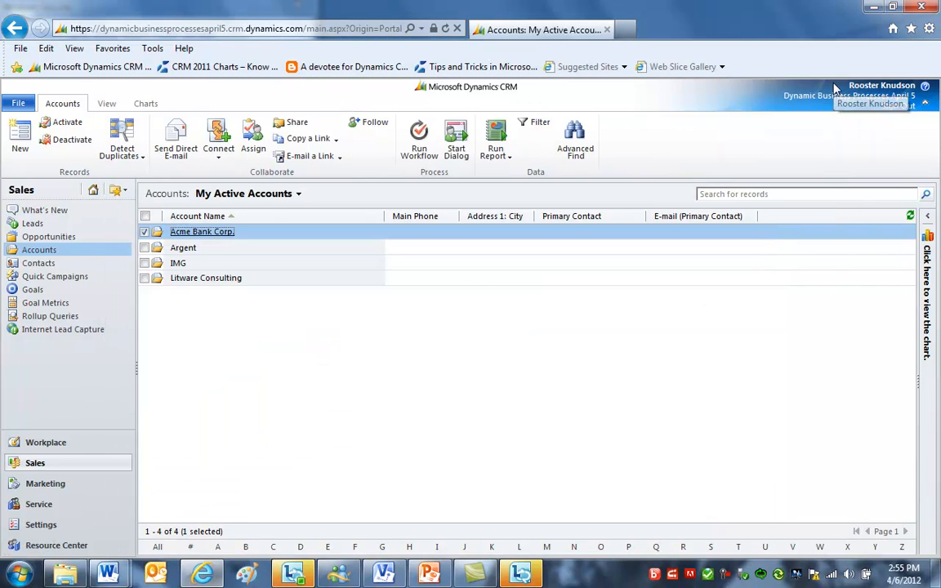
pyautogui.click(59, 264)
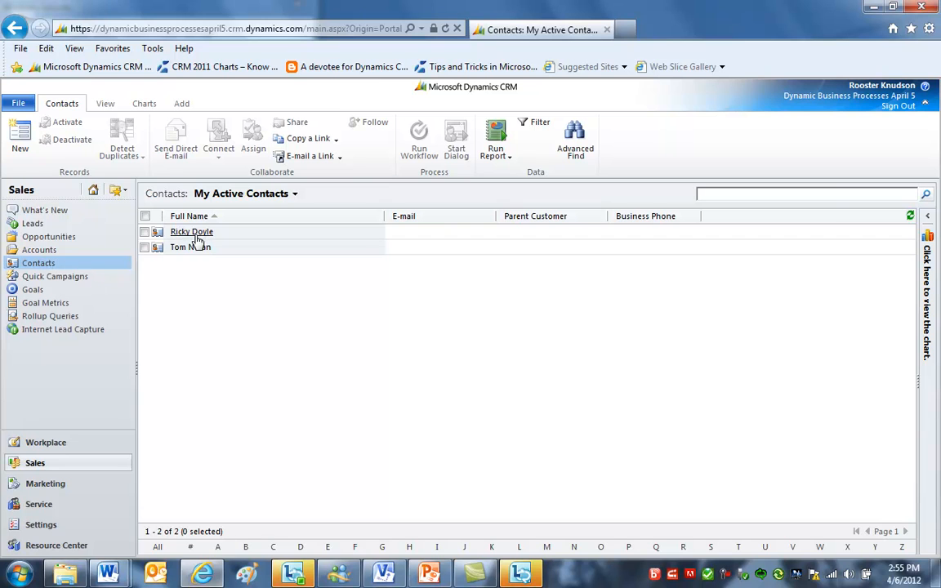
pyautogui.click(188, 247)
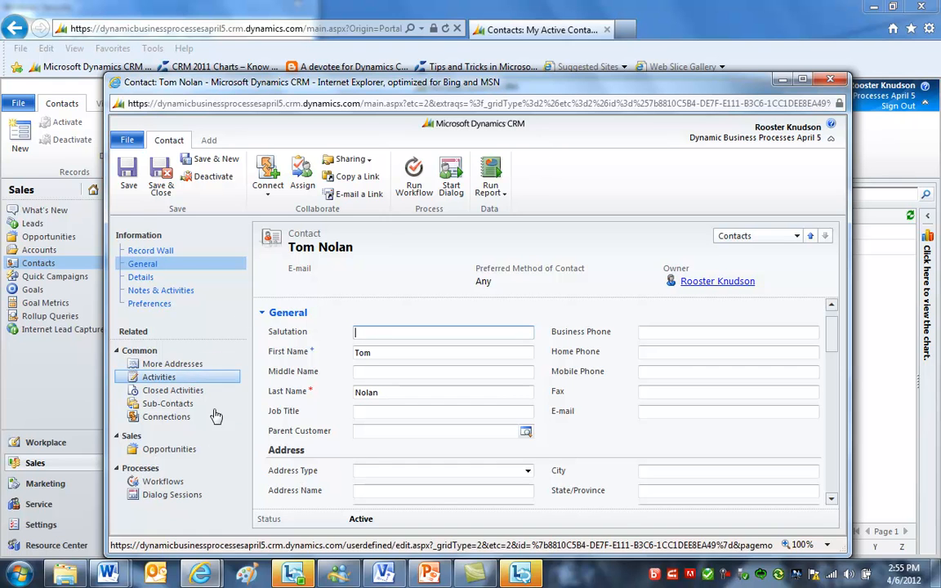
pyautogui.click(186, 407)
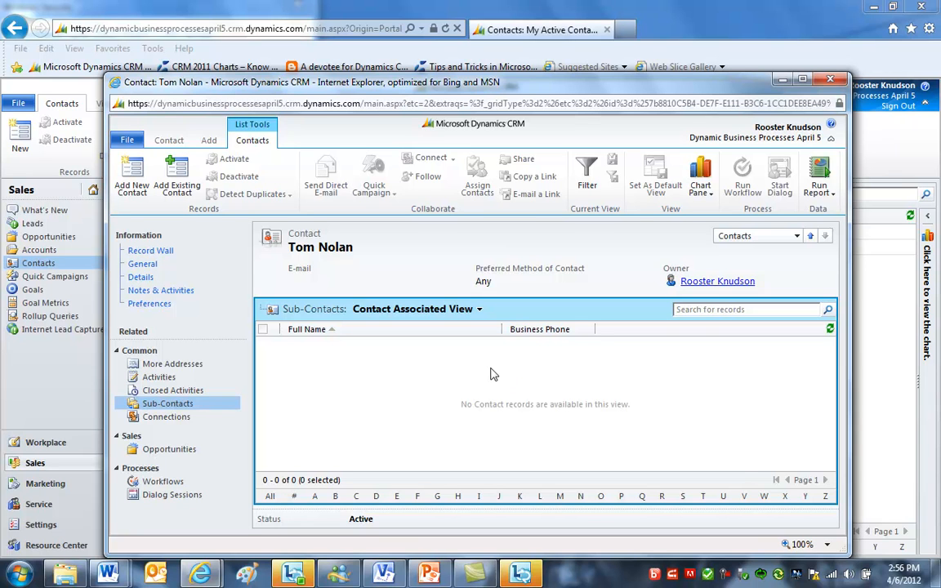
pyautogui.click(208, 141)
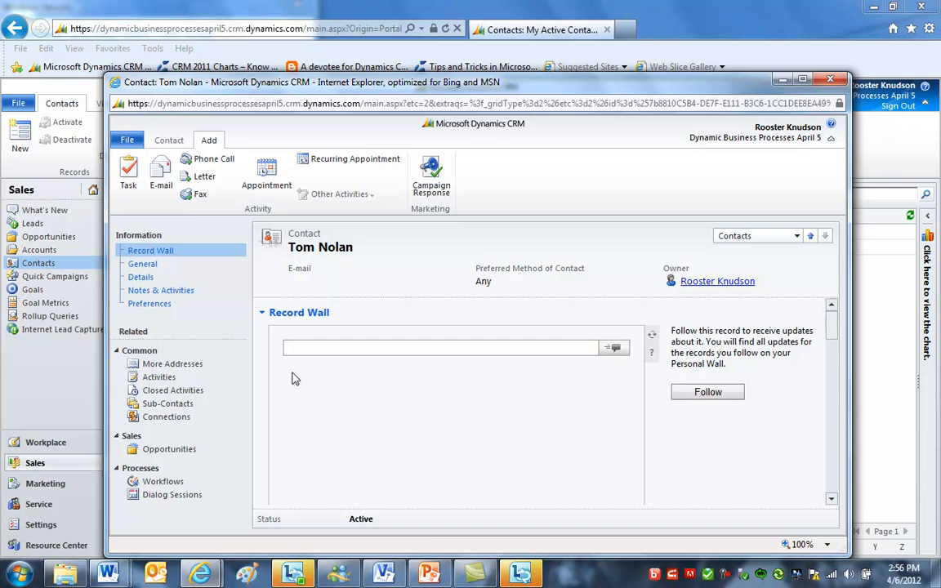
pyautogui.click(175, 291)
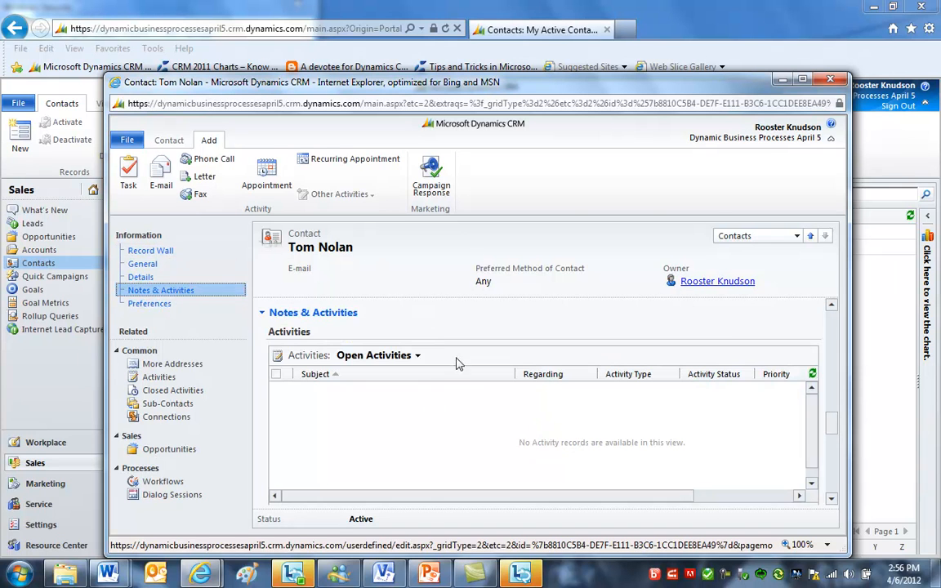
pyautogui.click(510, 390)
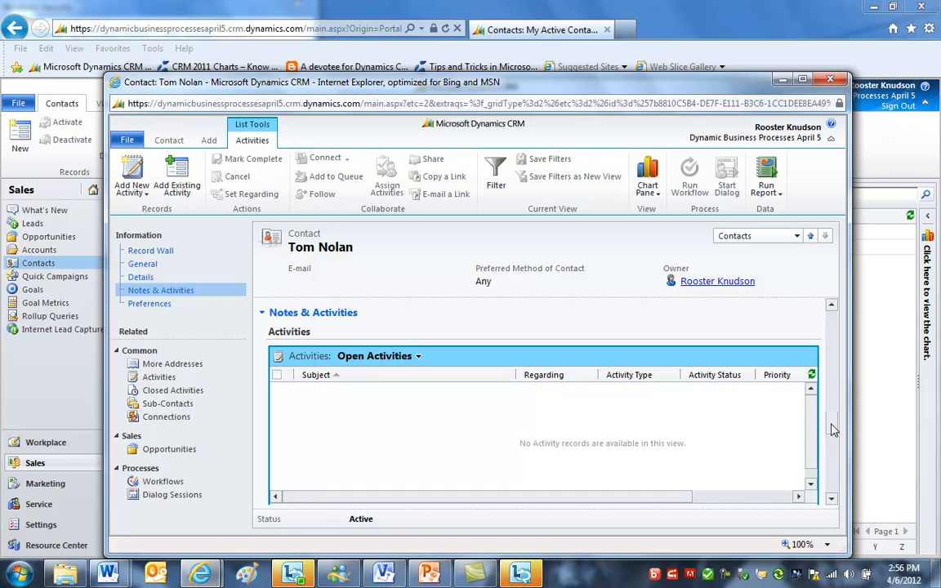
pyautogui.click(829, 79)
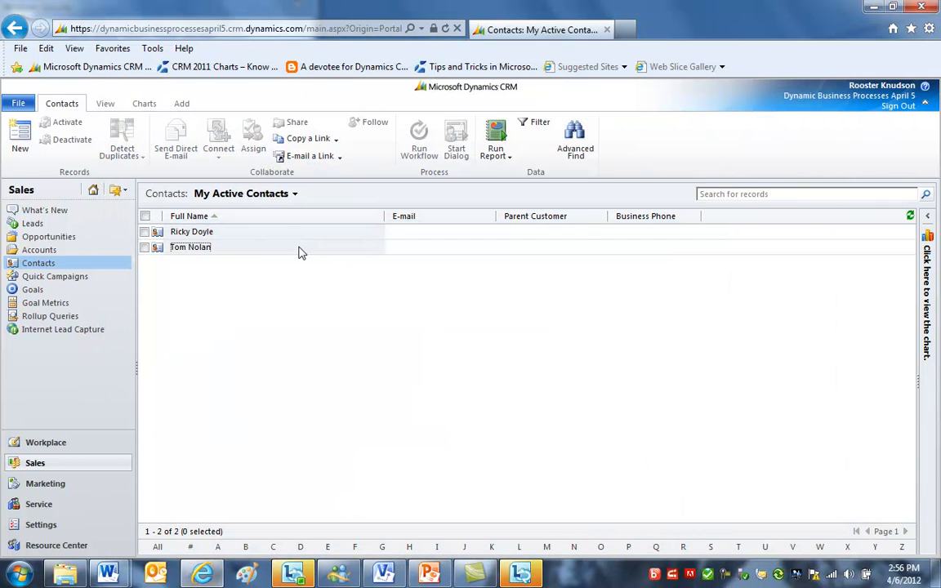
# - Browse the Leads, Opportunities, Contacts and Accounts lists
pyautogui.click(294, 235)
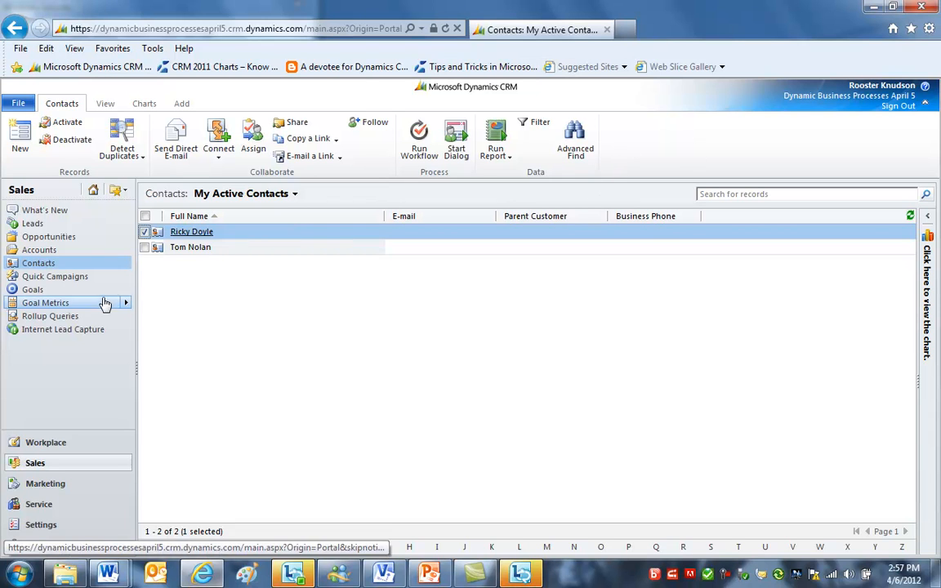
pyautogui.click(50, 251)
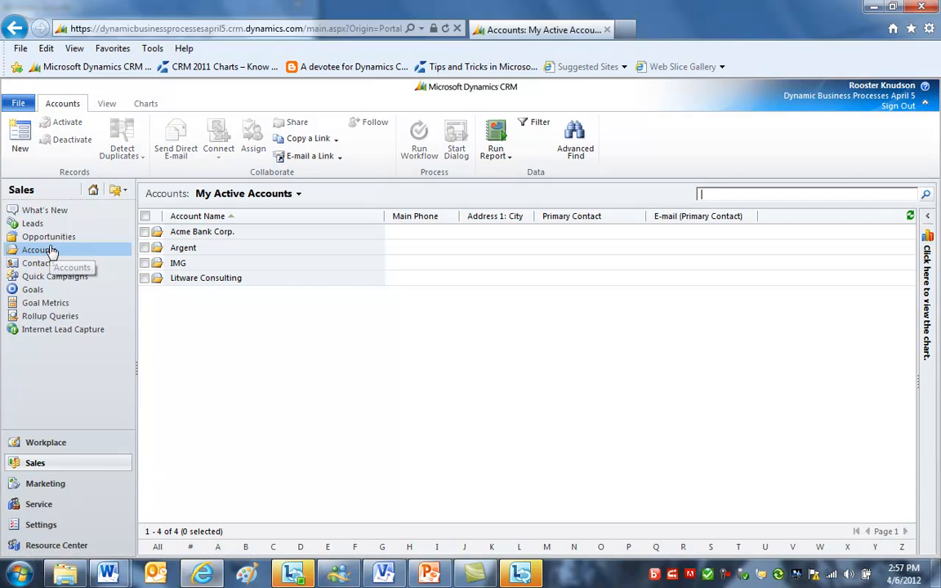
pyautogui.click(36, 224)
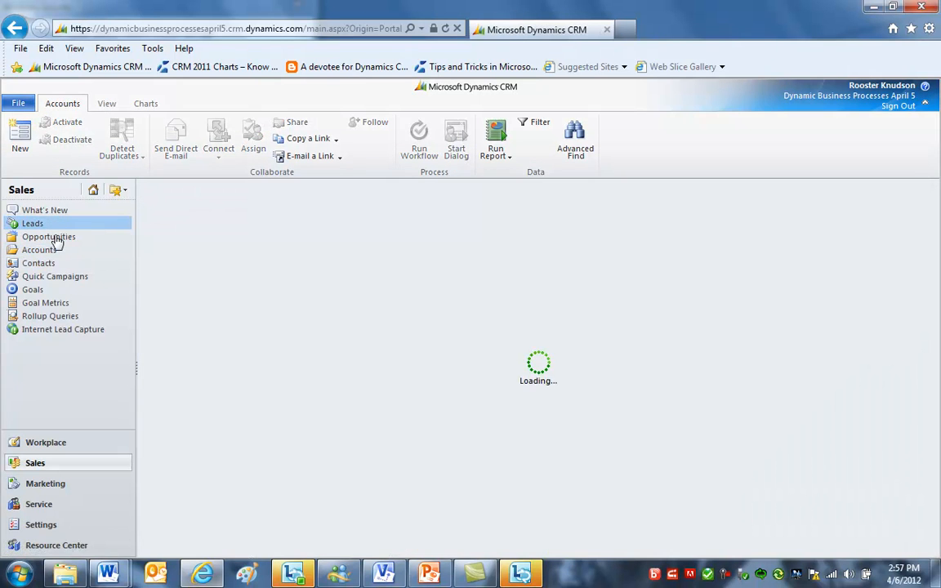
pyautogui.click(57, 238)
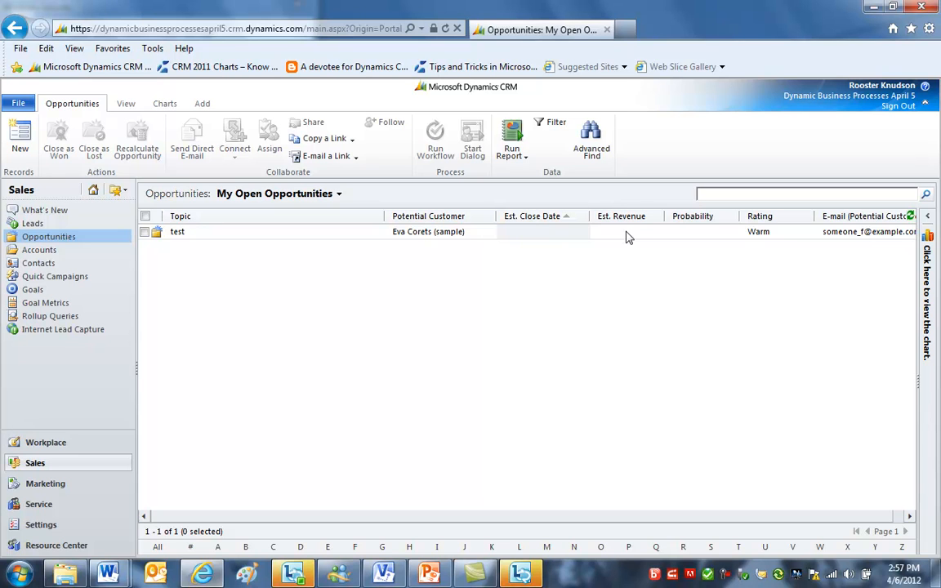
pyautogui.click(123, 263)
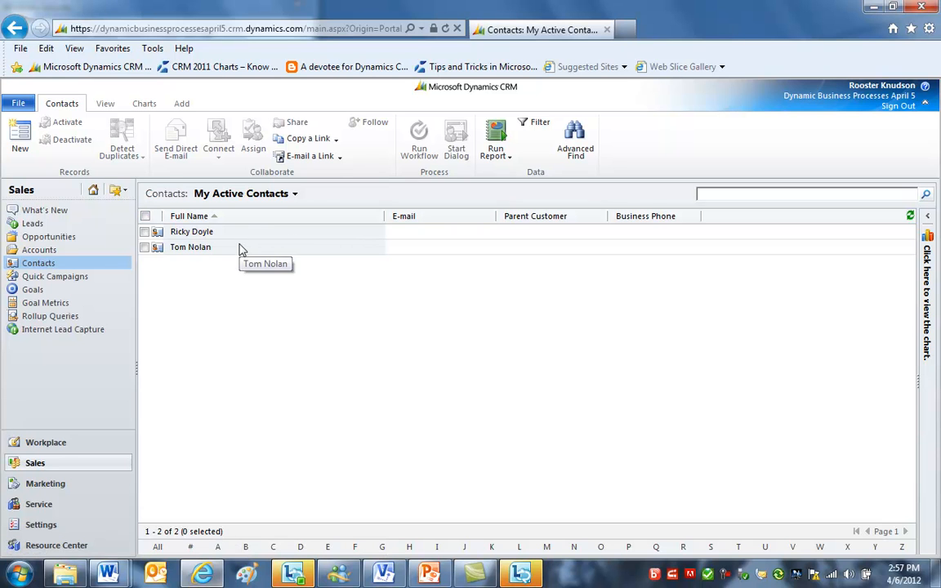
pyautogui.click(118, 251)
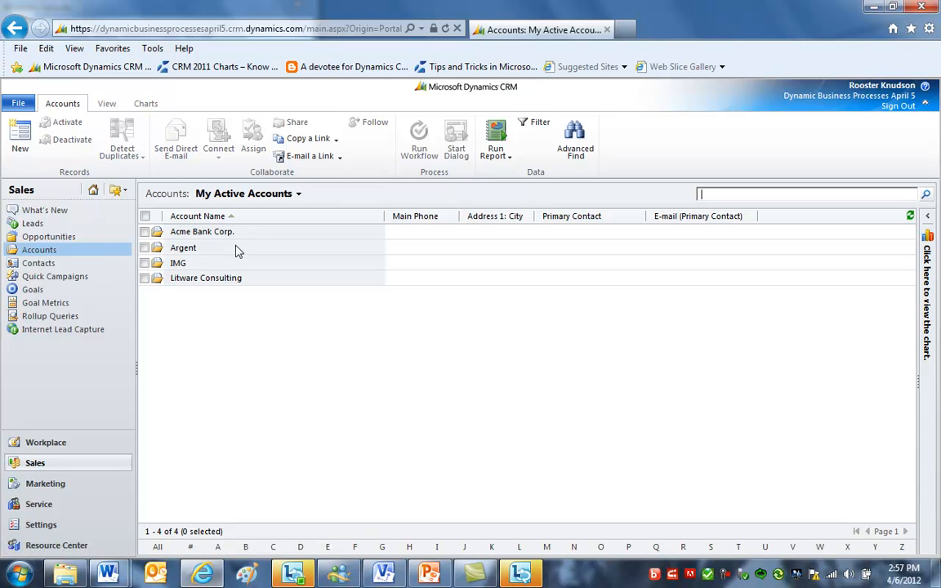
# - Select the IMG account in the Accounts list
pyautogui.click(219, 264)
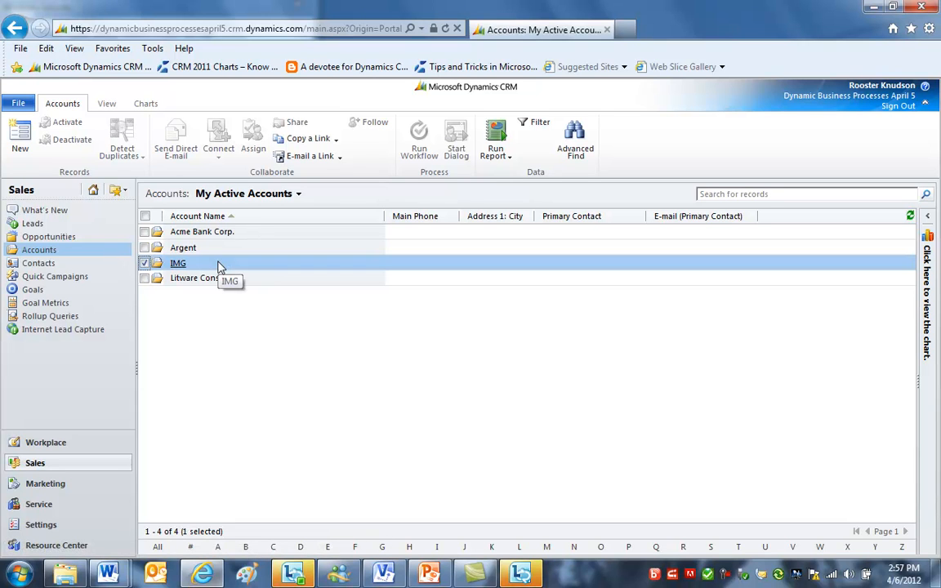
pyautogui.keyDown('ctrl'); pyautogui.click(262, 279); pyautogui.keyUp('ctrl')
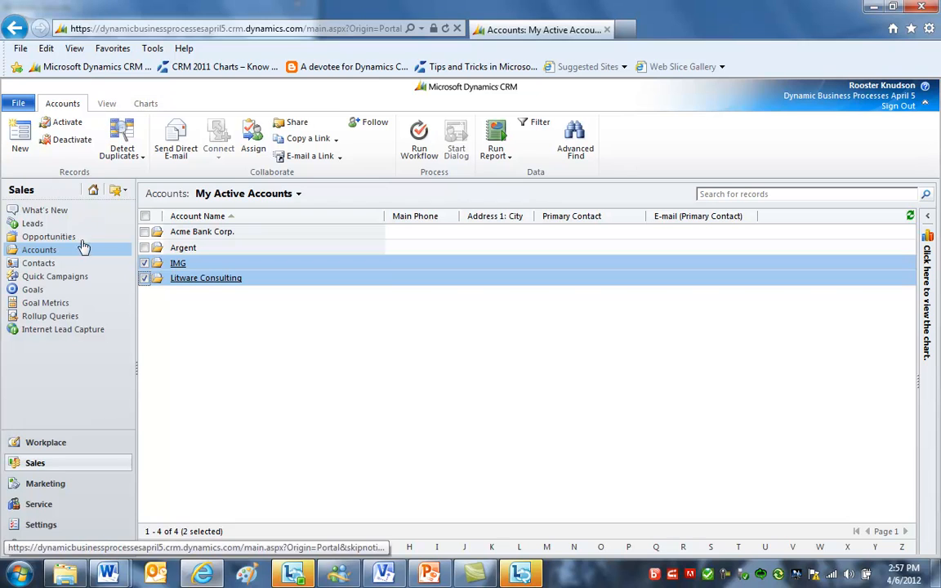
pyautogui.click(227, 269)
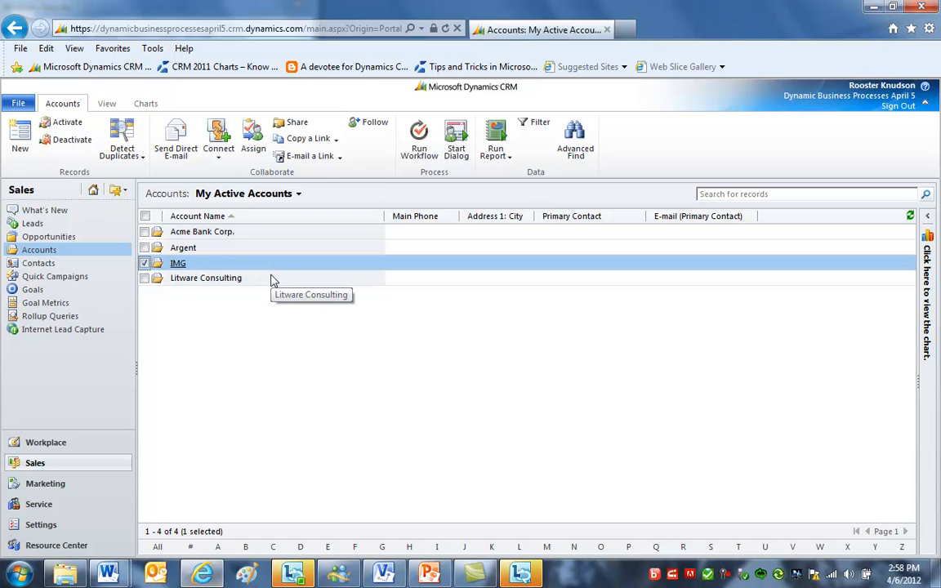
pyautogui.click(274, 280)
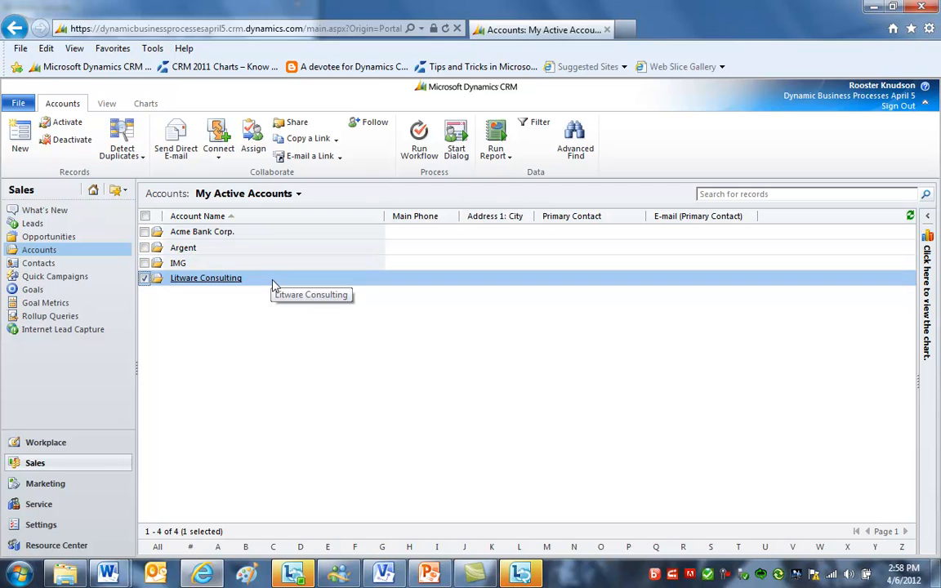
pyautogui.click(280, 269)
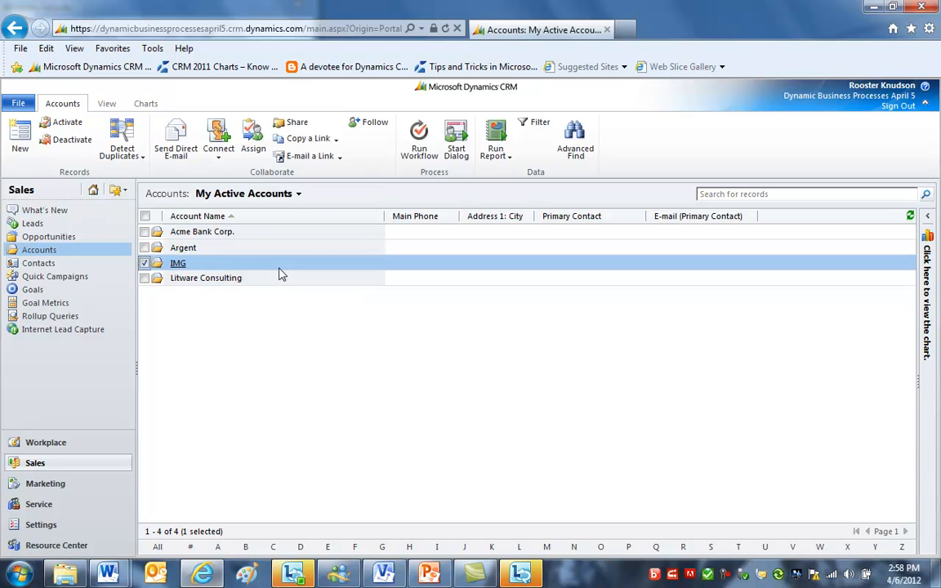